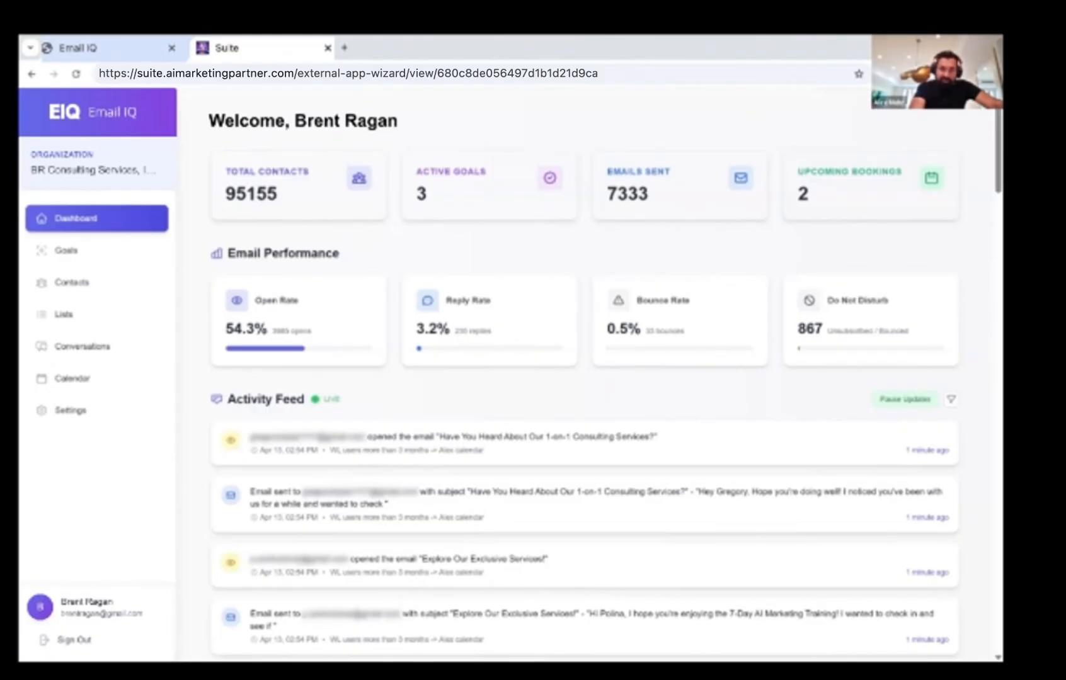
Step: View the goals list, and review the organization, sender, email domain, wallet and integration sections of the settings
left_click(103, 254)
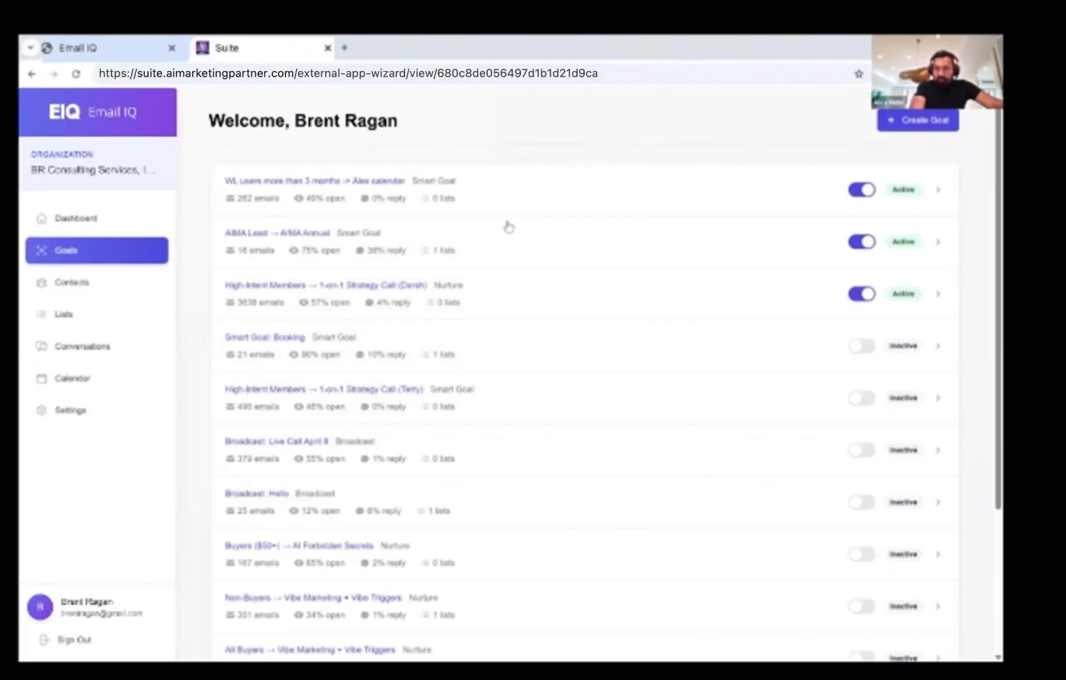
left_click(138, 407)
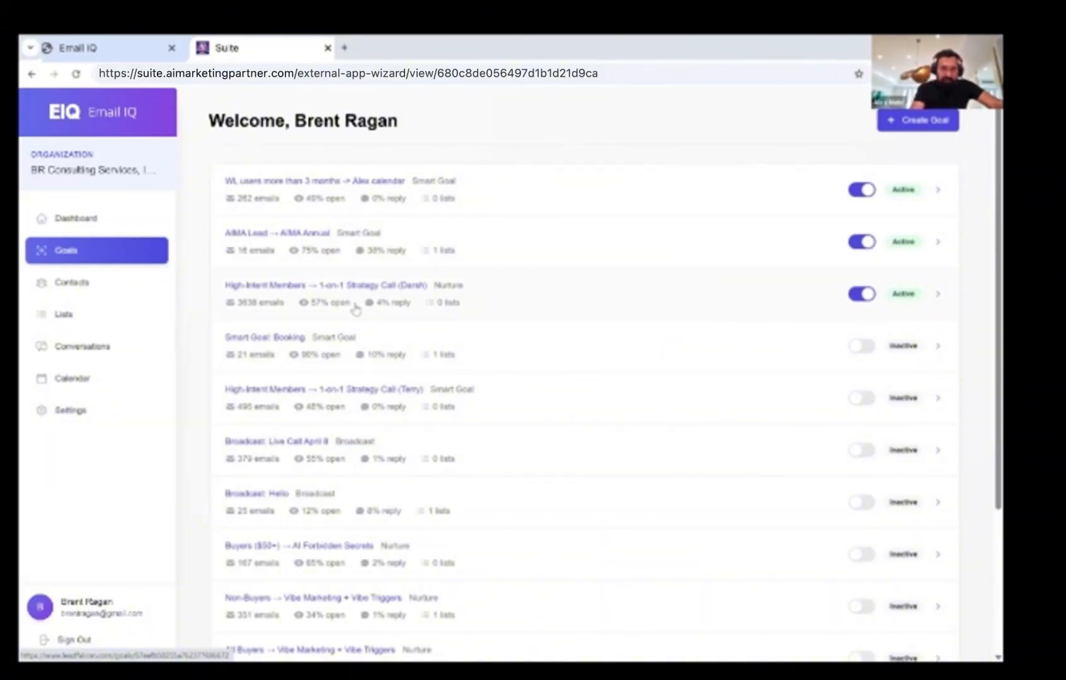
left_click(71, 410)
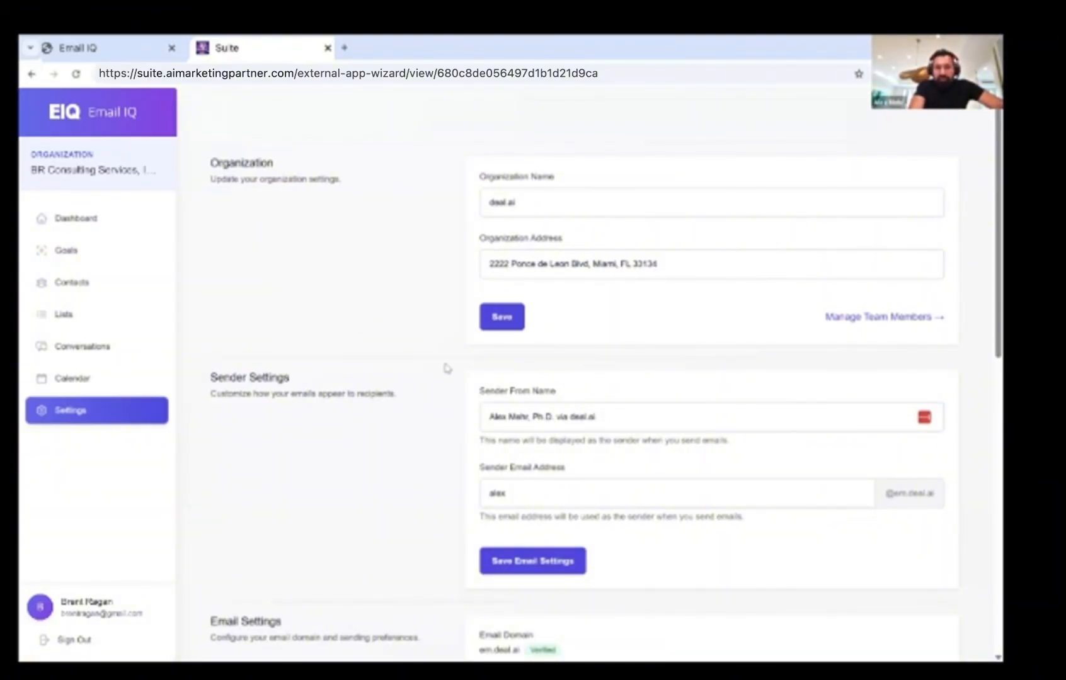
scroll(445, 368, "down", 3)
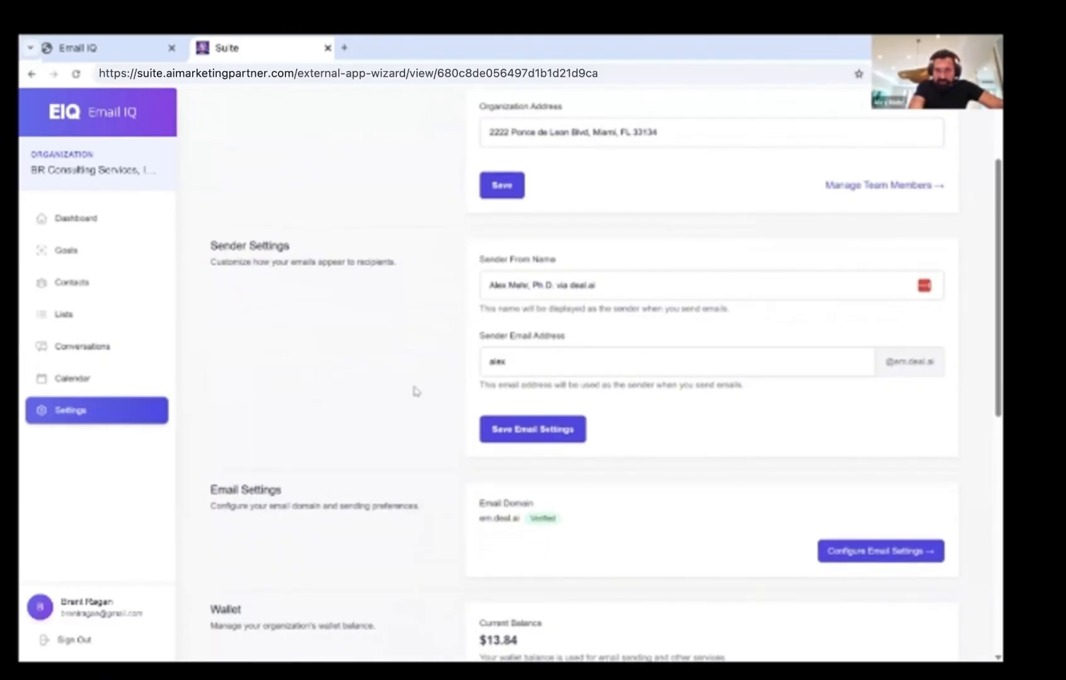
scroll(416, 391, "down", 2)
scroll(415, 391, "down", 1)
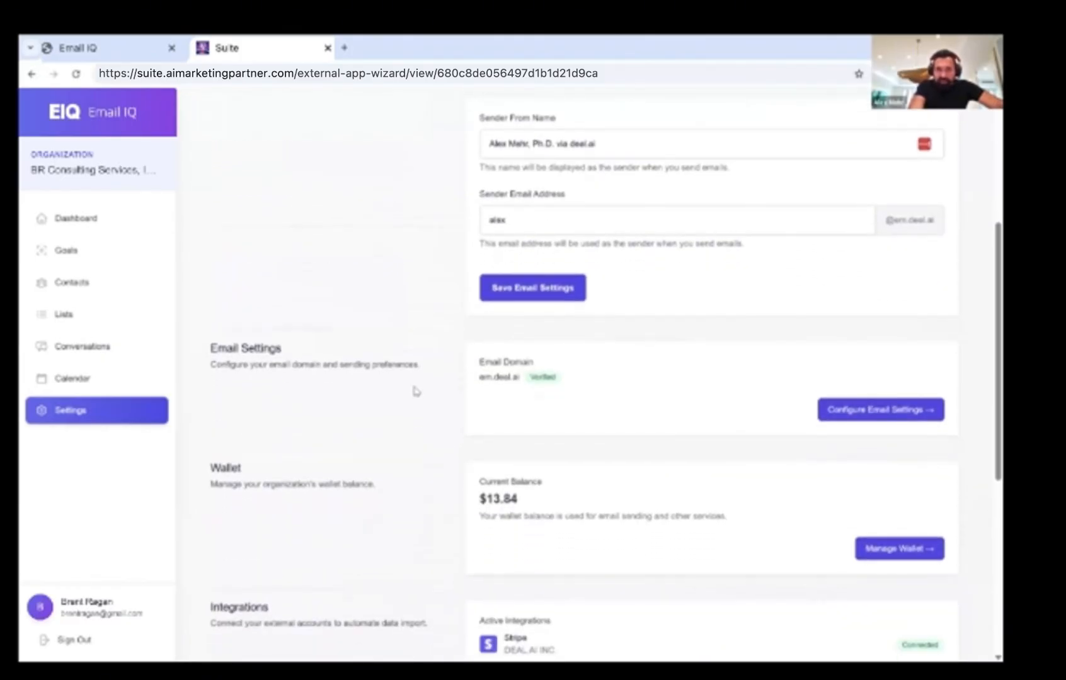
scroll(416, 391, "down", 1)
scroll(415, 392, "down", 2)
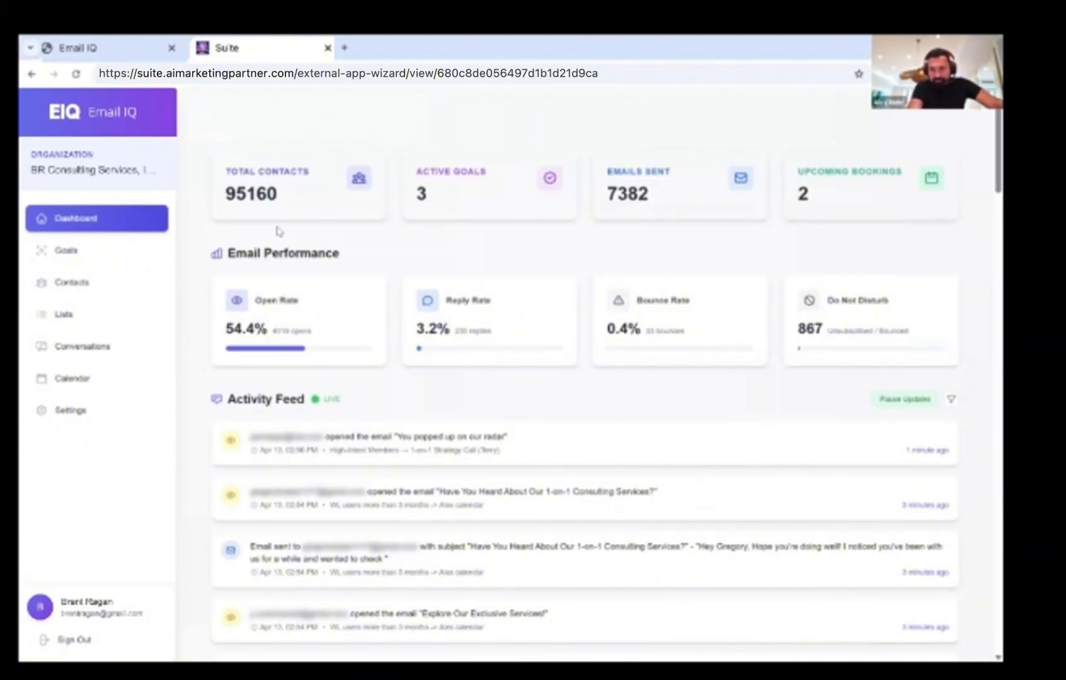
Step: View the saved contact lists, and open the active High-Intent Members → 1-on-1 Strategy Call nurture goal to review its sender, calendar, stats and description
left_click(80, 316)
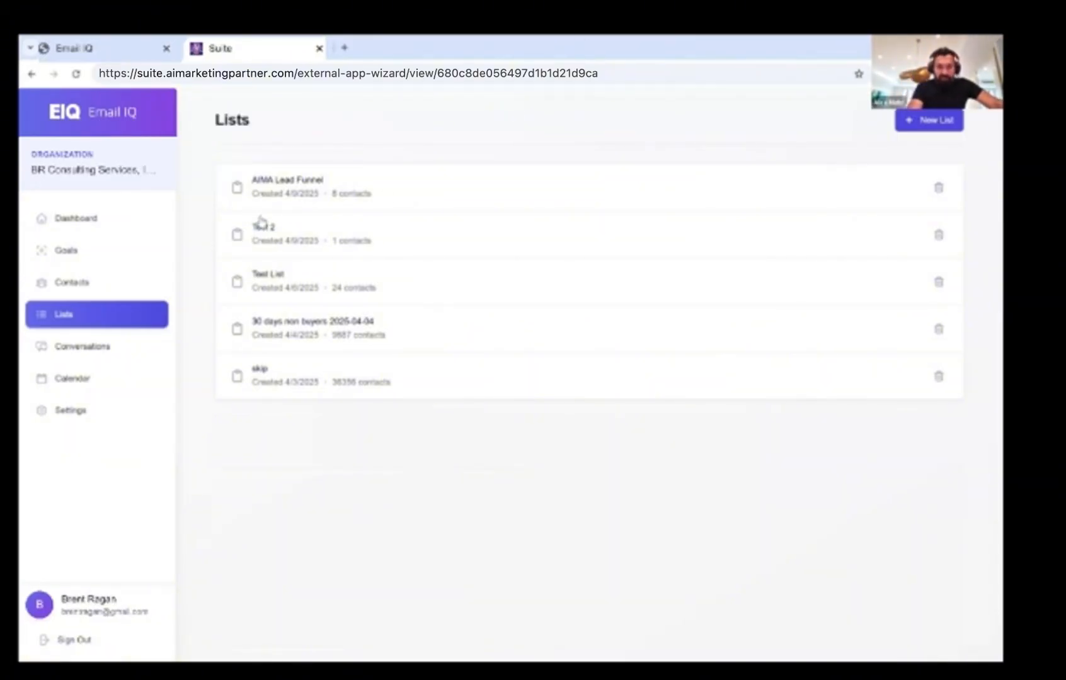
left_click(89, 252)
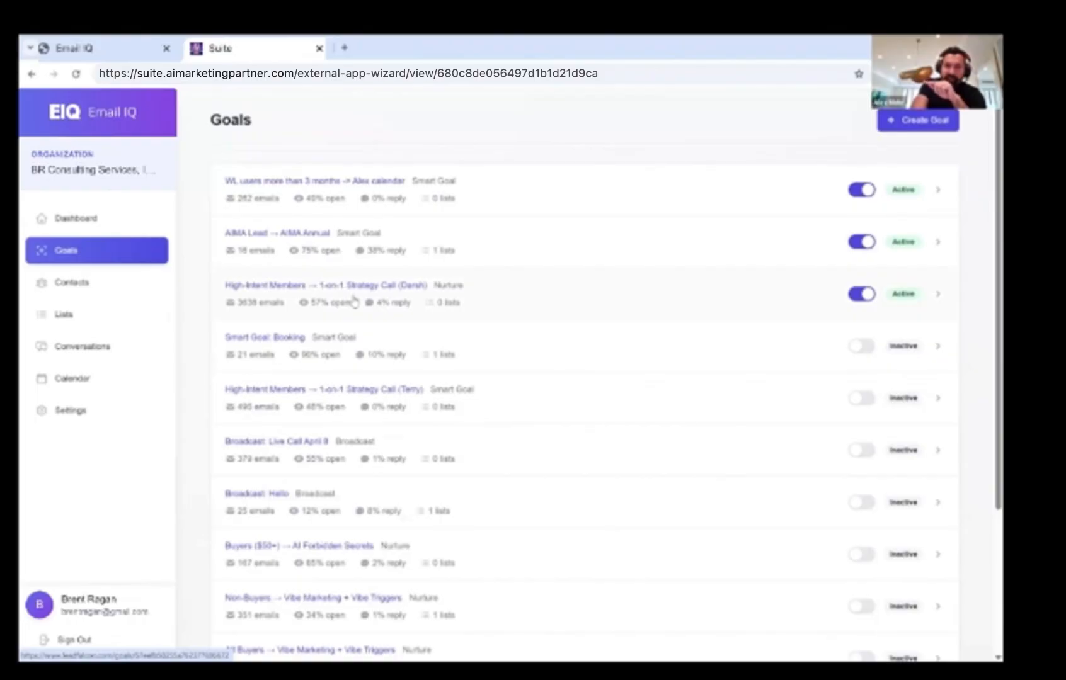
left_click(317, 286)
scroll(393, 290, "down", 2)
scroll(393, 289, "down", 3)
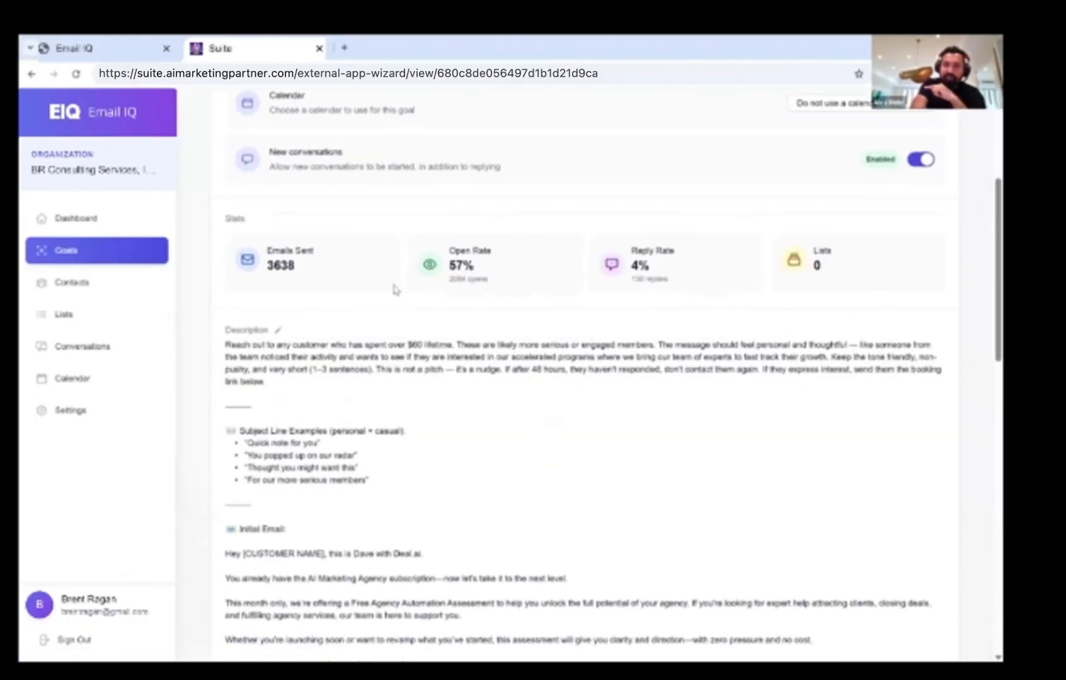
scroll(393, 290, "up", 2)
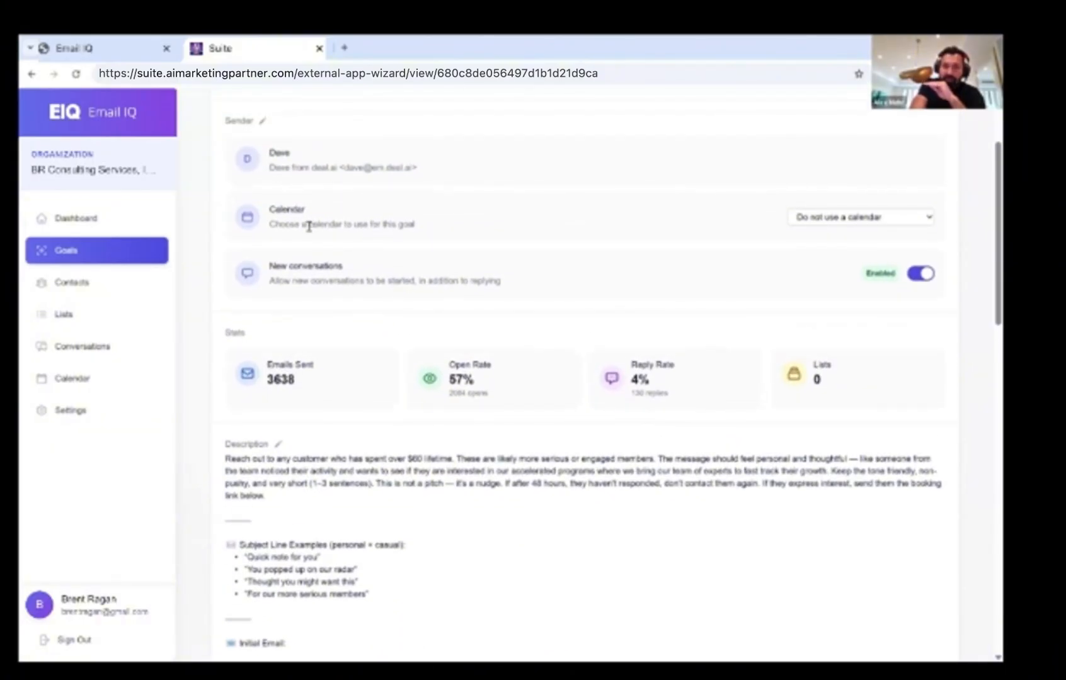
scroll(367, 276, "down", 1)
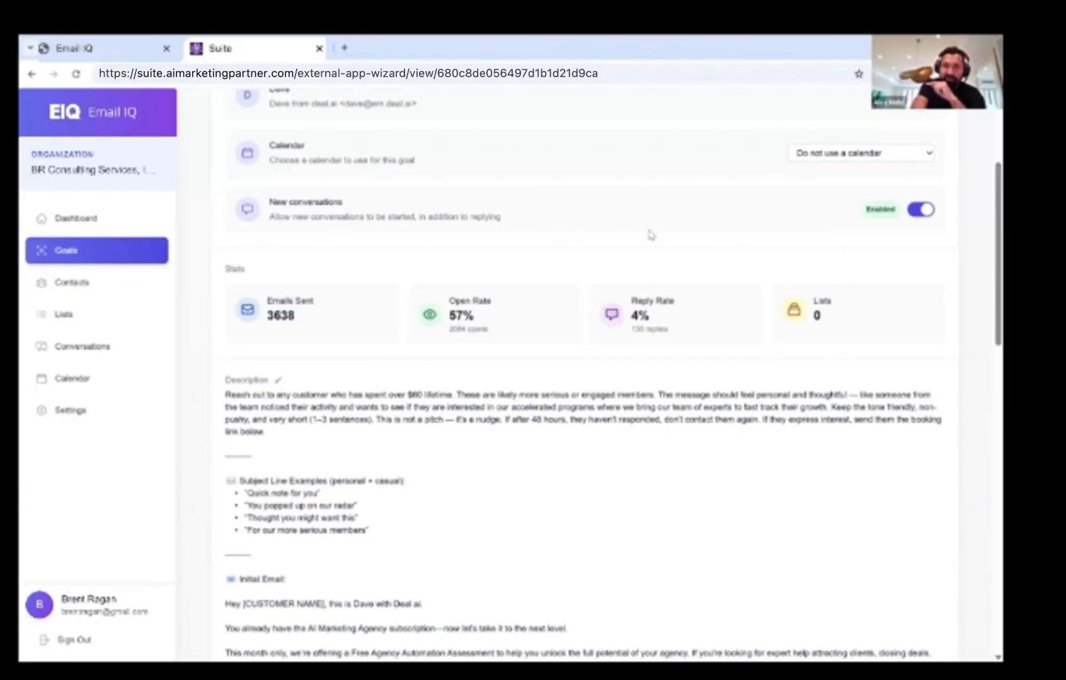
scroll(643, 255, "down", 2)
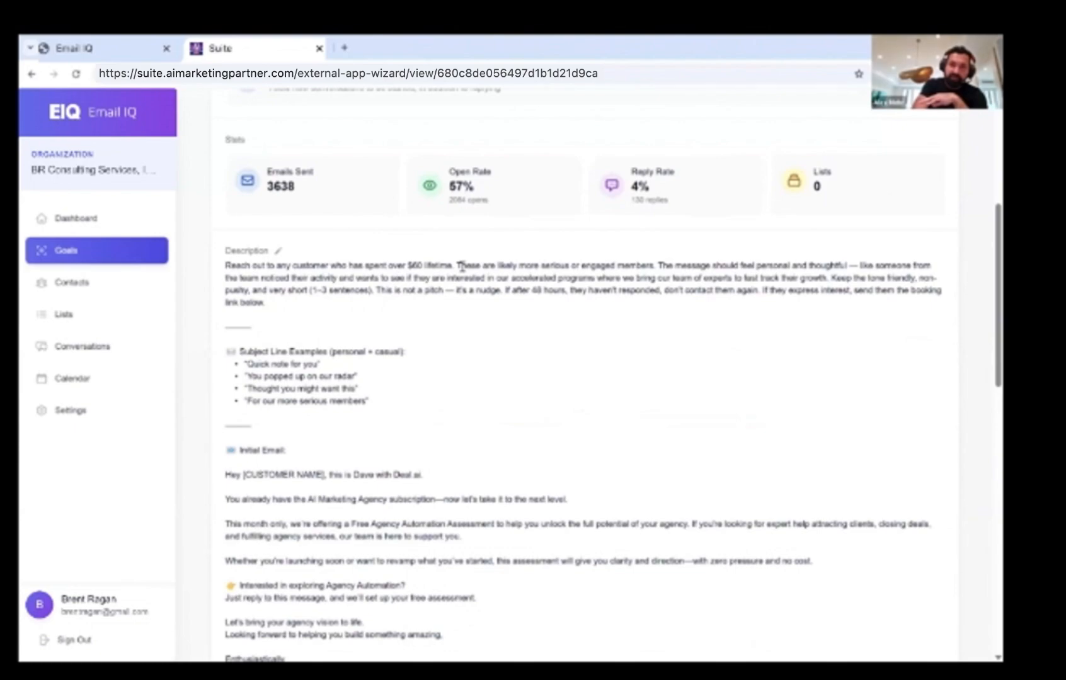
scroll(462, 266, "down", 1)
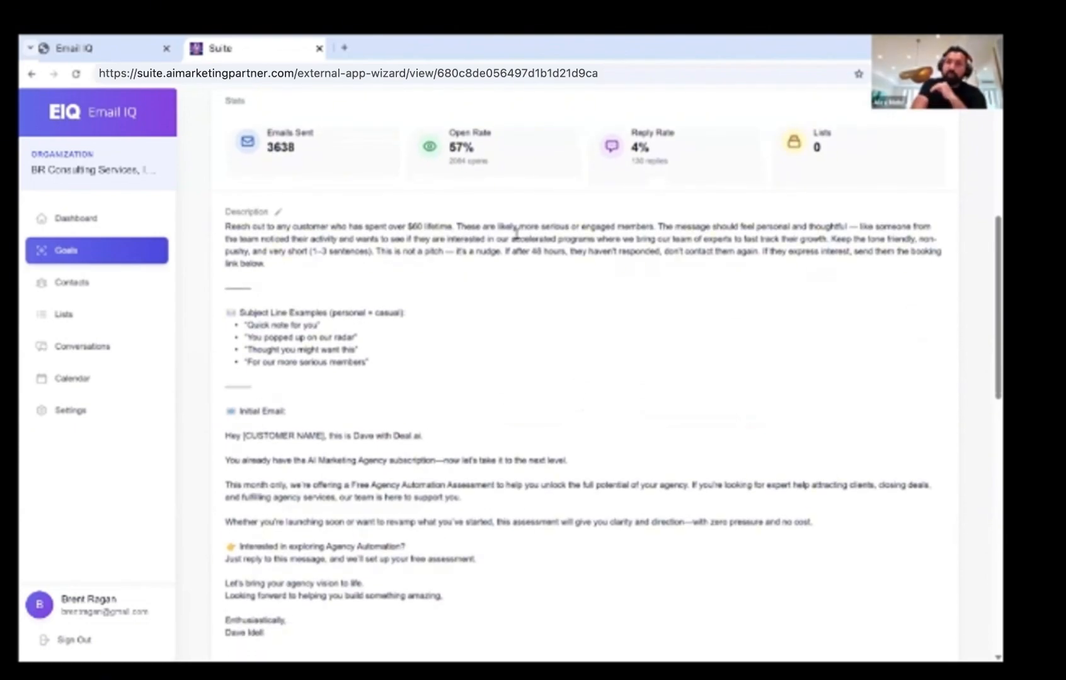
Step: Open the goal's description for editing and read its outreach instructions, subject line examples and the start of the initial email
left_click(278, 212)
scroll(387, 336, "down", 3)
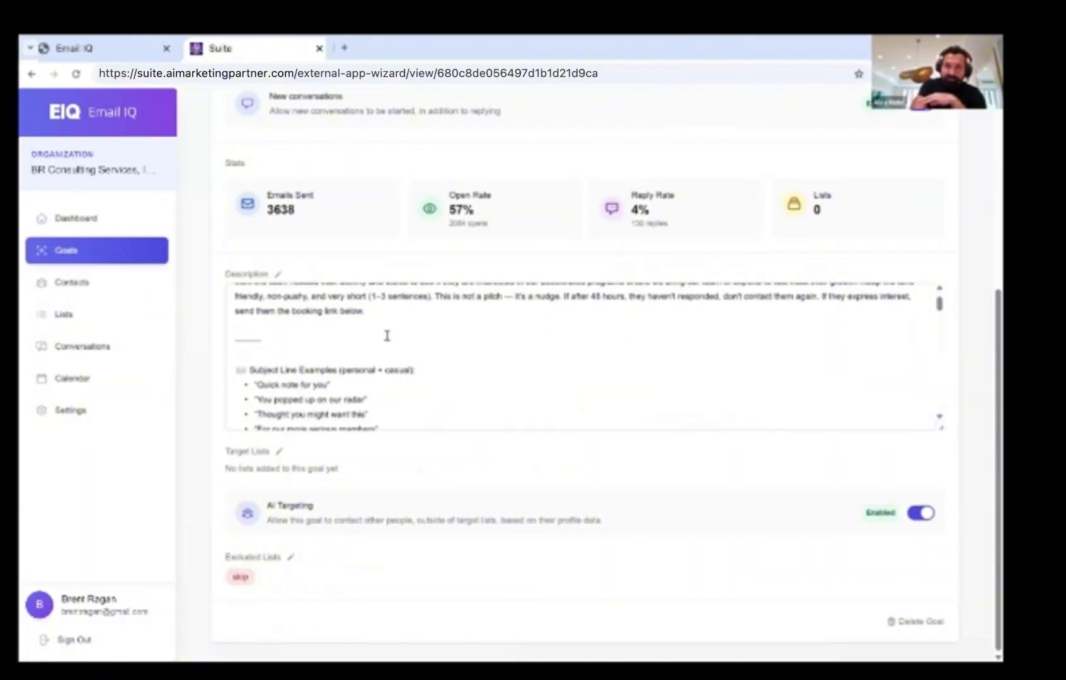
scroll(388, 336, "up", 3)
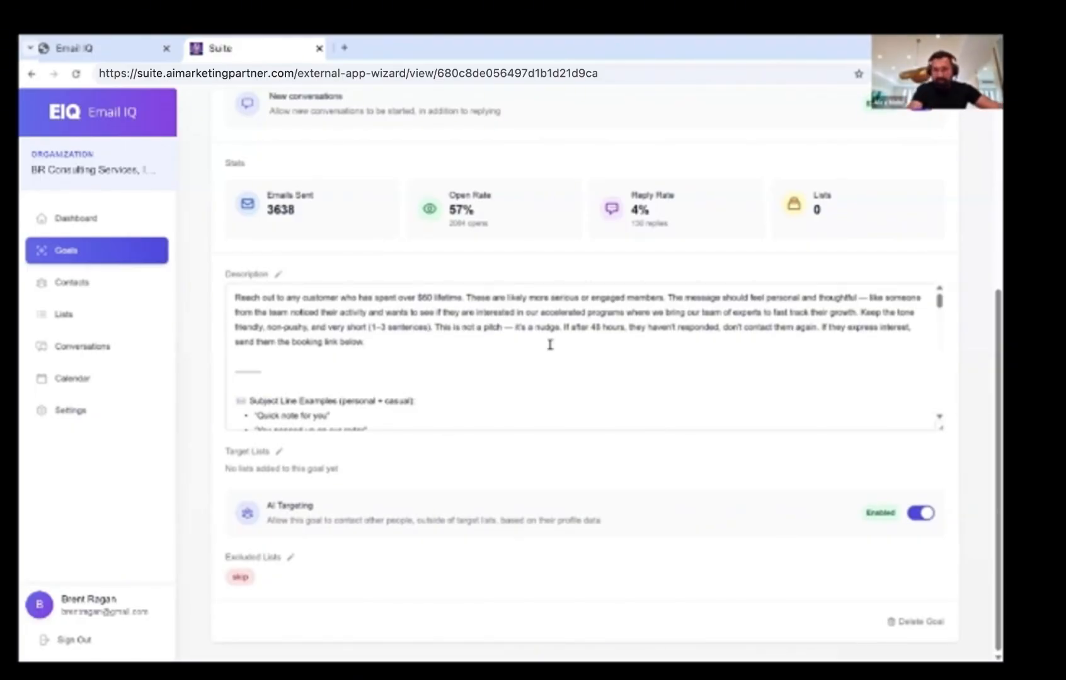
scroll(550, 345, "down", 1)
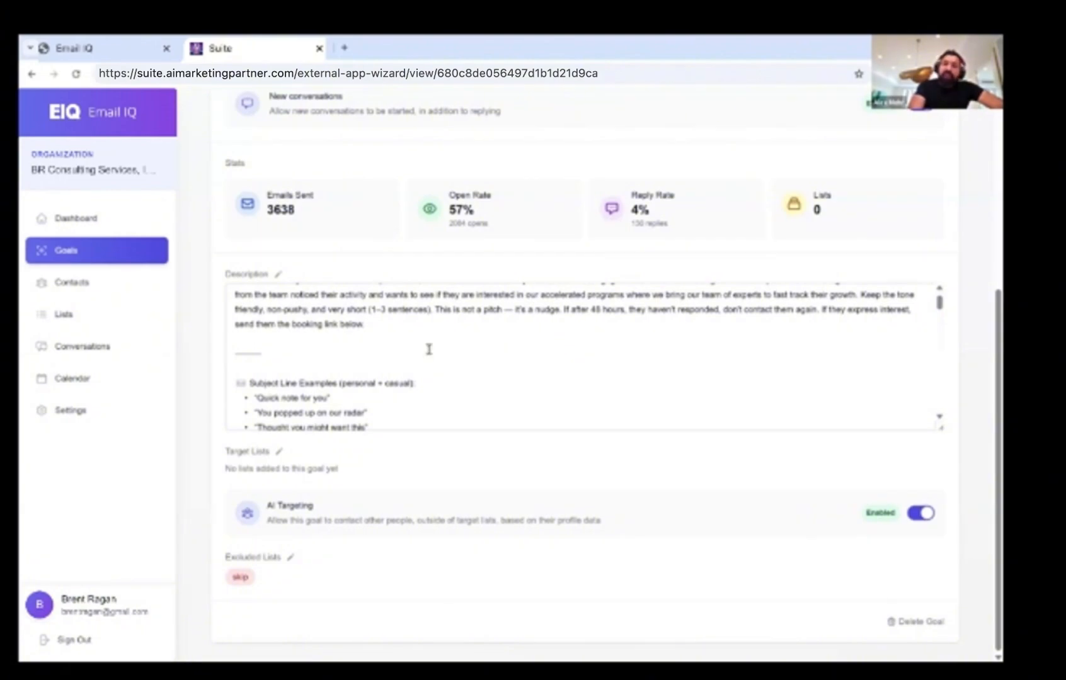
scroll(428, 349, "down", 3)
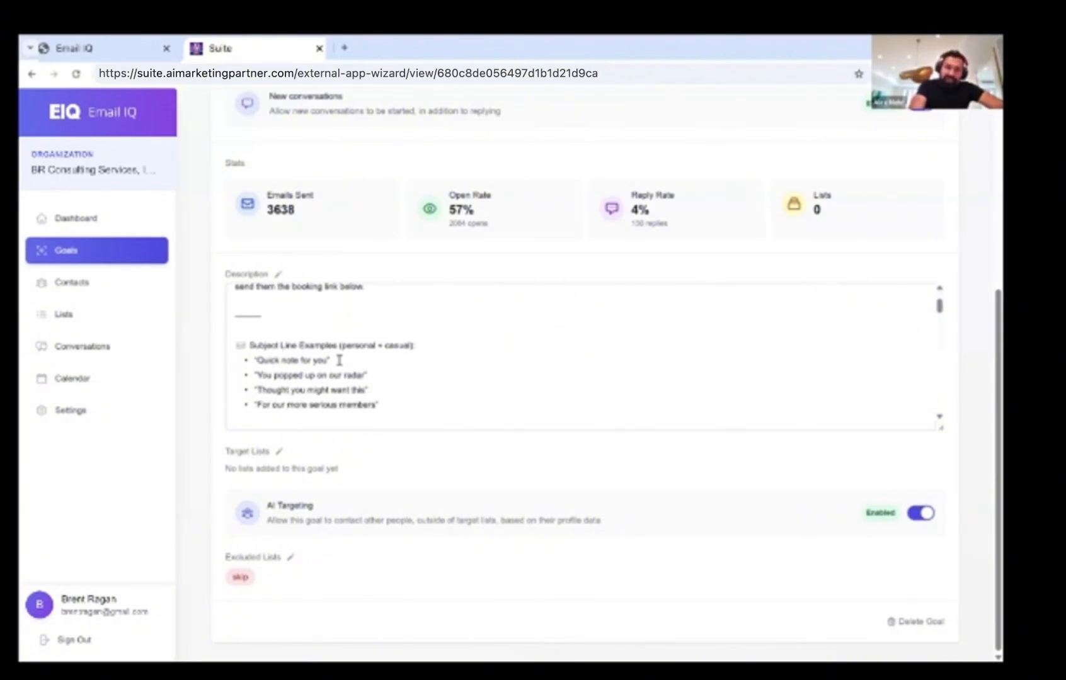
scroll(339, 360, "down", 6)
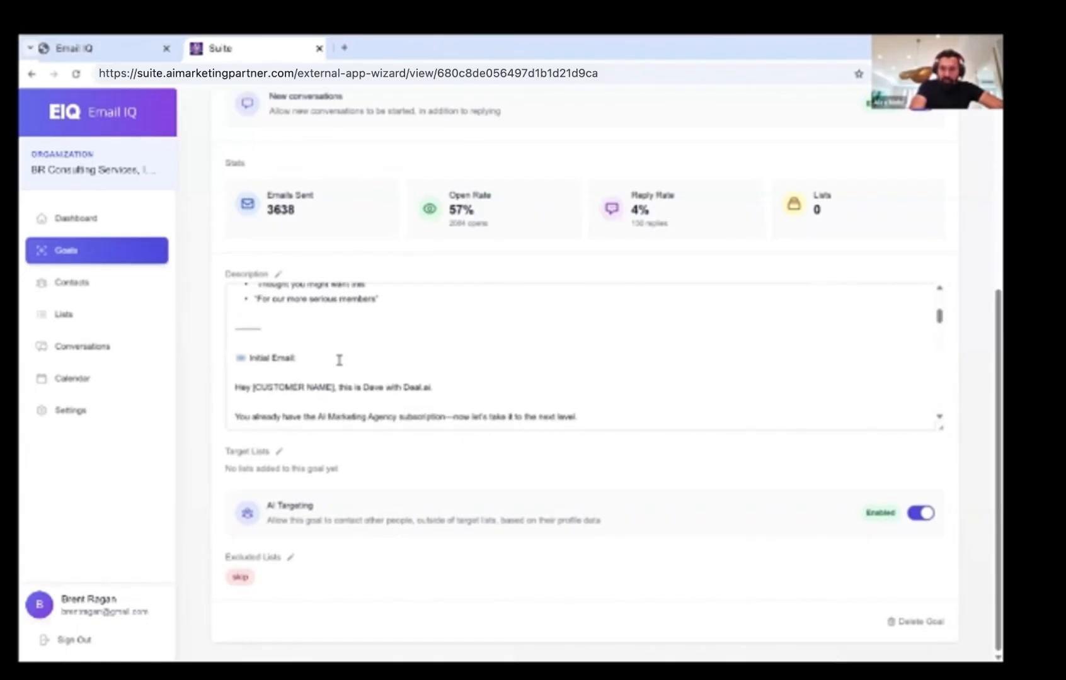
scroll(339, 359, "down", 2)
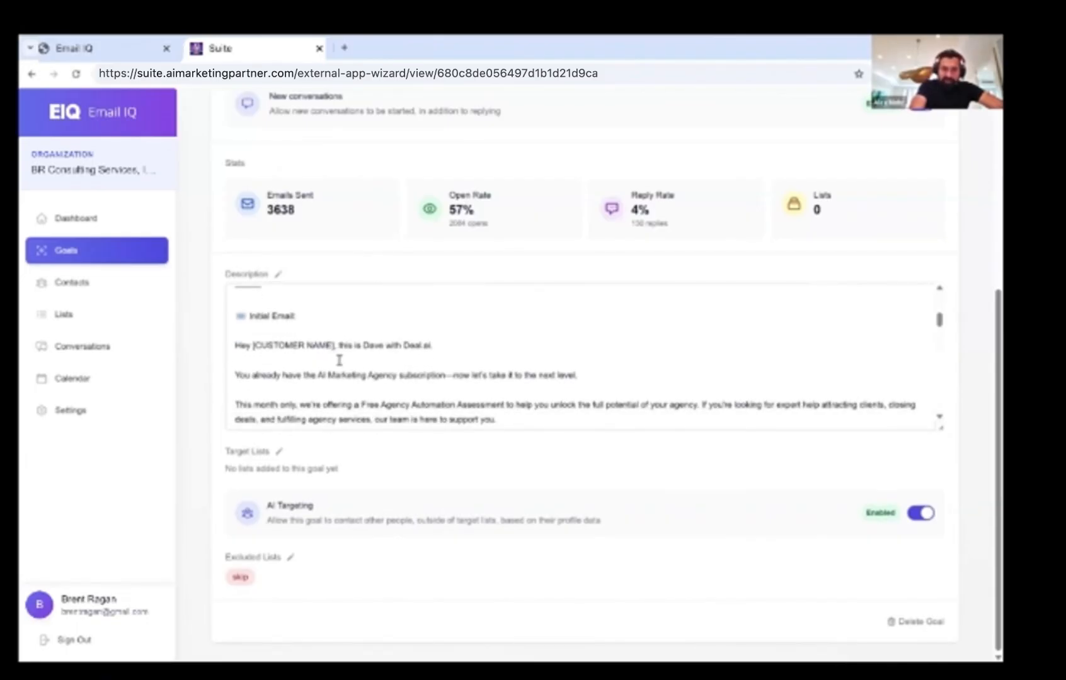
scroll(339, 359, "up", 8)
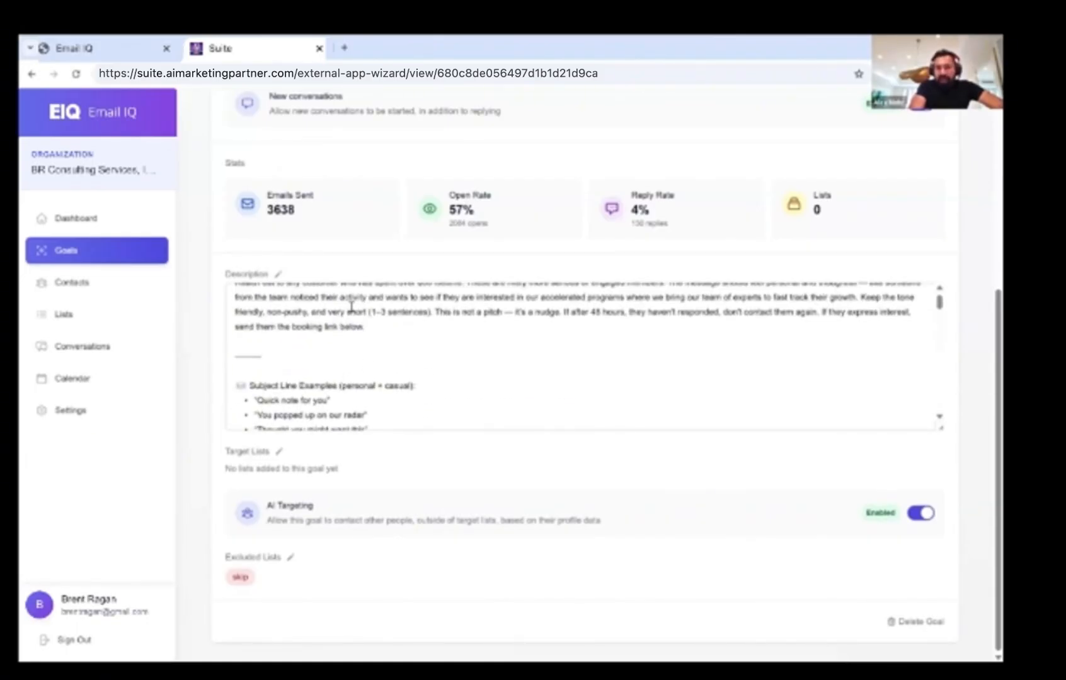
scroll(335, 331, "up", 1)
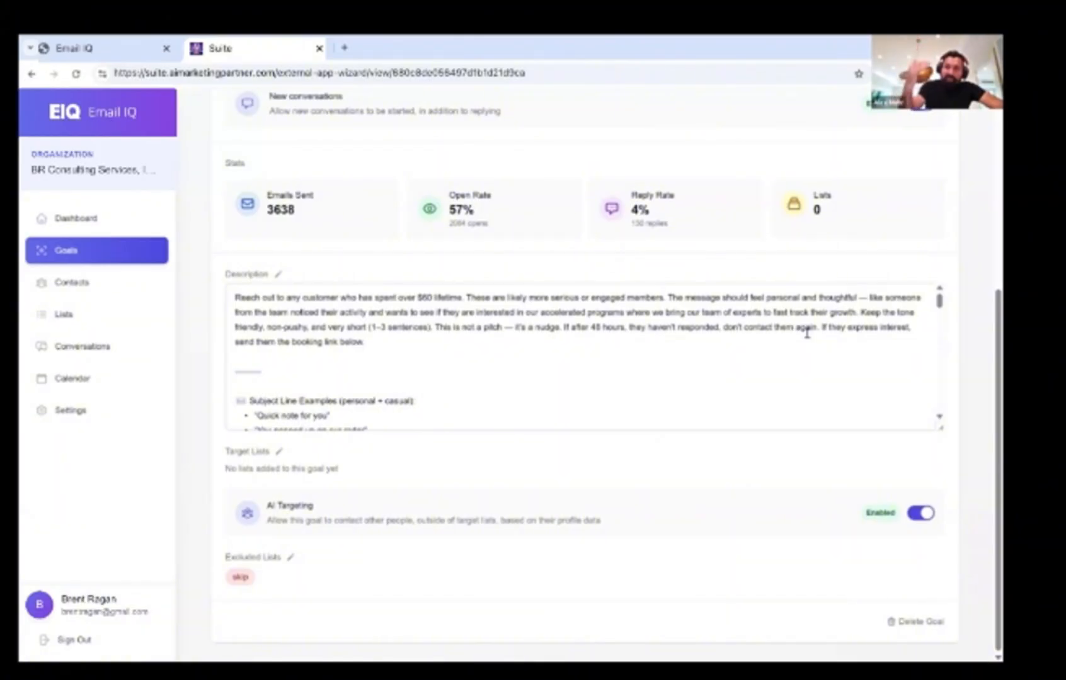
Step: Read the description from the subject line examples through the initial and follow-up emails to the closing customer support instructions
scroll(807, 332, "down", 1)
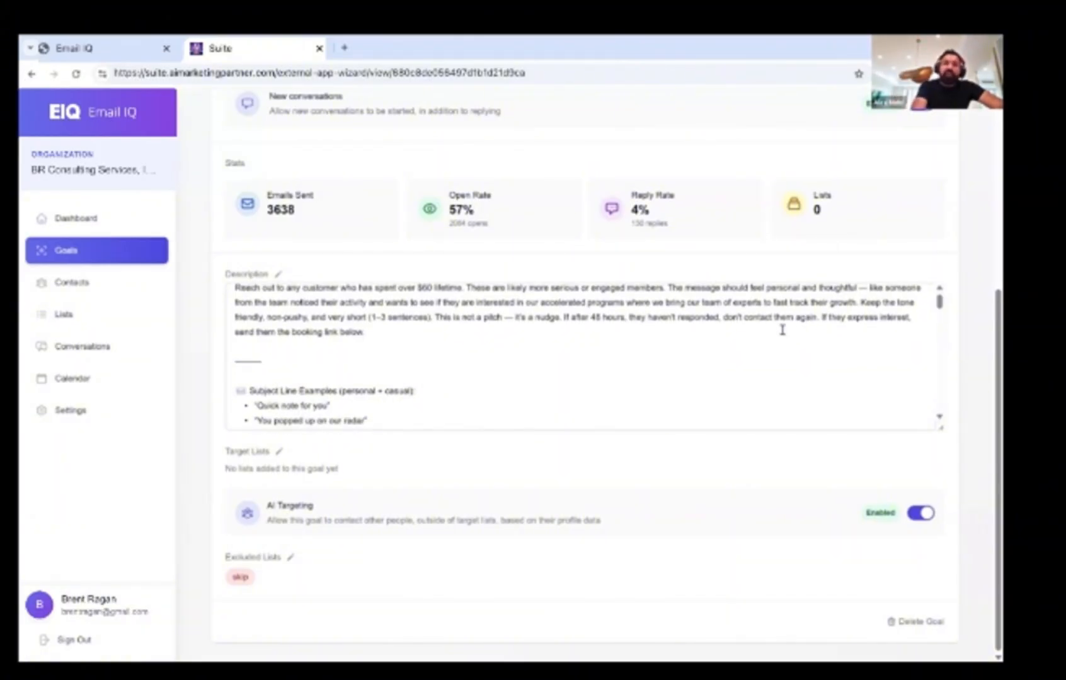
scroll(323, 374, "down", 5)
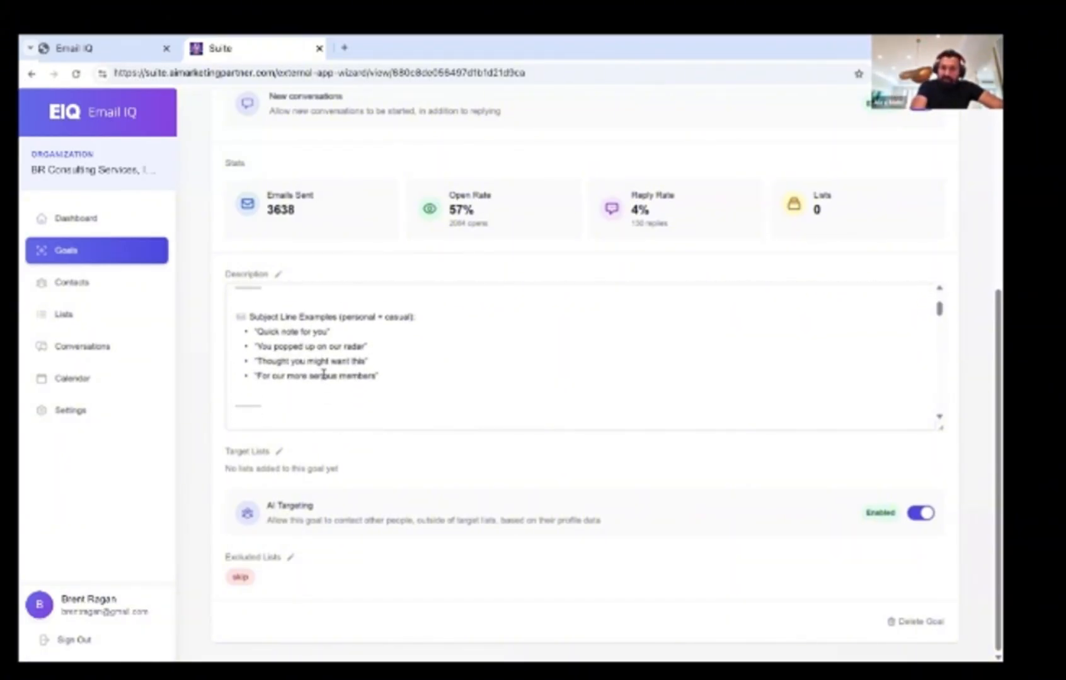
scroll(323, 374, "up", 1)
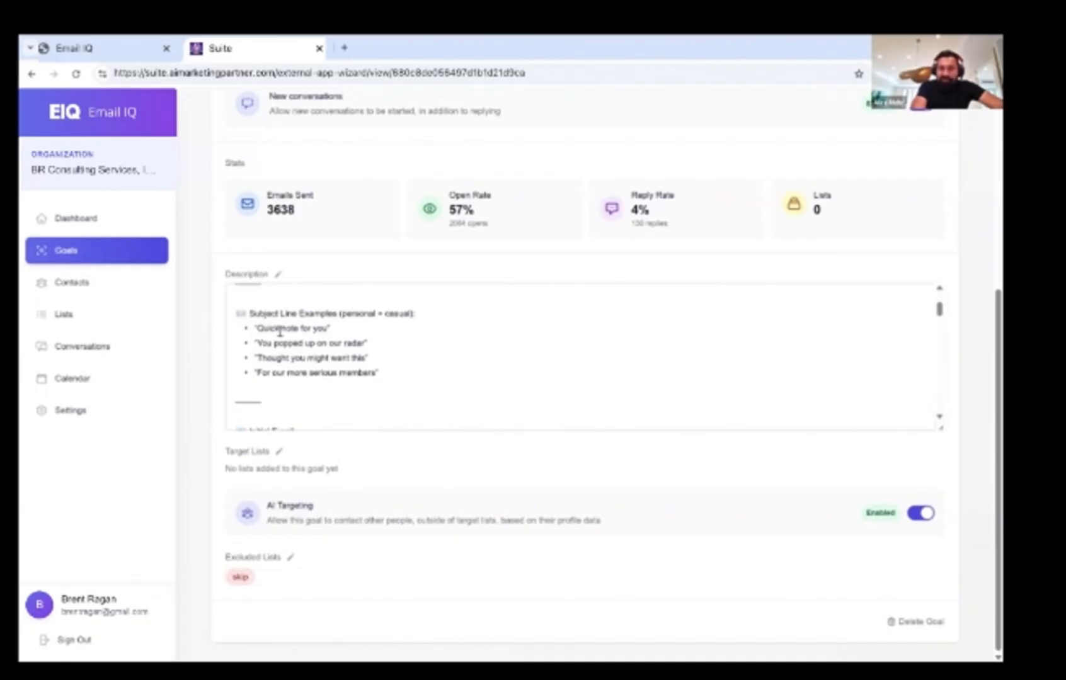
scroll(301, 384, "down", 10)
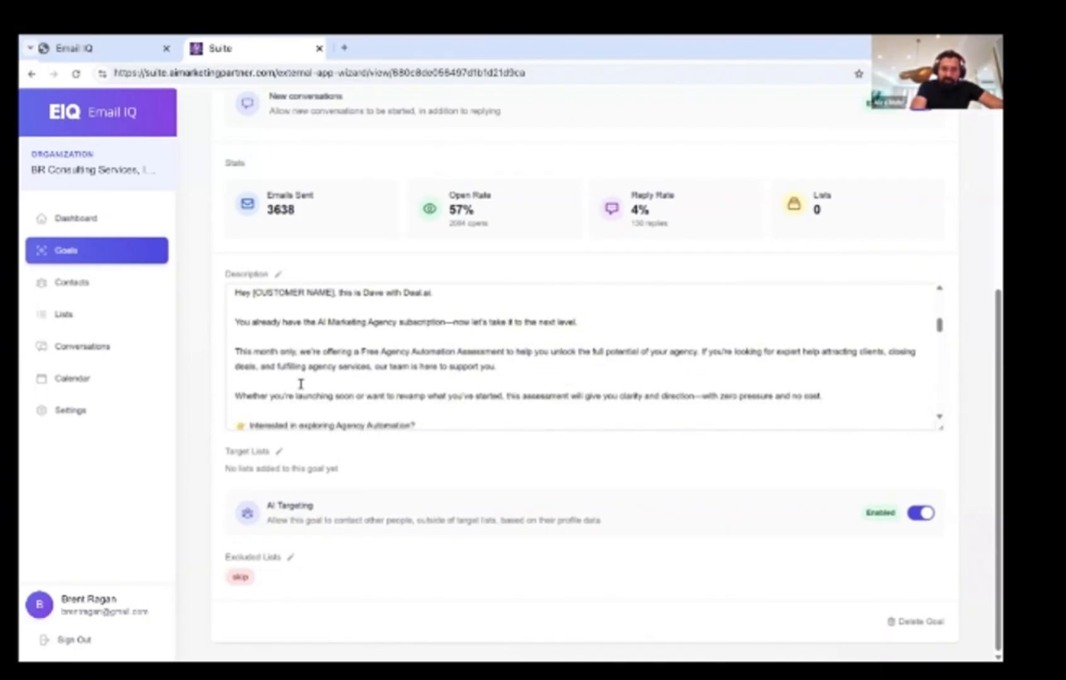
scroll(300, 384, "down", 15)
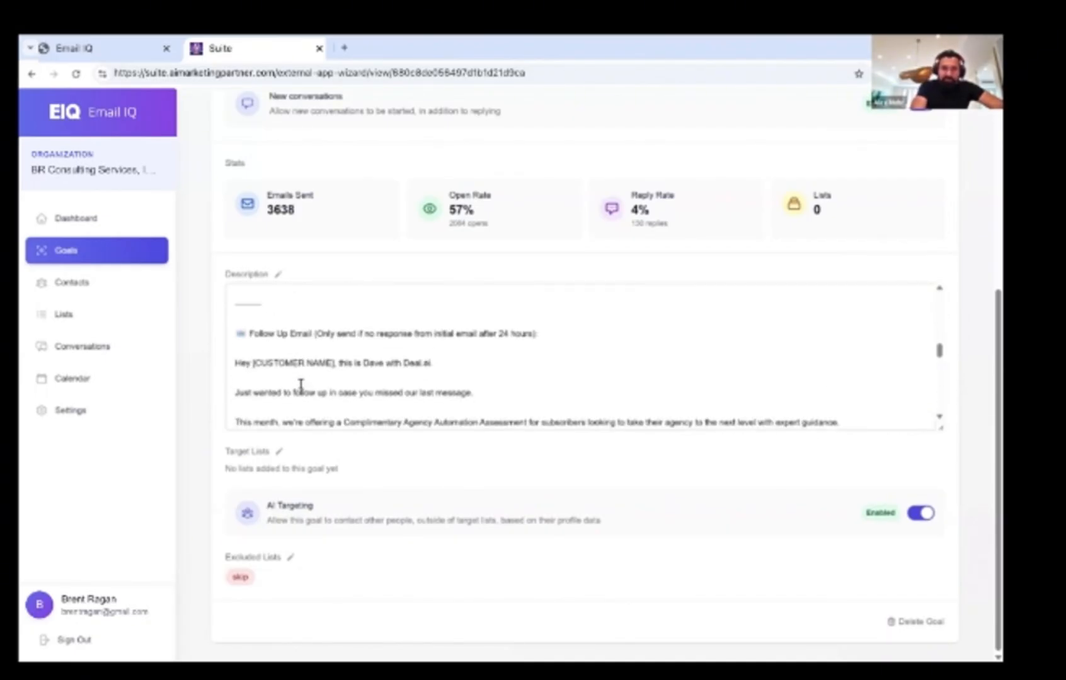
scroll(300, 385, "down", 8)
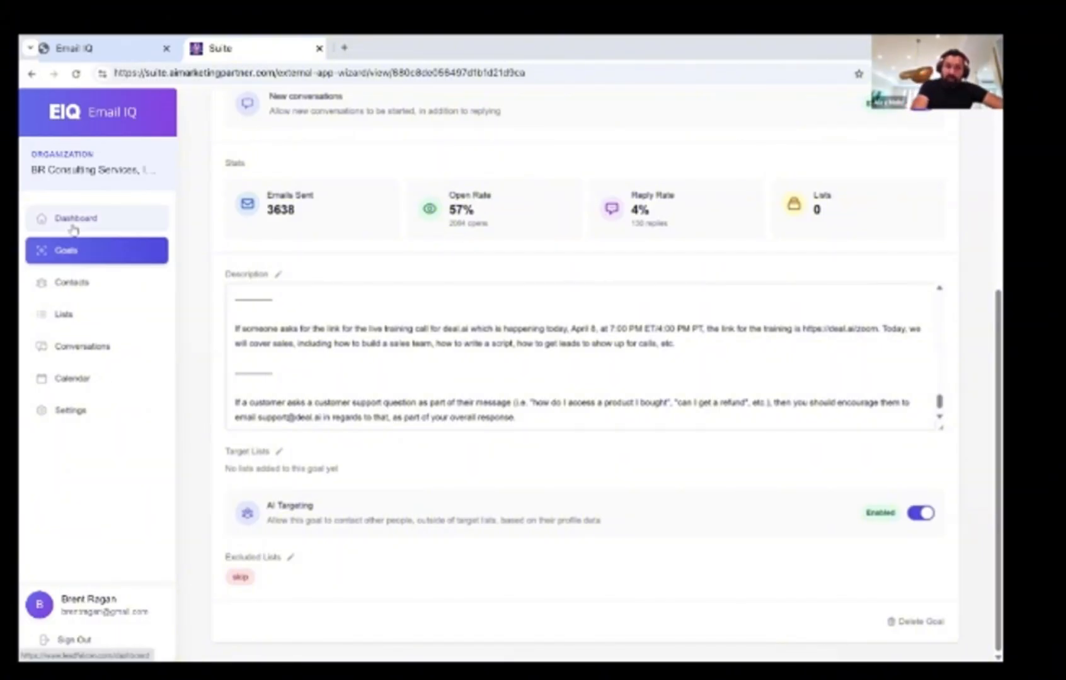
Step: Return to the dashboard and examine the email performance figures and the live activity feed of completed goals, opened emails and sent emails
left_click(143, 234)
scroll(294, 280, "down", 1)
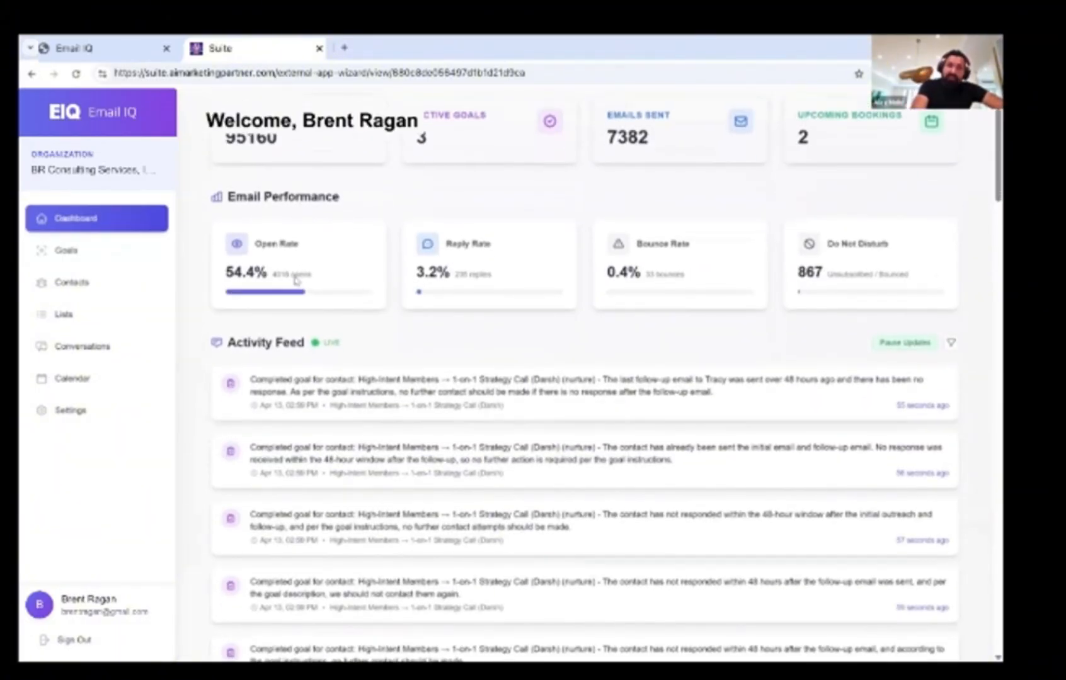
scroll(376, 286, "up", 1)
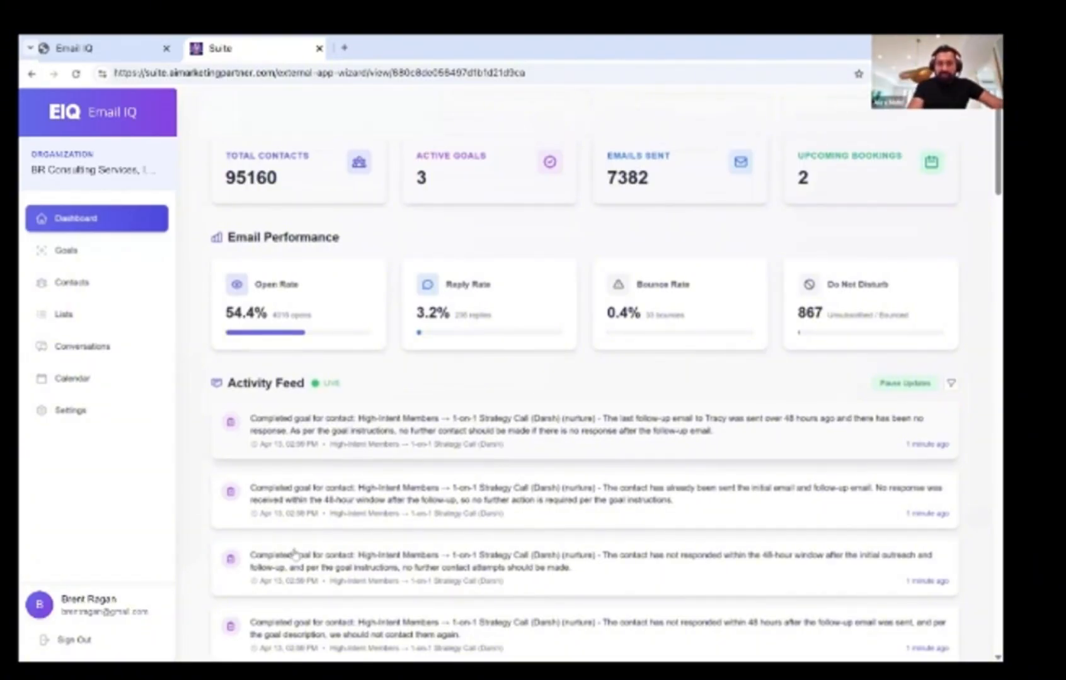
scroll(376, 492, "down", 1)
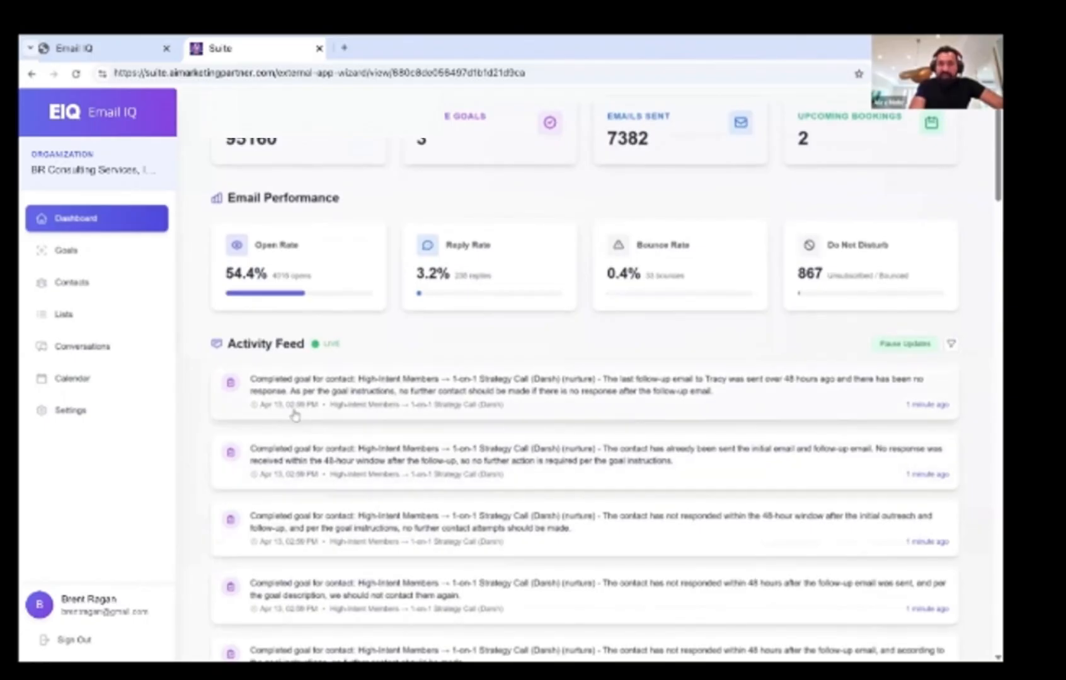
scroll(377, 493, "down", 5)
scroll(335, 454, "down", 3)
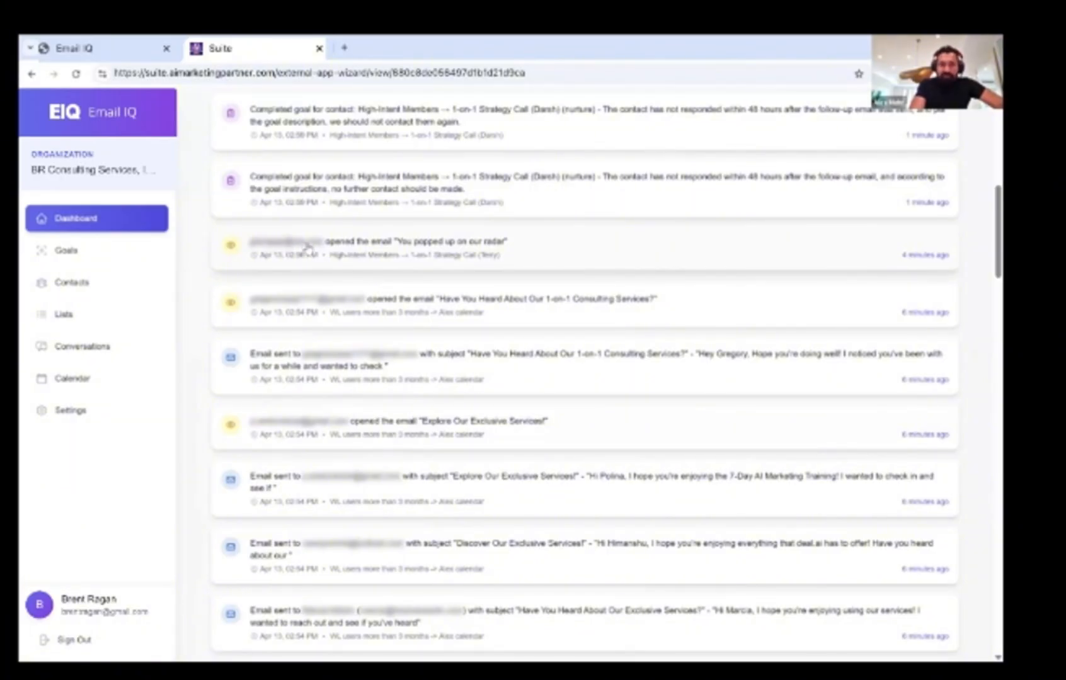
scroll(297, 316, "up", 1)
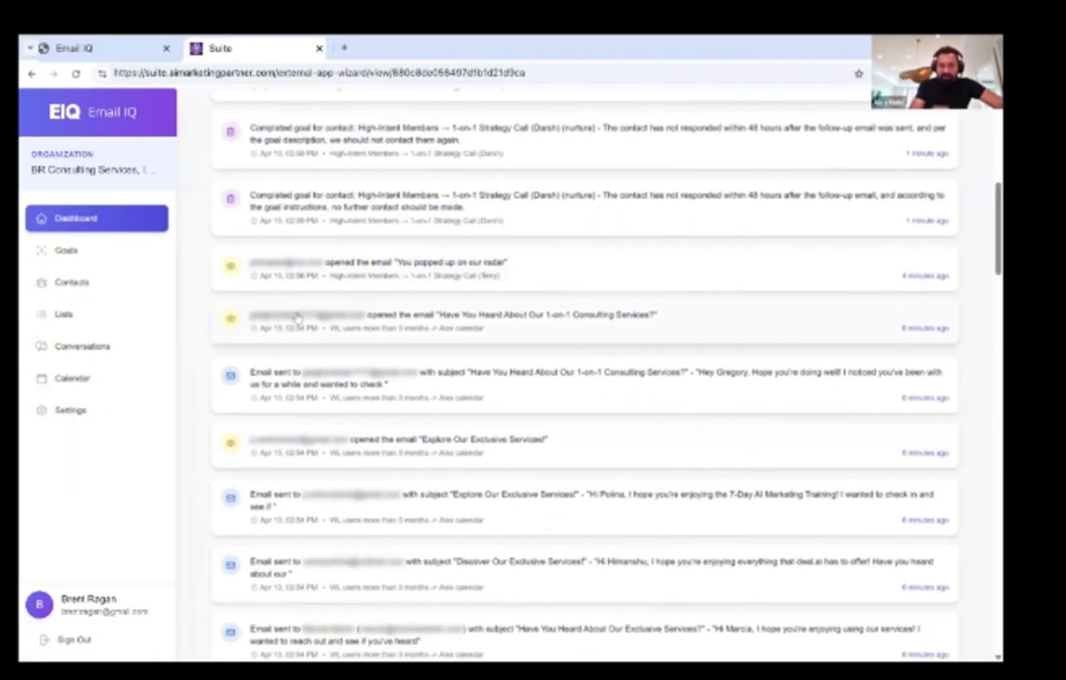
scroll(297, 317, "up", 3)
scroll(297, 316, "up", 10)
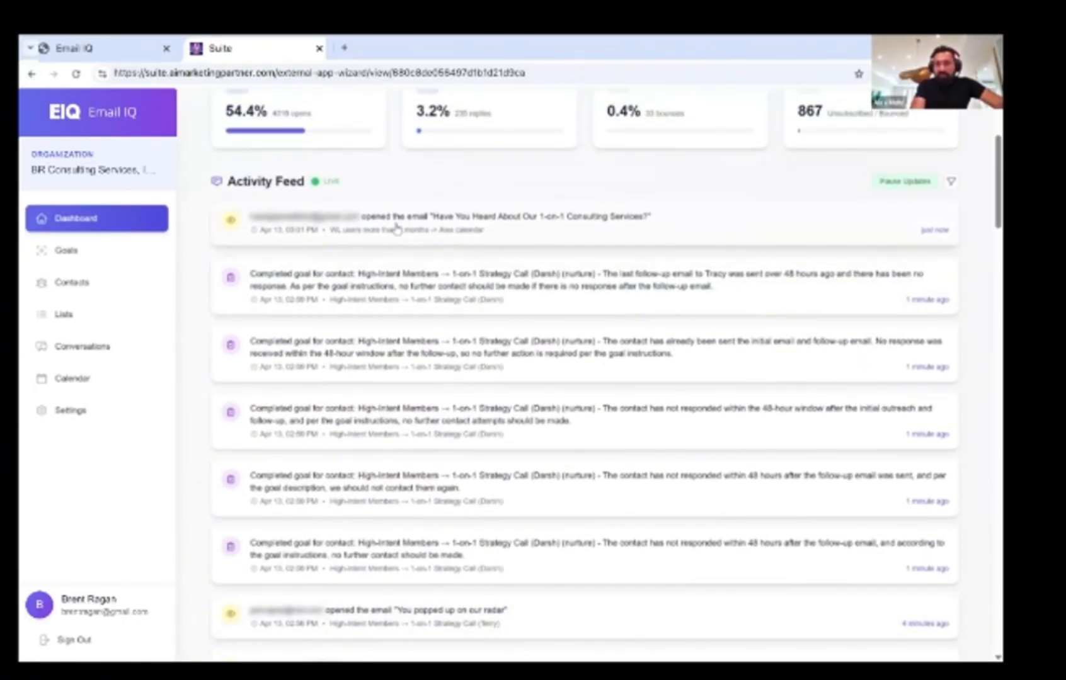
scroll(552, 227, "down", 2)
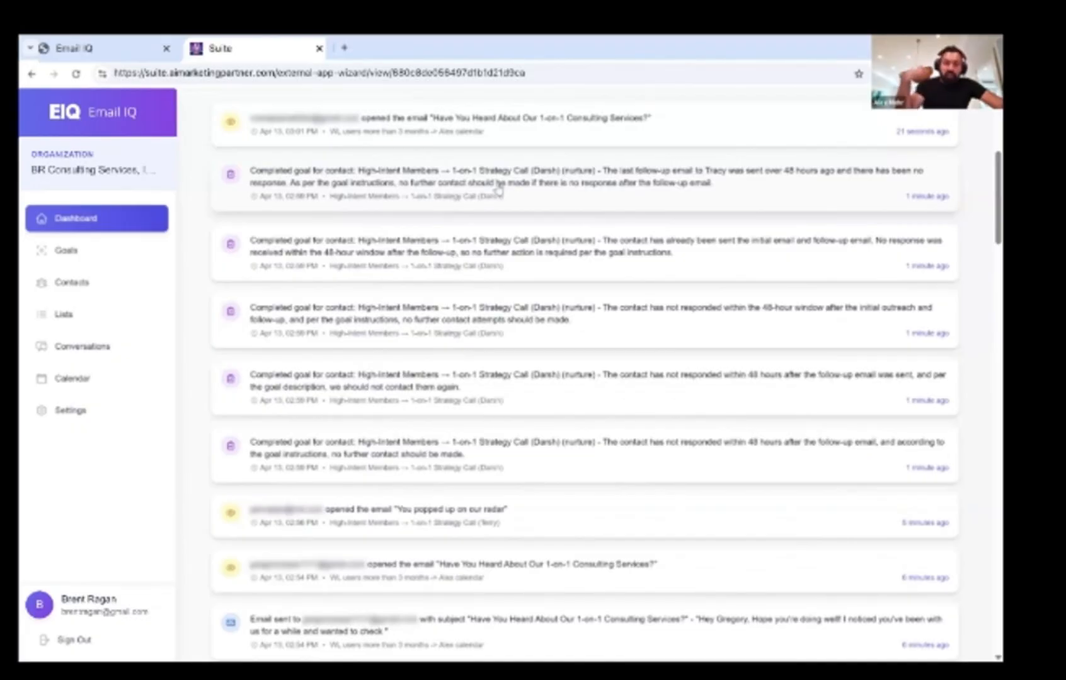
scroll(497, 189, "down", 4)
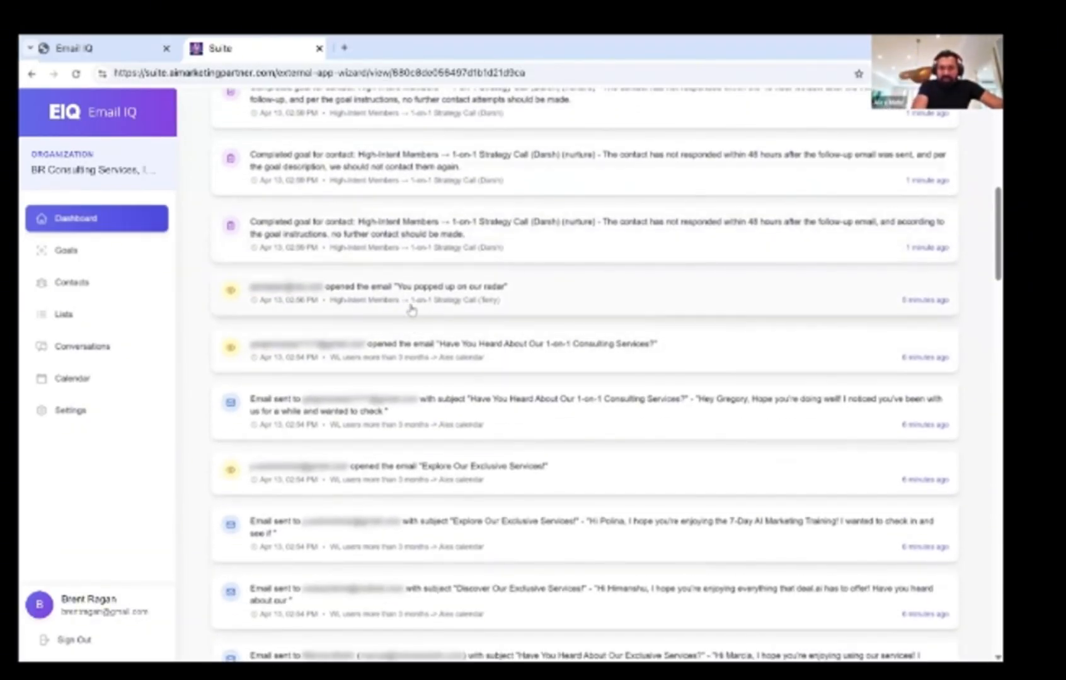
Step: Open the sent email "Have You Heard About Our 1-on-1 Consulting Services?" from the activity feed to read its contact conversation
scroll(403, 366, "down", 2)
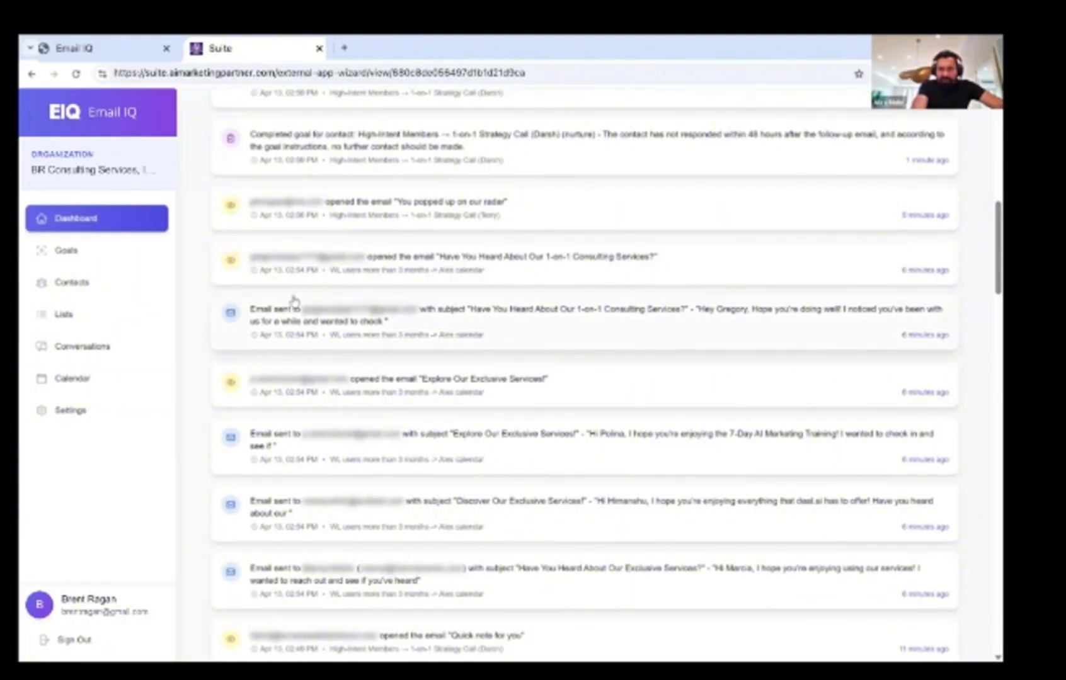
scroll(516, 338, "down", 1)
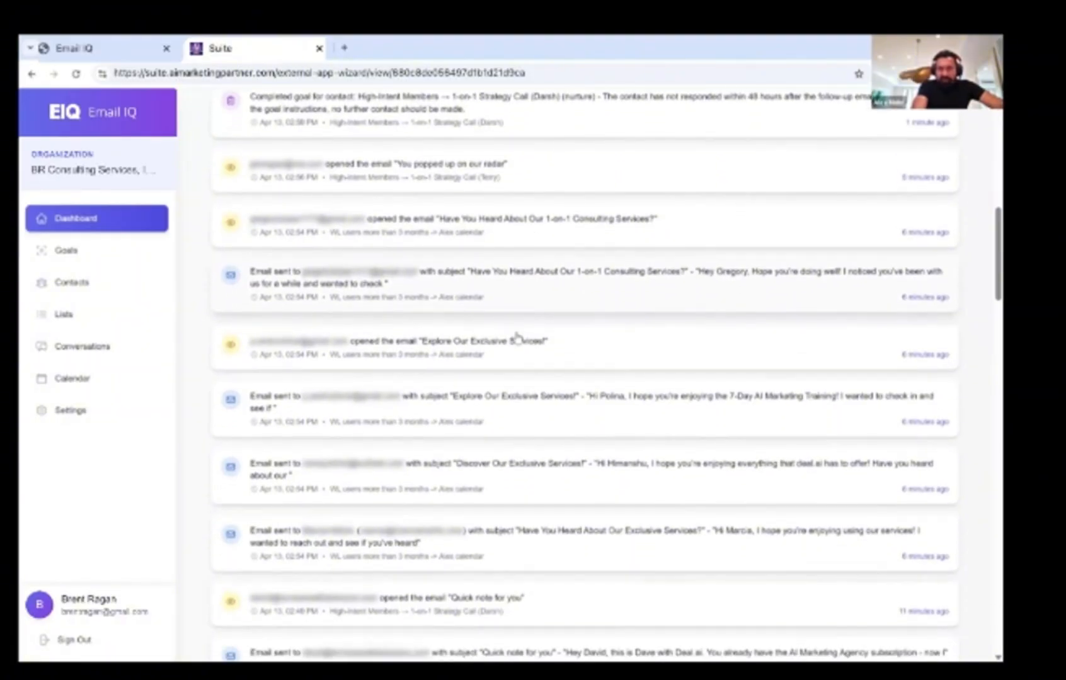
scroll(680, 366, "down", 1)
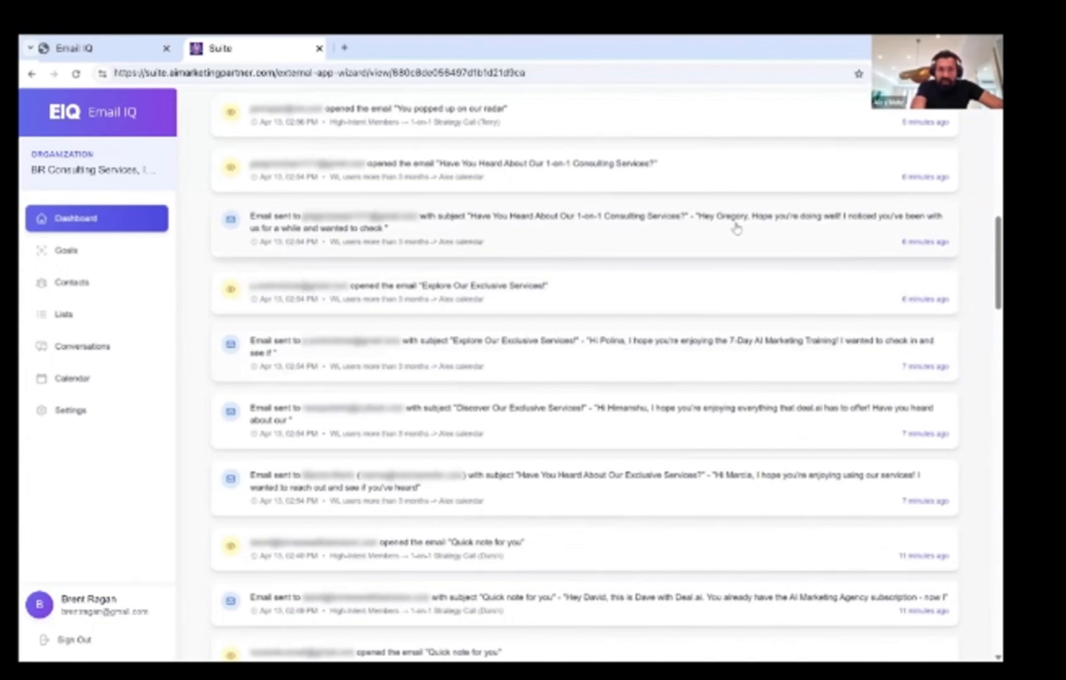
left_click(736, 228)
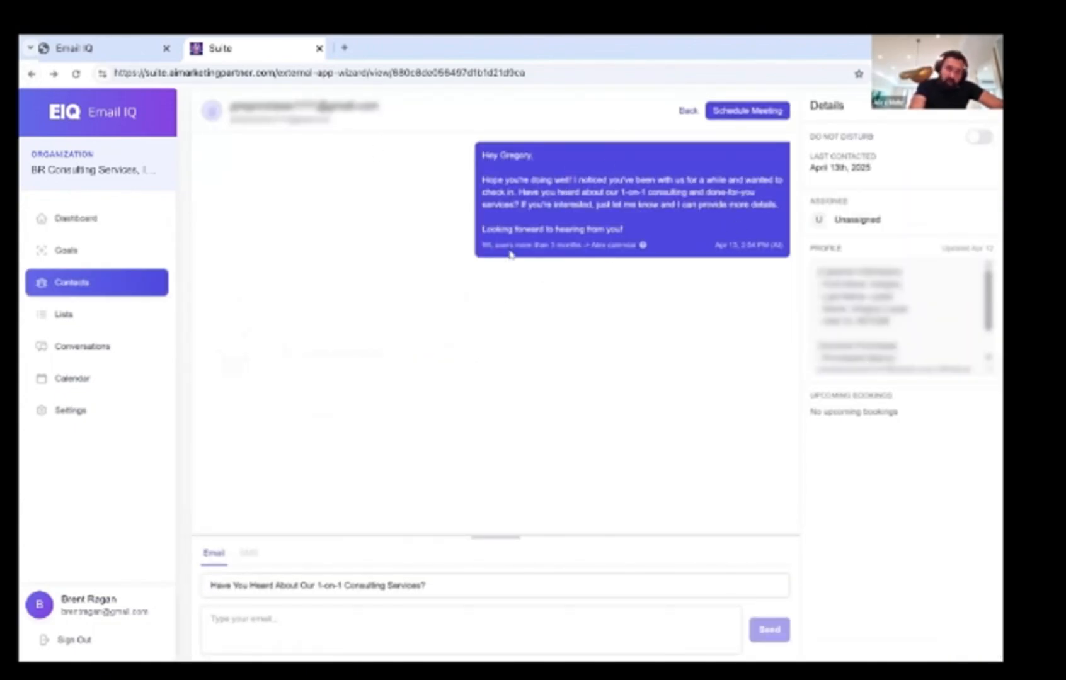
Step: Return to the dashboard and read the activity feed from the completed goals to the opened and sent outreach emails
key("alt+Left")
scroll(477, 348, "down", 1)
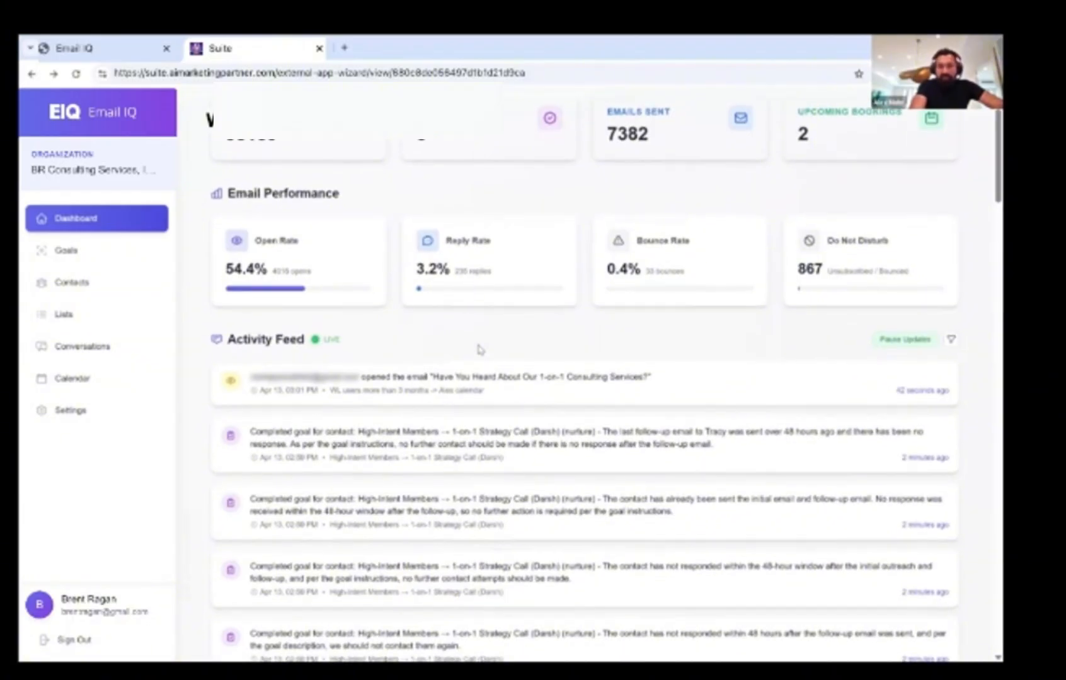
scroll(479, 349, "down", 1)
scroll(479, 348, "down", 5)
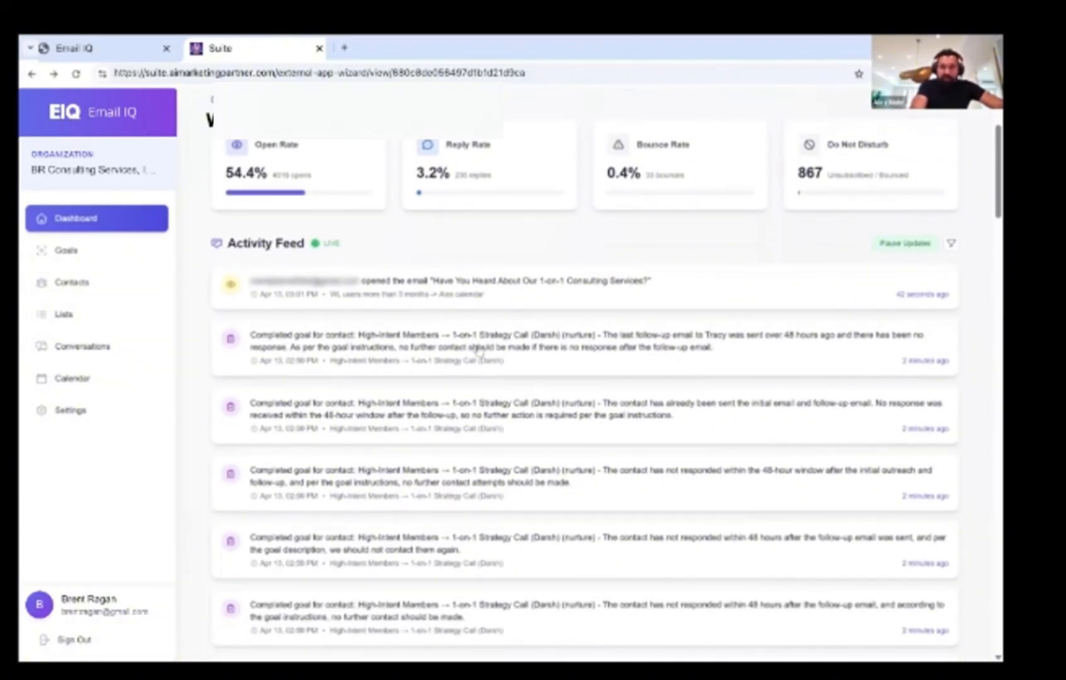
scroll(479, 348, "down", 6)
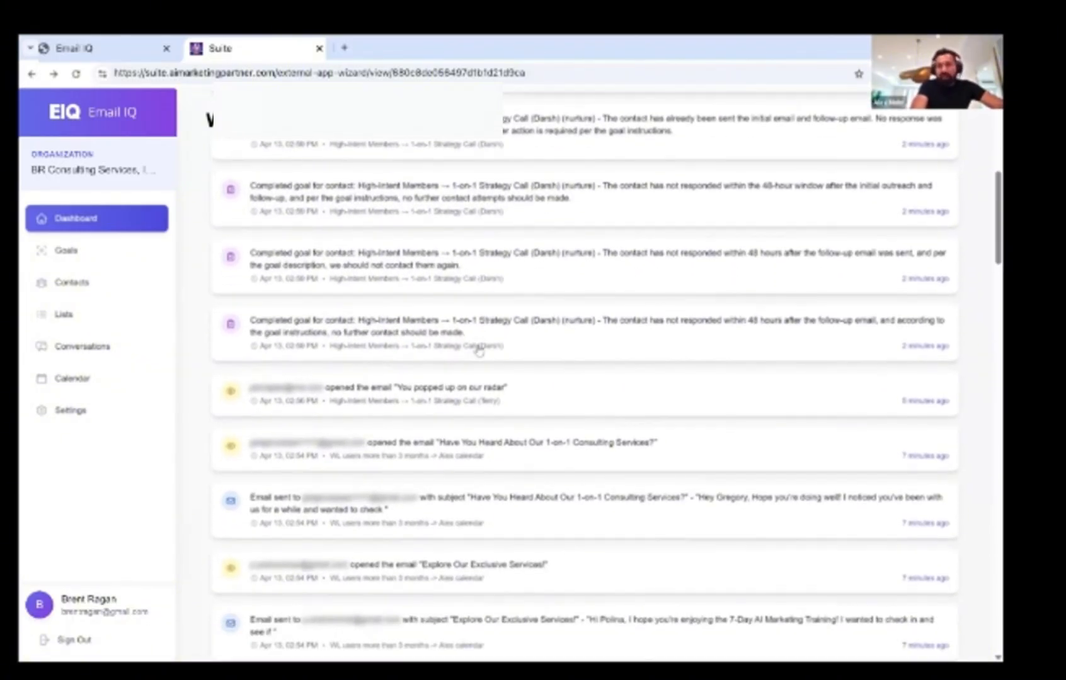
scroll(479, 351, "down", 1)
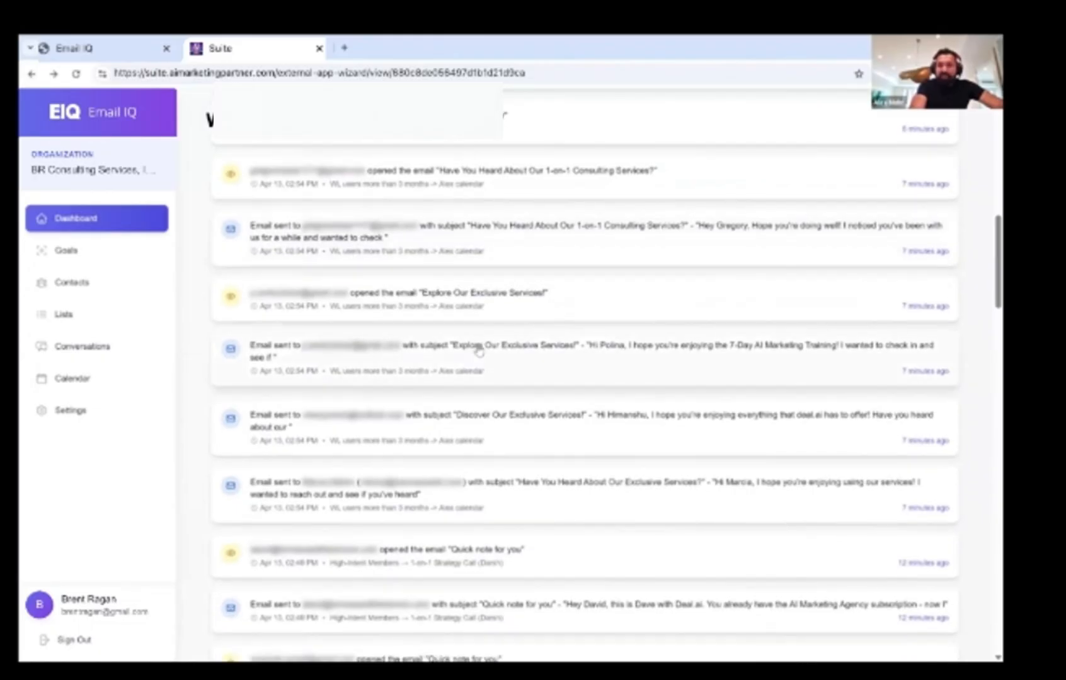
scroll(479, 351, "down", 1)
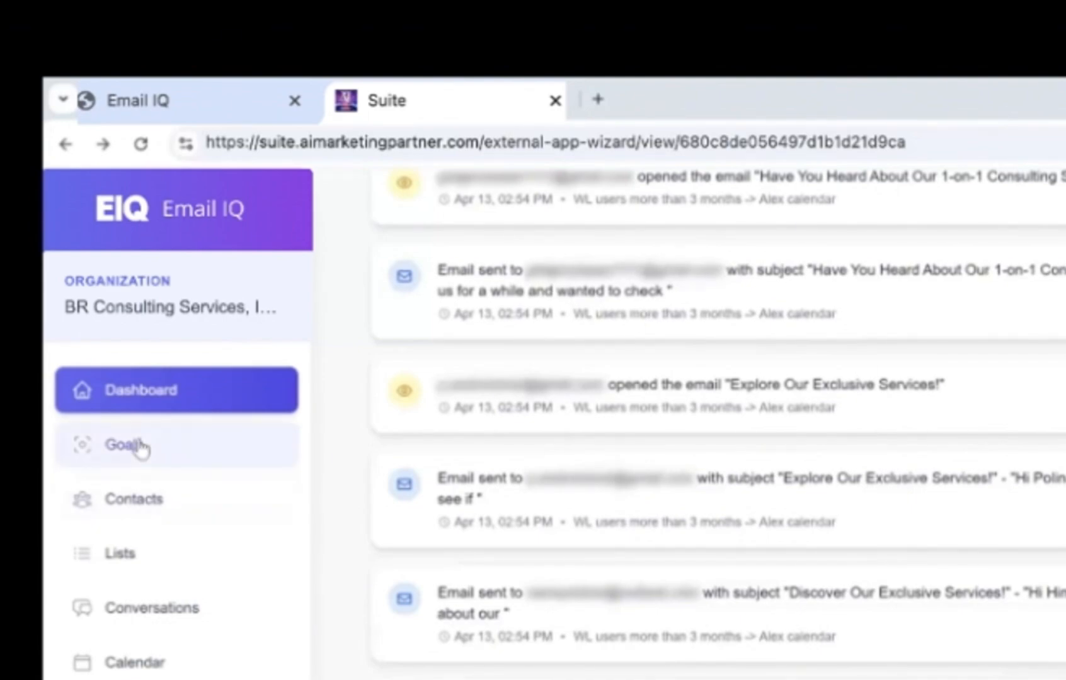
Step: Start a new goal in the goals list and choose Smart Goal as its goal type
left_click(156, 455)
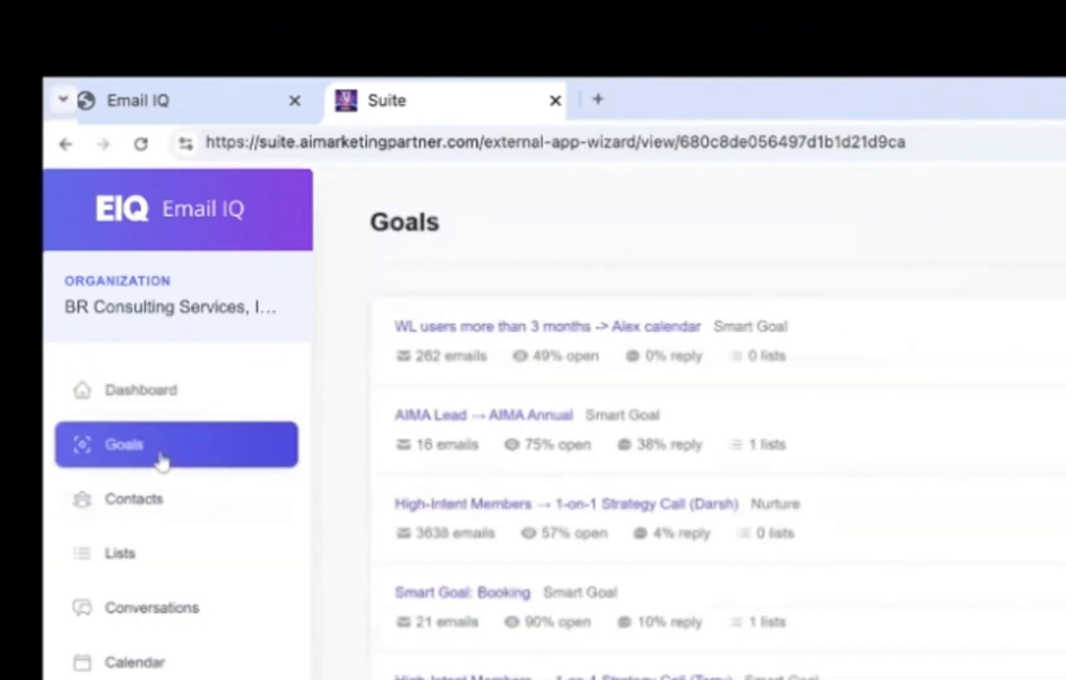
left_click(1065, 223)
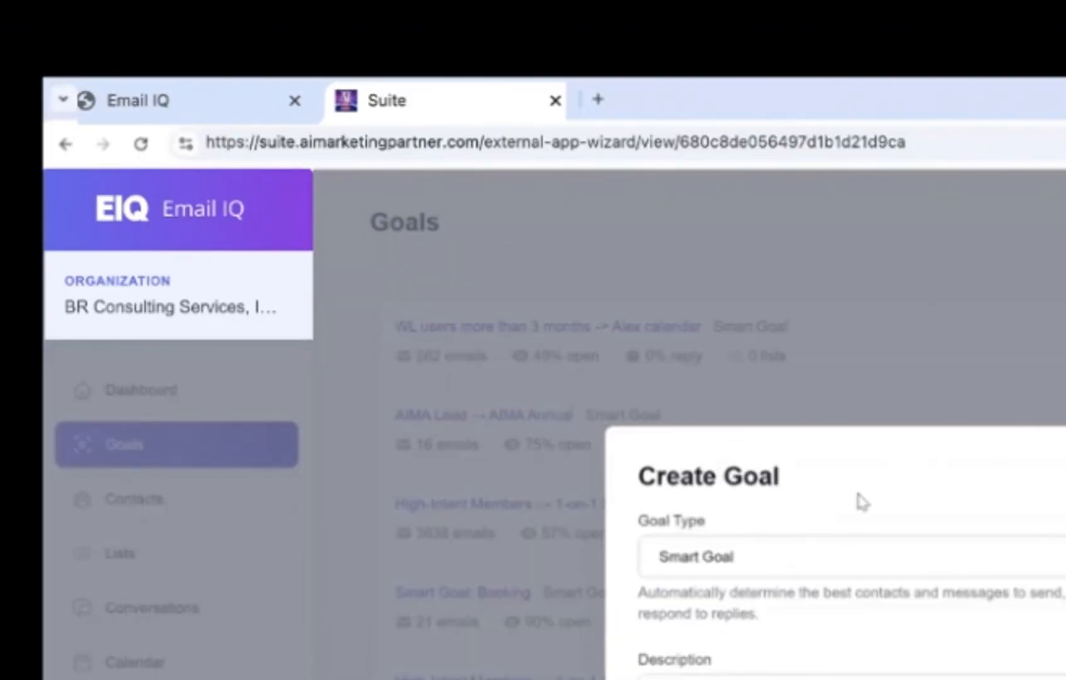
left_click(380, 261)
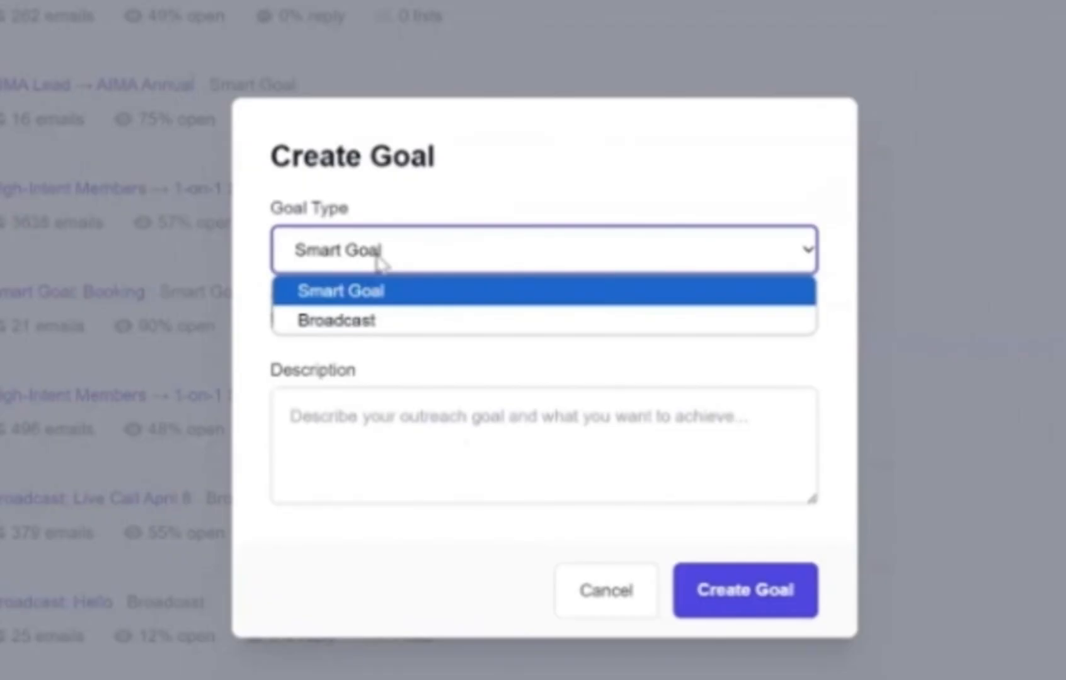
left_click(379, 294)
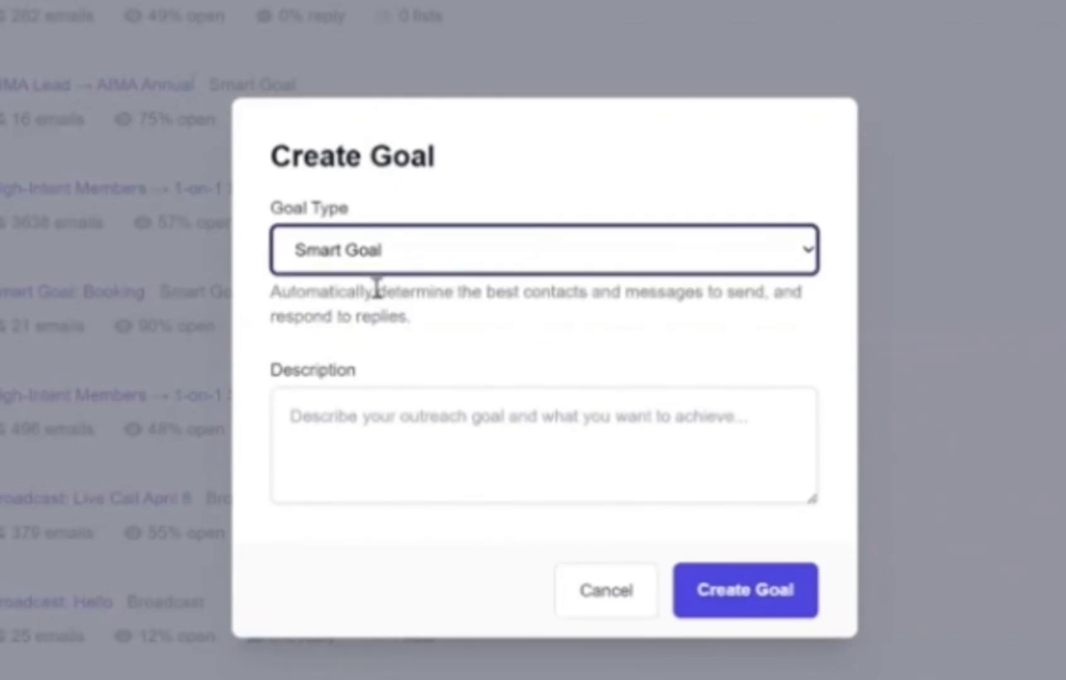
Step: Switch the goal type to Broadcast to view its subject and message fields, and set it back to Smart Goal
left_click(369, 258)
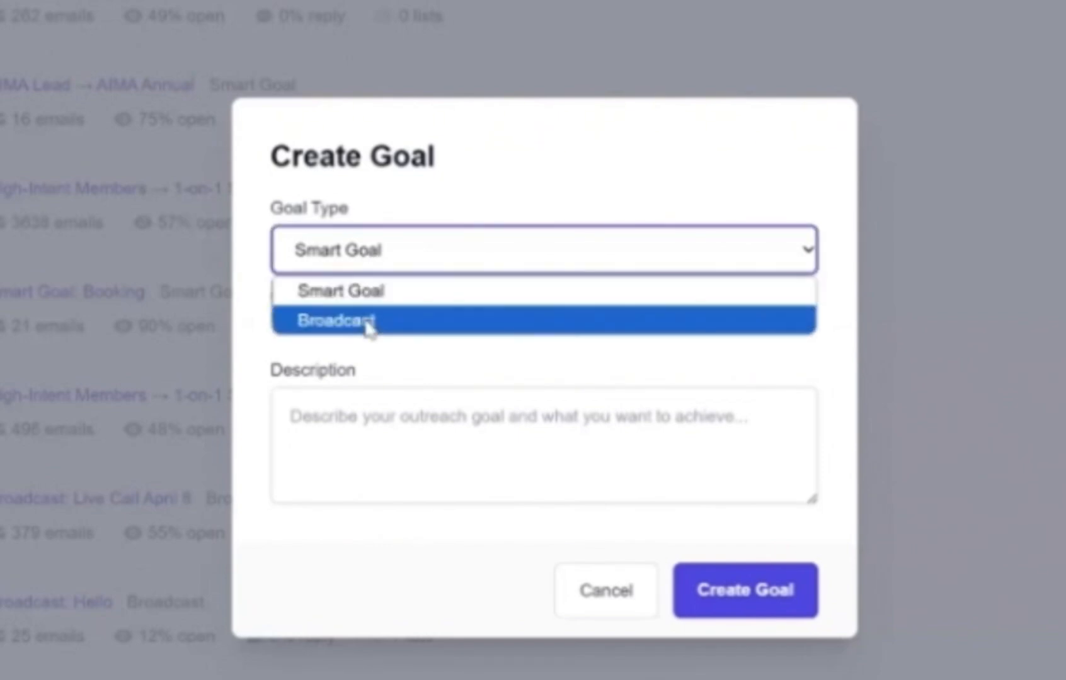
left_click(369, 322)
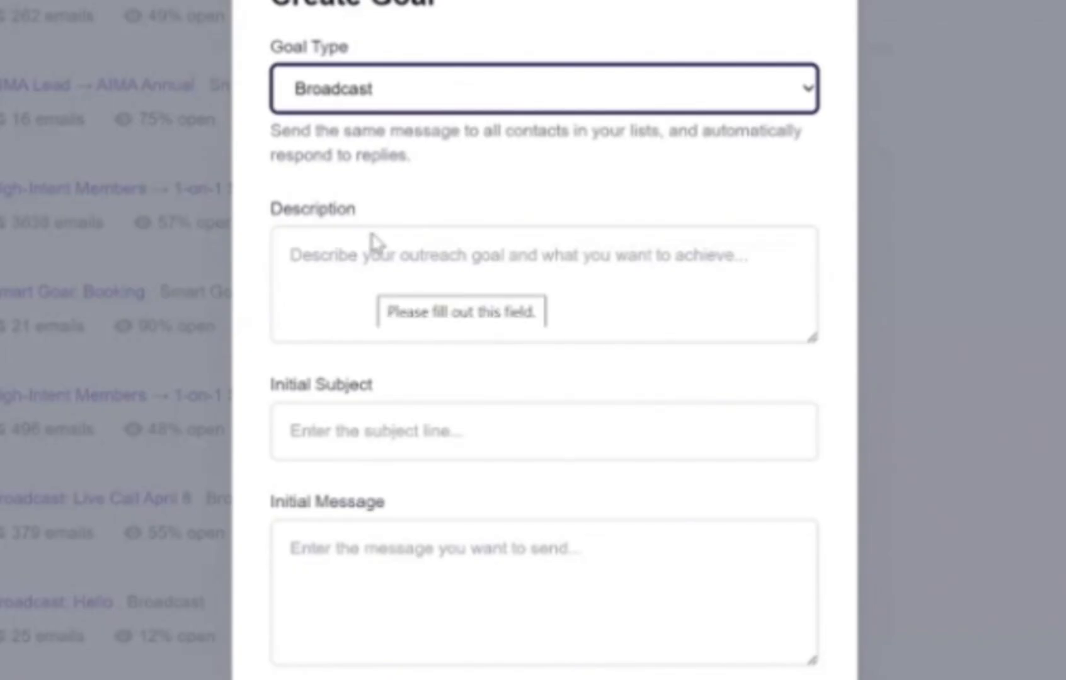
left_click(380, 94)
left_click(379, 139)
Step: Start the description with "The goal is to contact people who have purchased AI Marketing Agency in the past 6 months and"
left_click(335, 432)
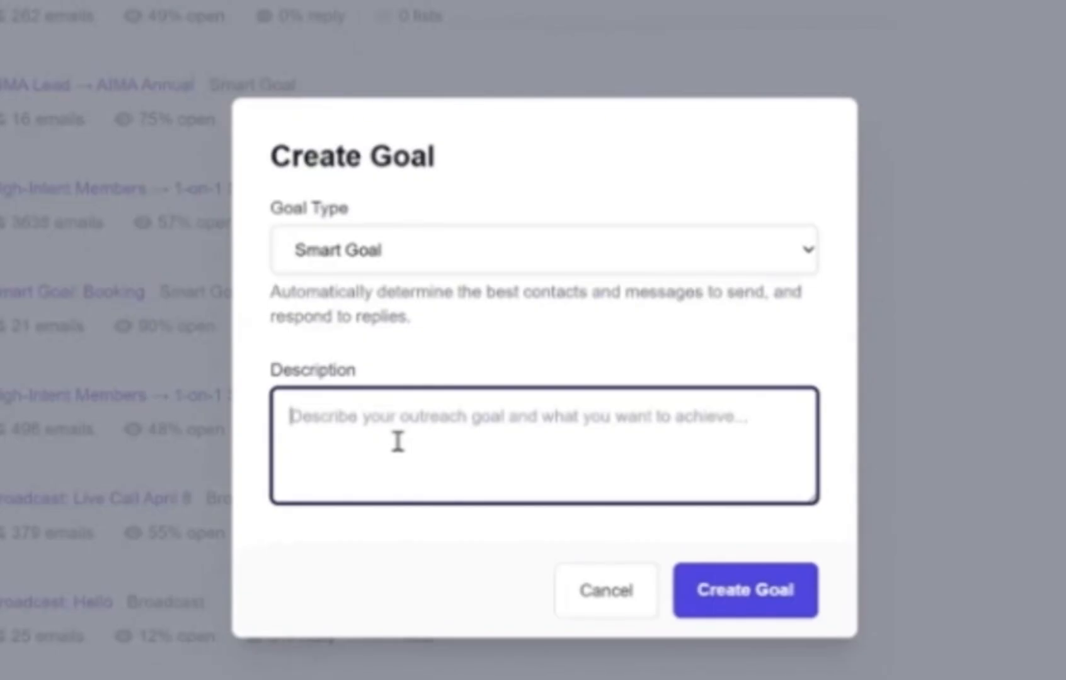
type("The goal")
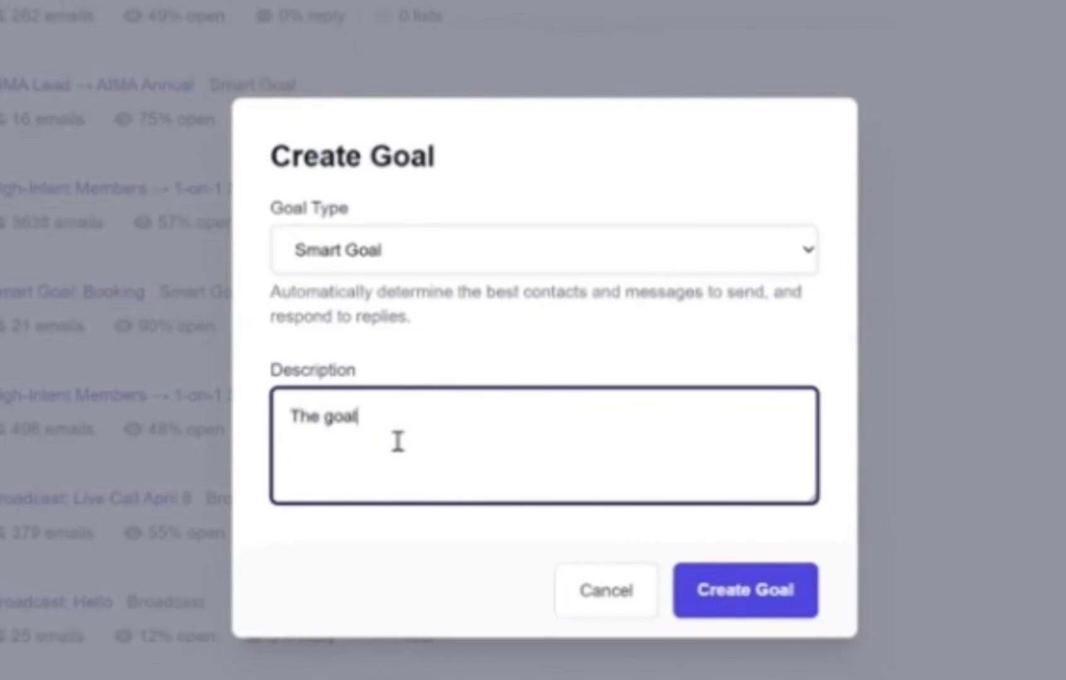
type(" is to contac")
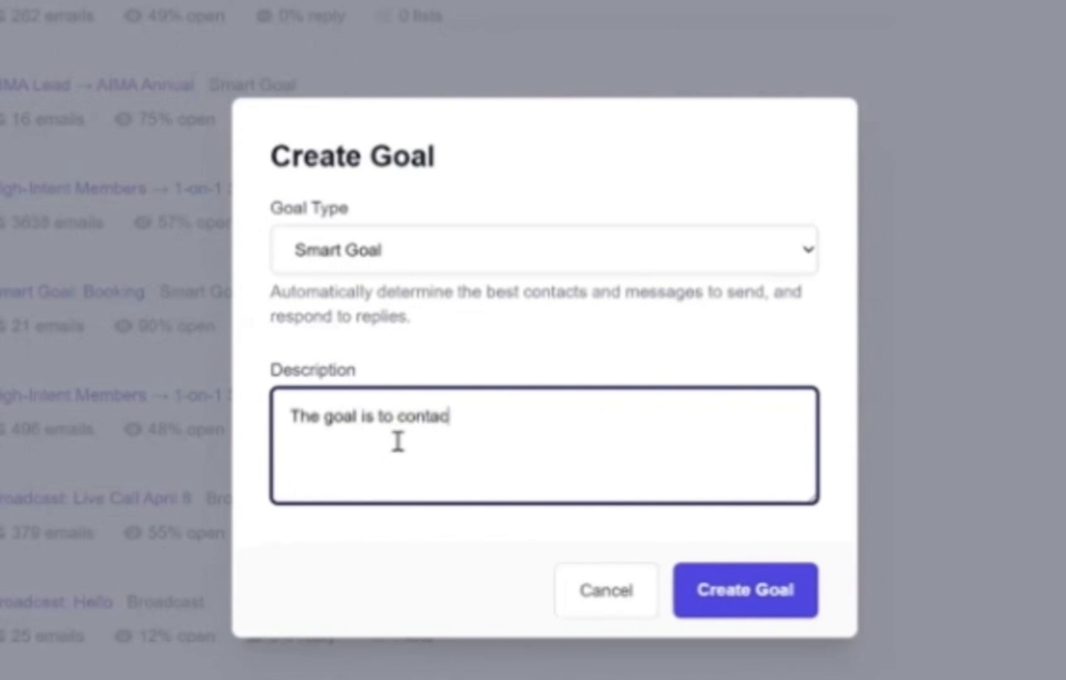
type("t people who have")
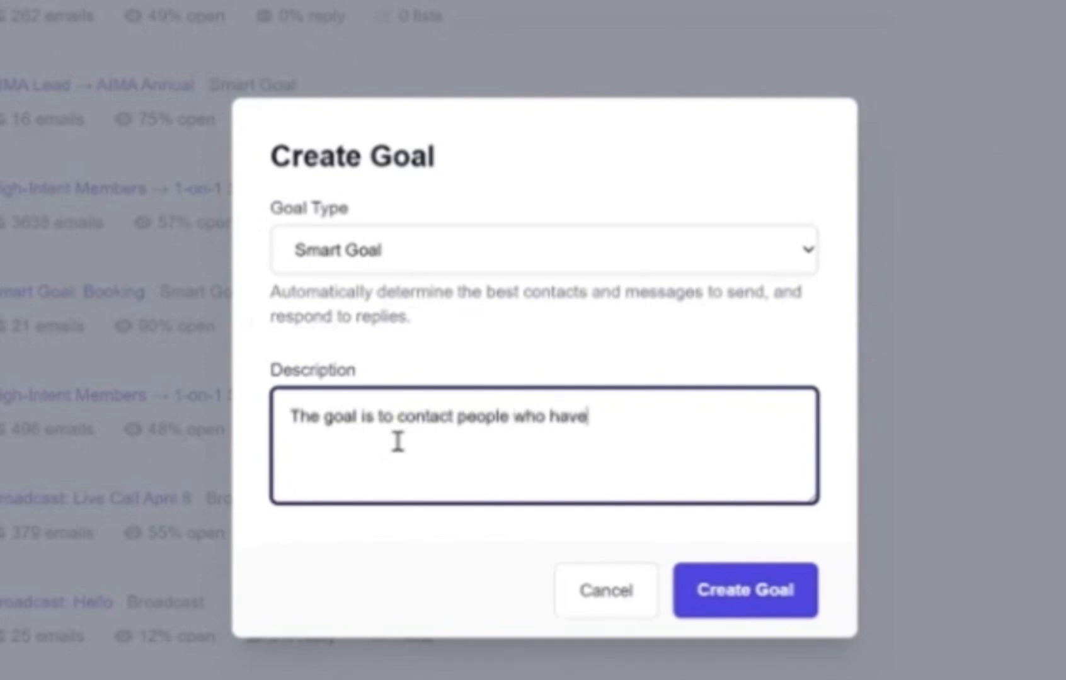
type(" purchased ")
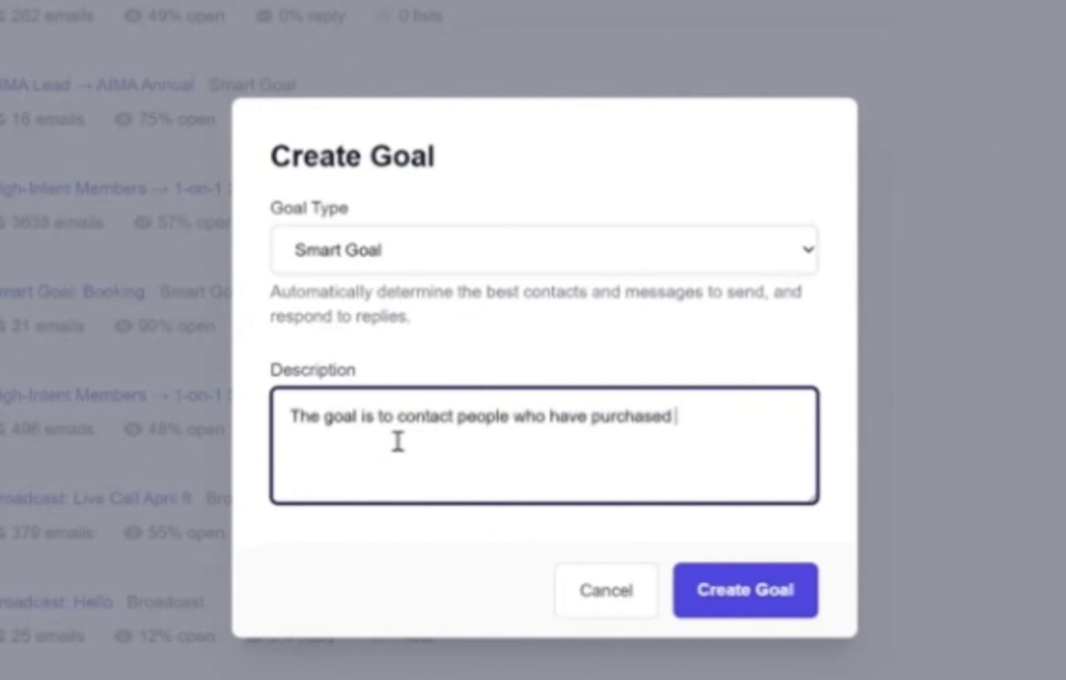
type("AI Marketing")
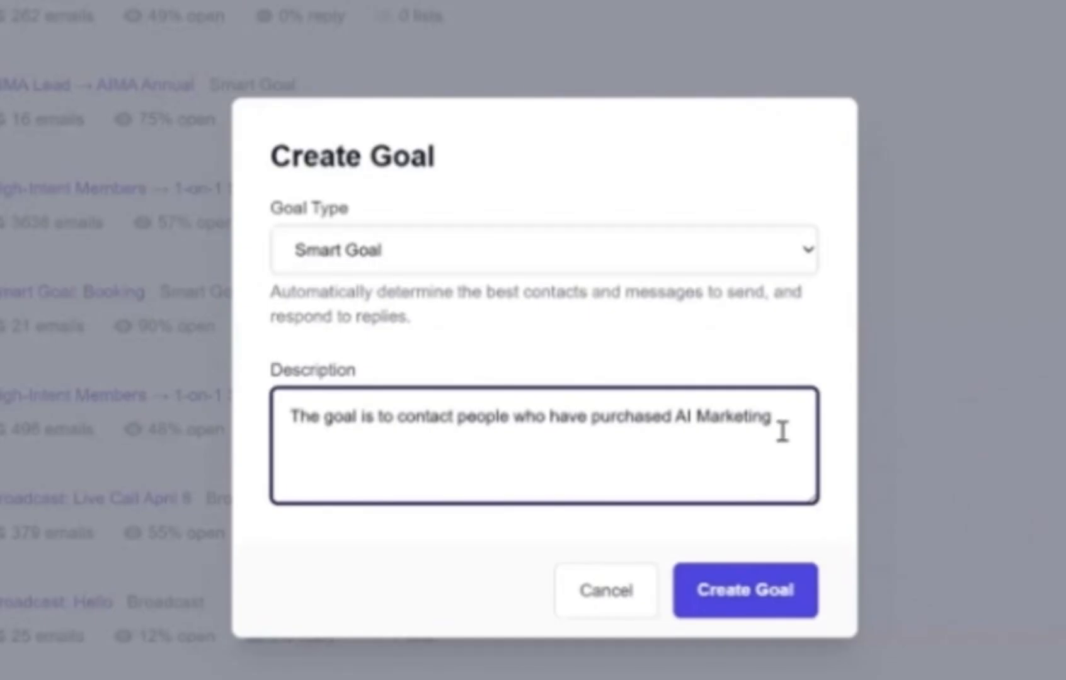
type("Agency in the pas")
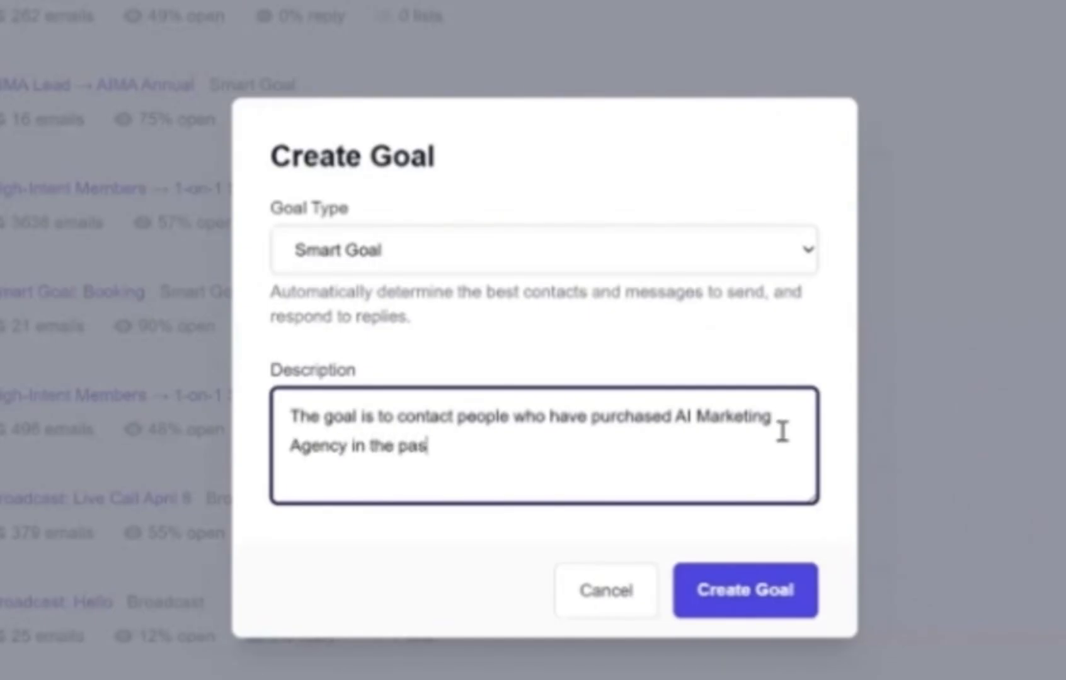
type("t 6 month a")
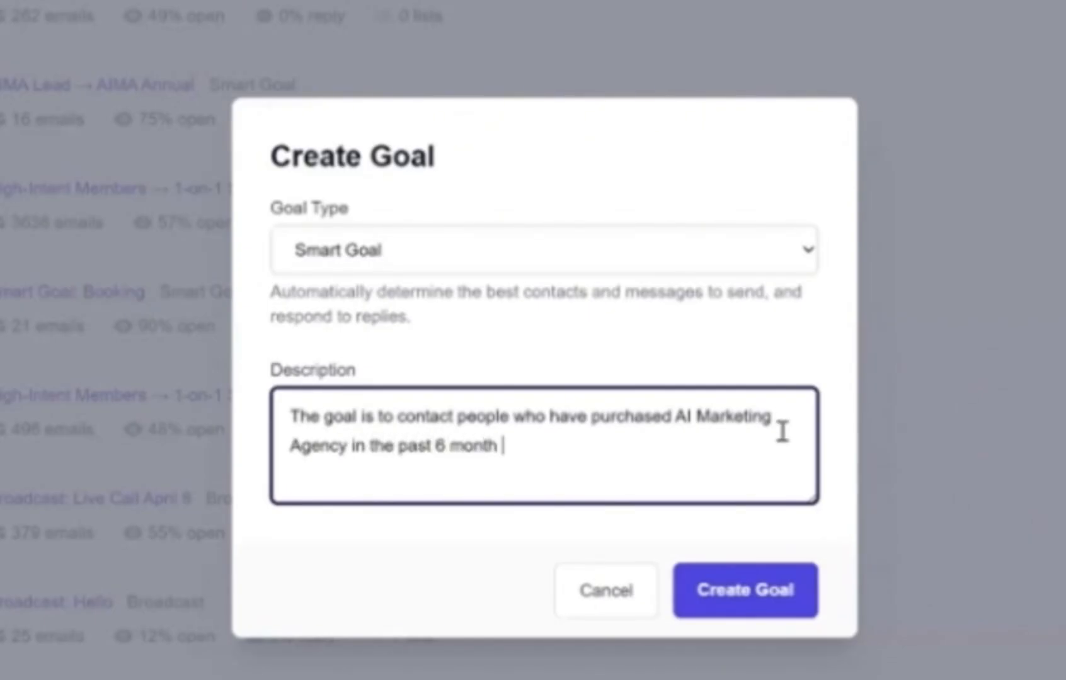
key("BackSpace")
key("BackSpace")
type("s and ")
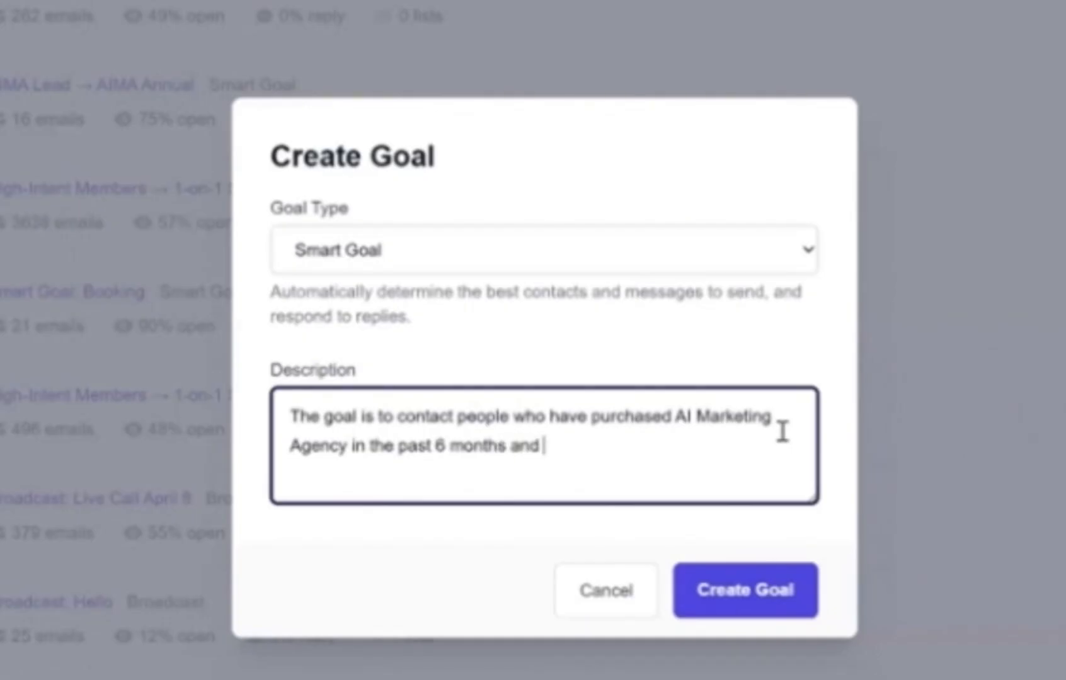
Step: Complete the description with "set them up for a 1-on-1 consulting call." and create the goal
type("set them up for ")
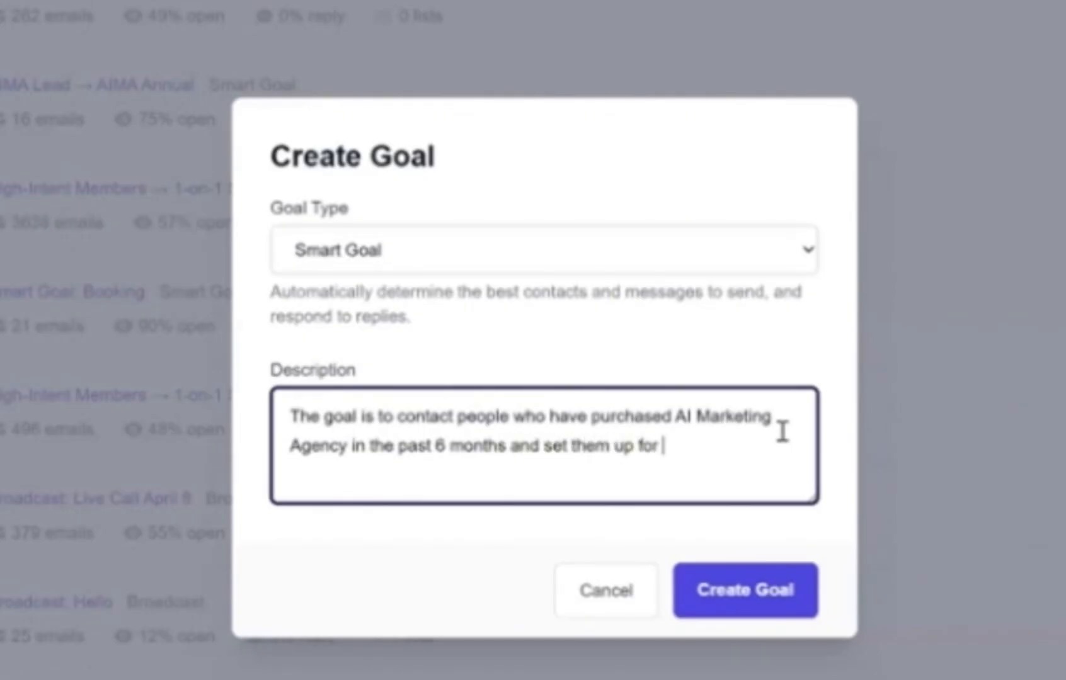
type("a 1-on-1 d")
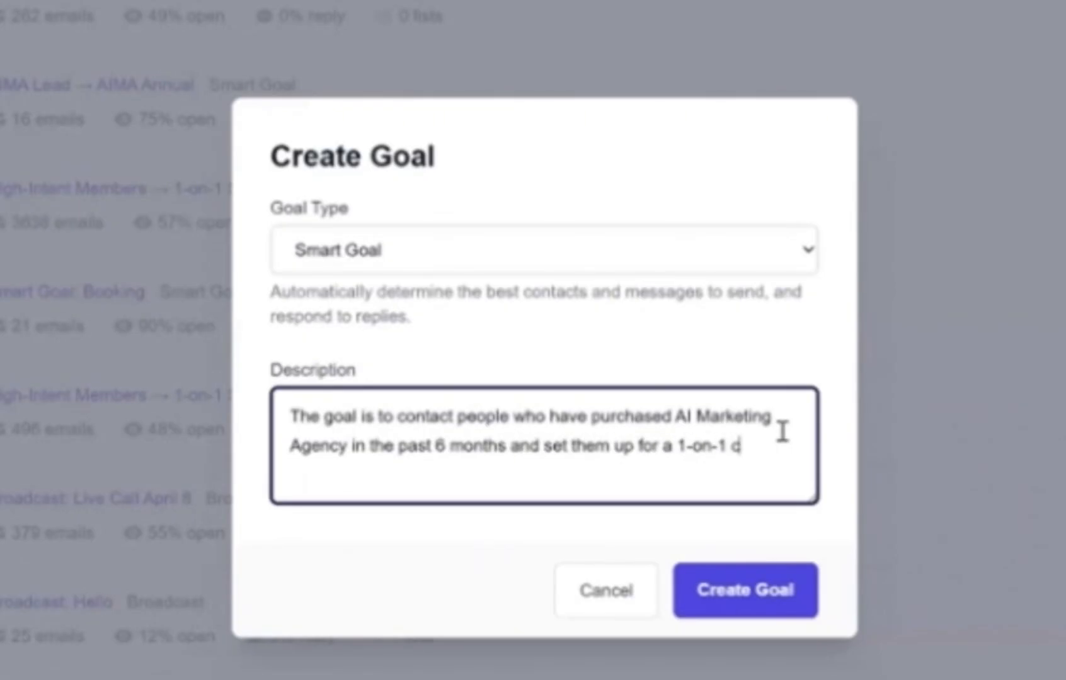
key("BackSpace")
type("consulting call")
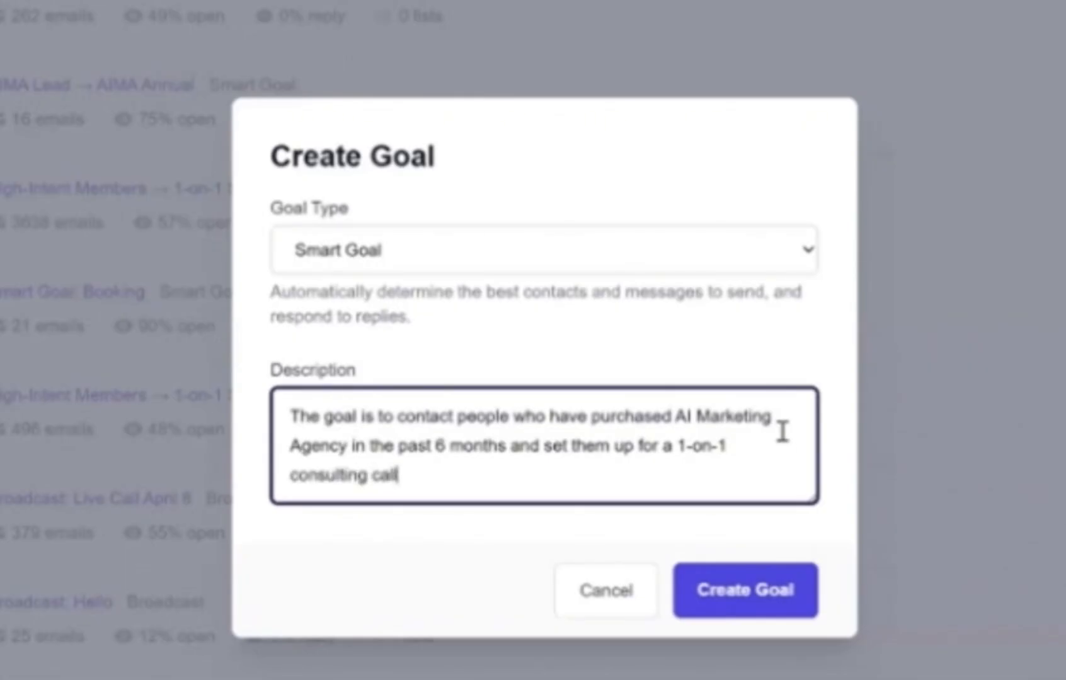
type(".")
left_click(729, 608)
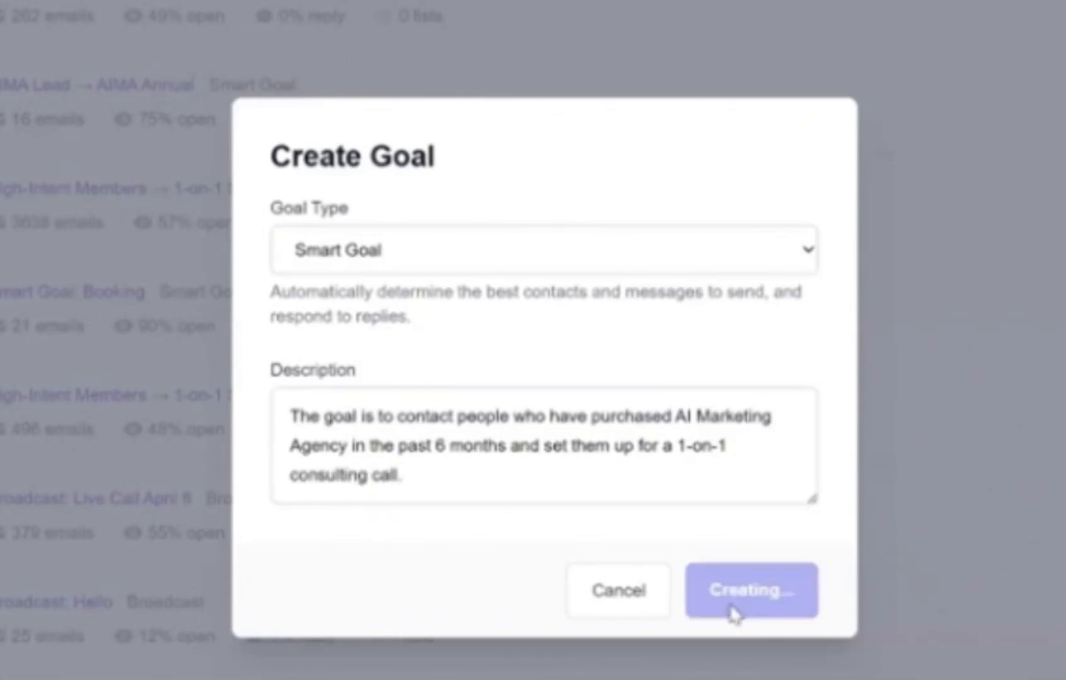
Step: Review the new goal's sender, calendar options, new conversations setting and stats
scroll(431, 362, "down", 2)
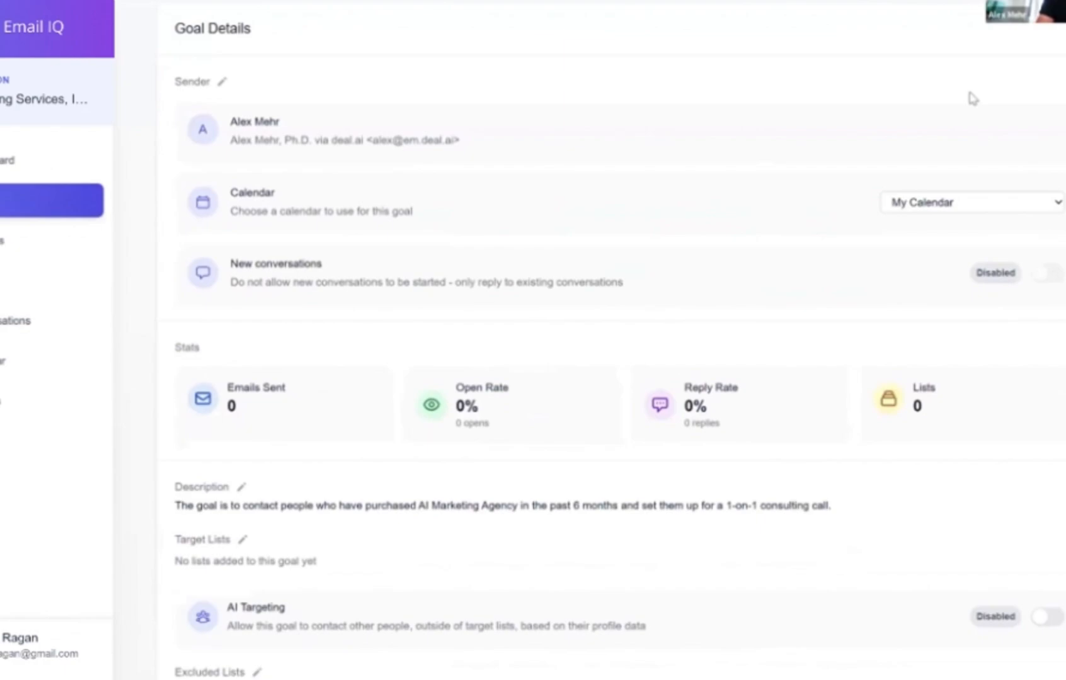
left_click(939, 211)
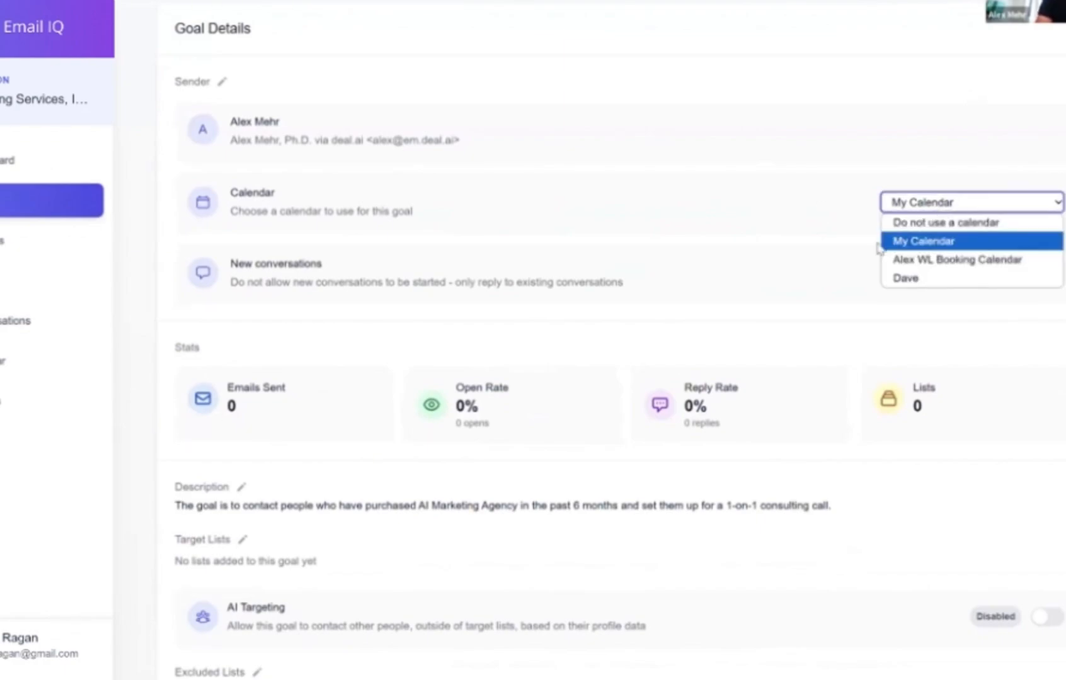
scroll(774, 246, "down", 2)
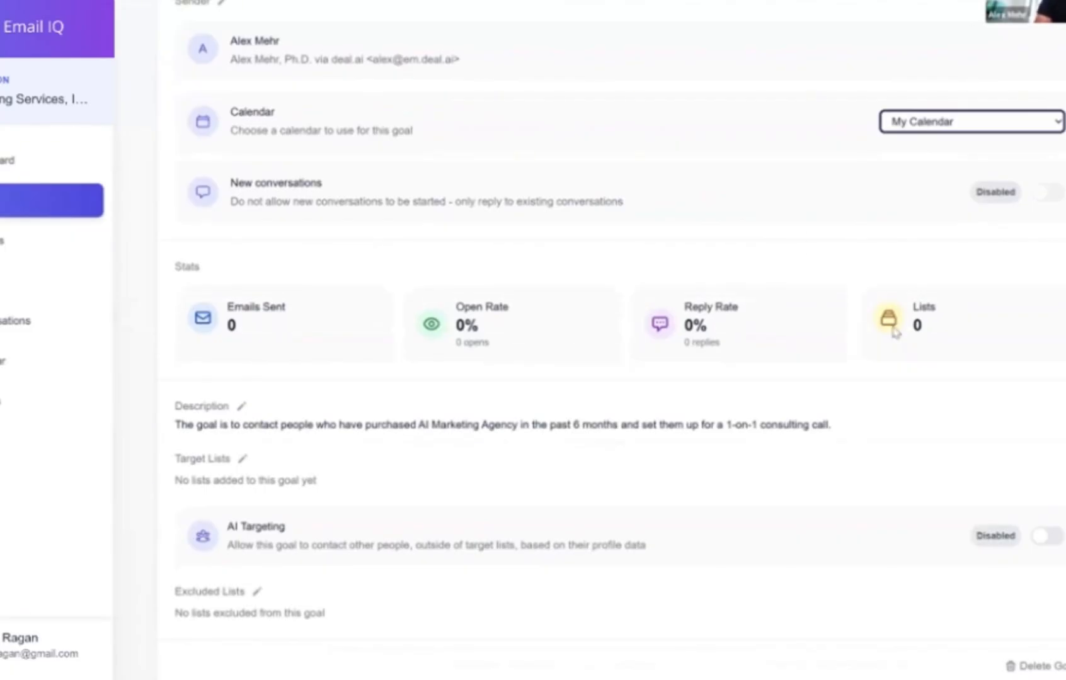
left_click(1043, 191)
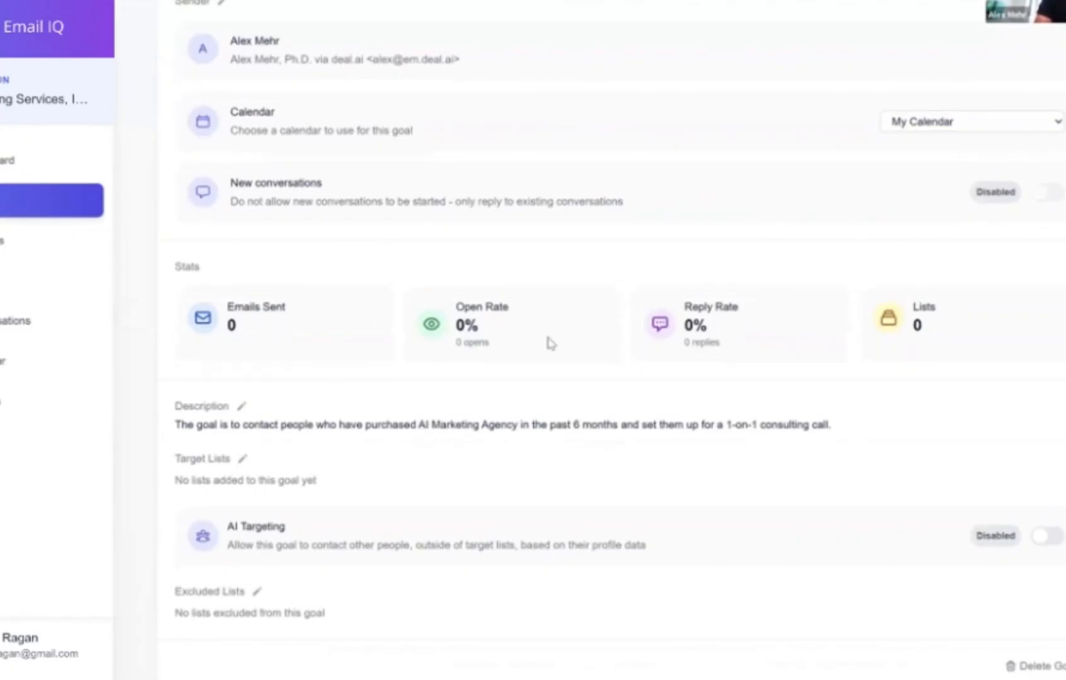
Step: Open the new goal's description for editing and review its target lists, AI Targeting and excluded lists settings
left_click(241, 408)
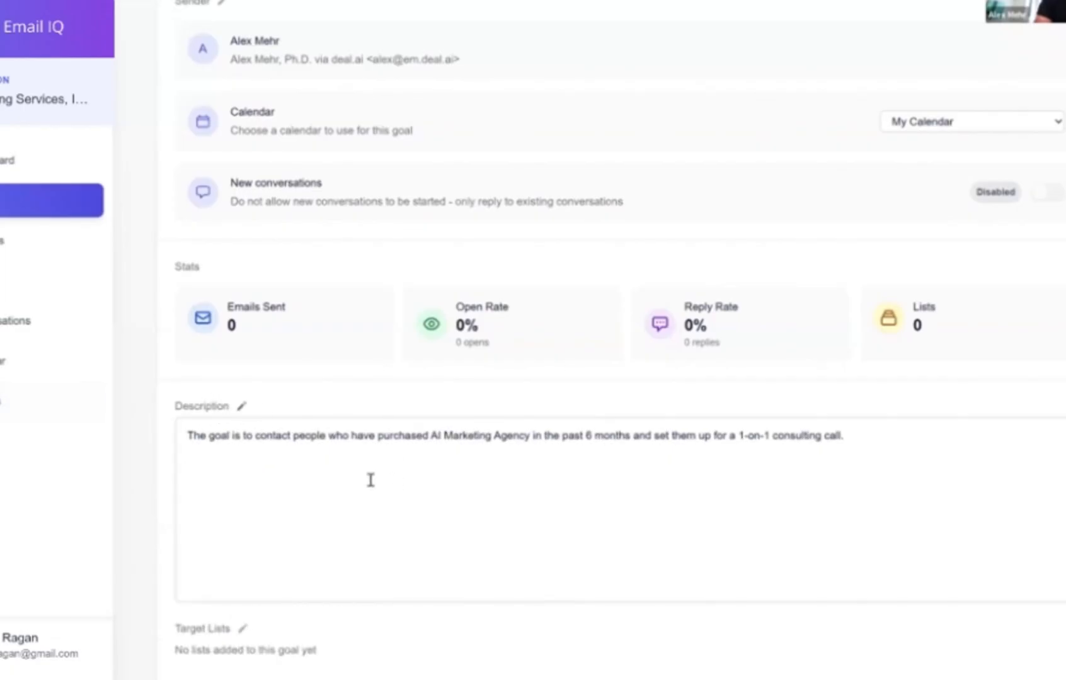
left_click(412, 436)
scroll(1046, 350, "up", 3)
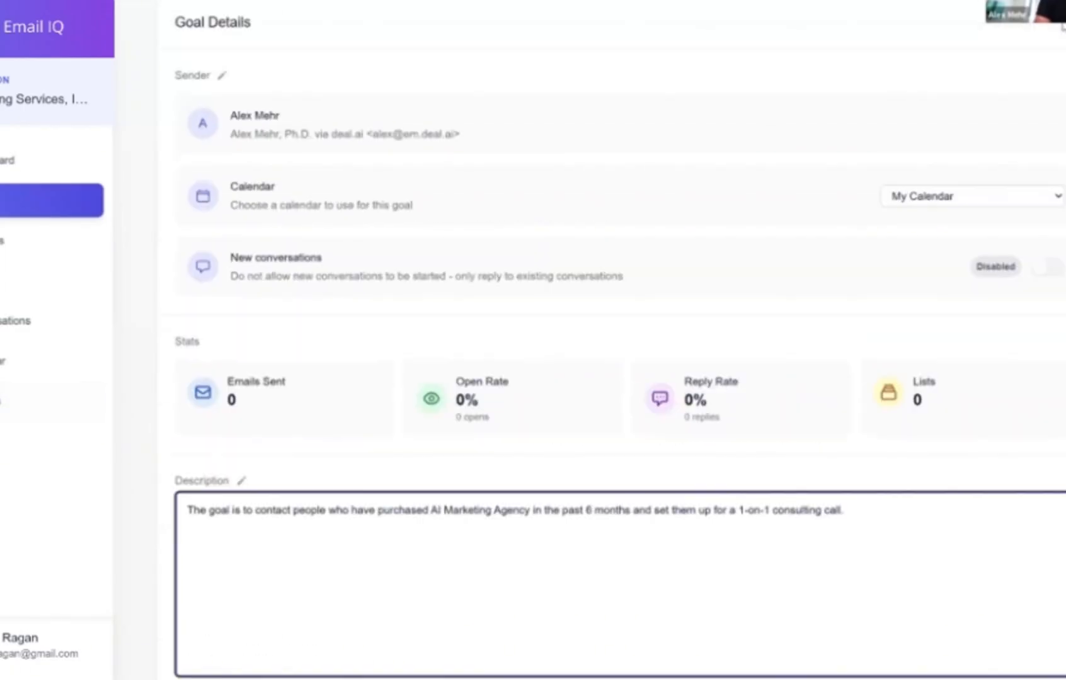
scroll(1045, 350, "down", 6)
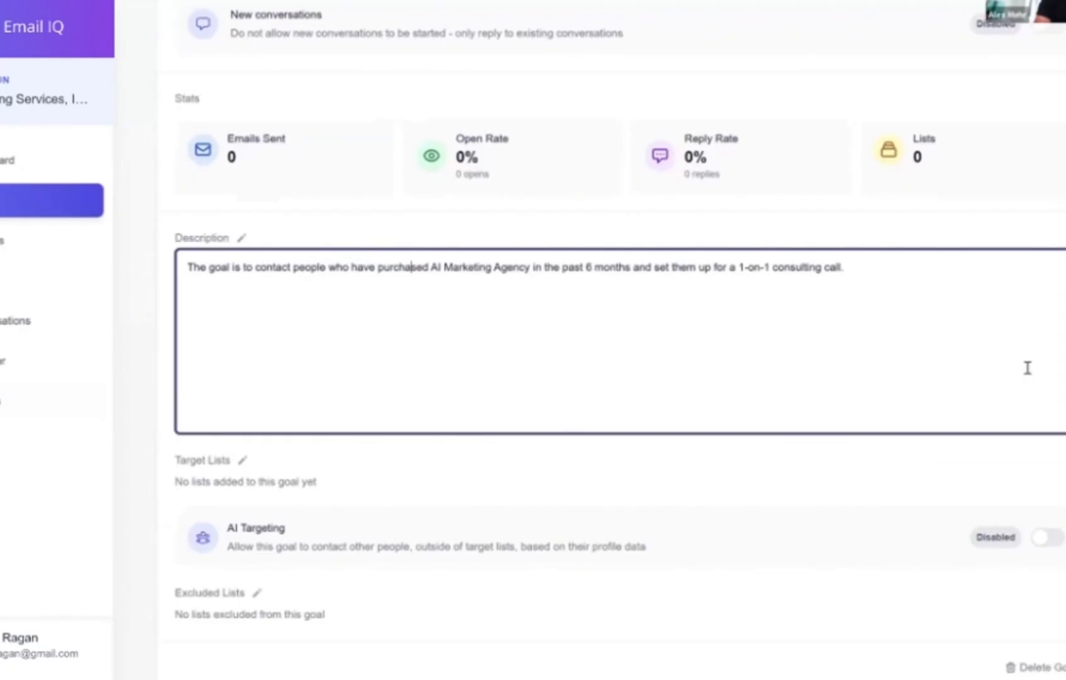
Step: Append to the goal's description: "Only contact people who have spent at least $30 with us. The first email is short (2-3 sentences max)."
key("Escape")
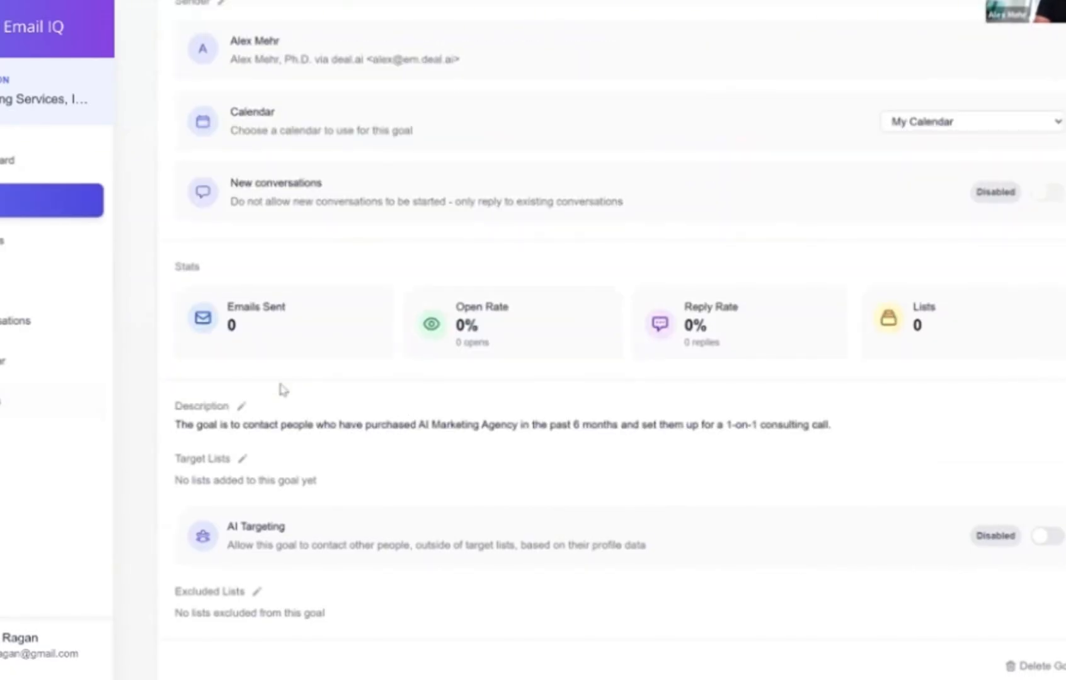
left_click(242, 408)
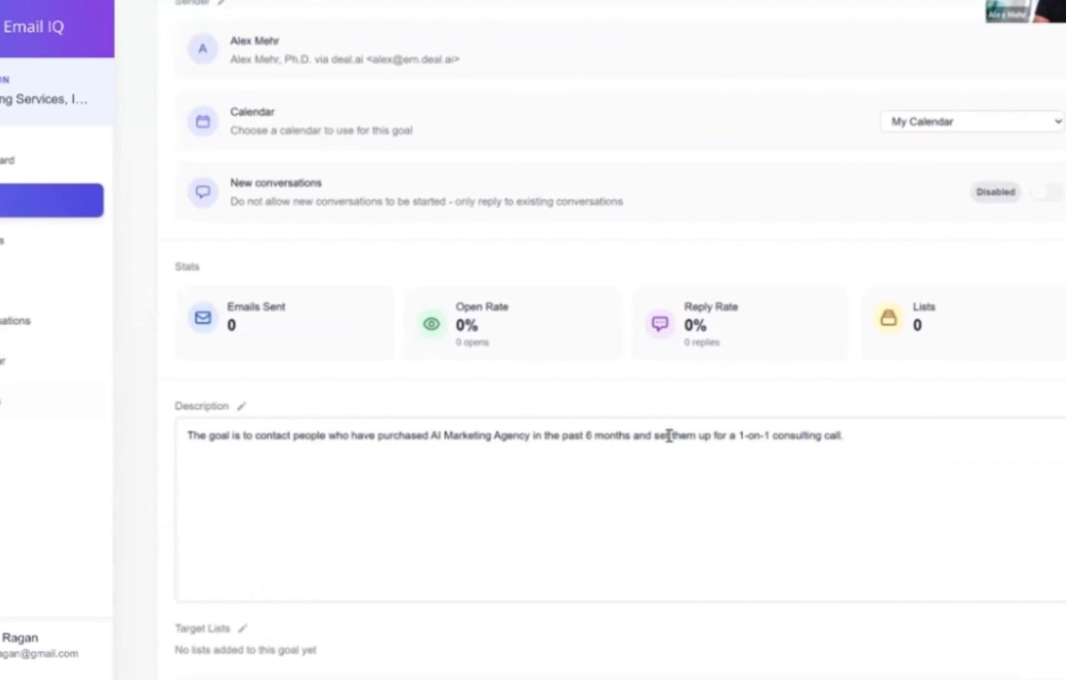
left_click(533, 435)
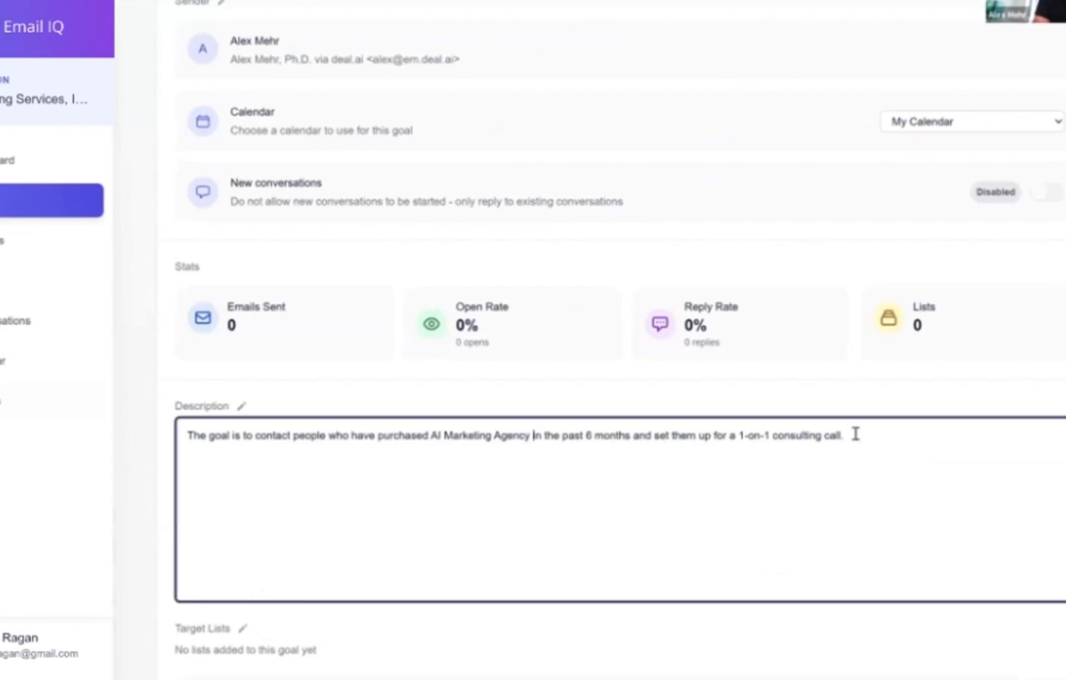
left_click(898, 439)
type("Only con")
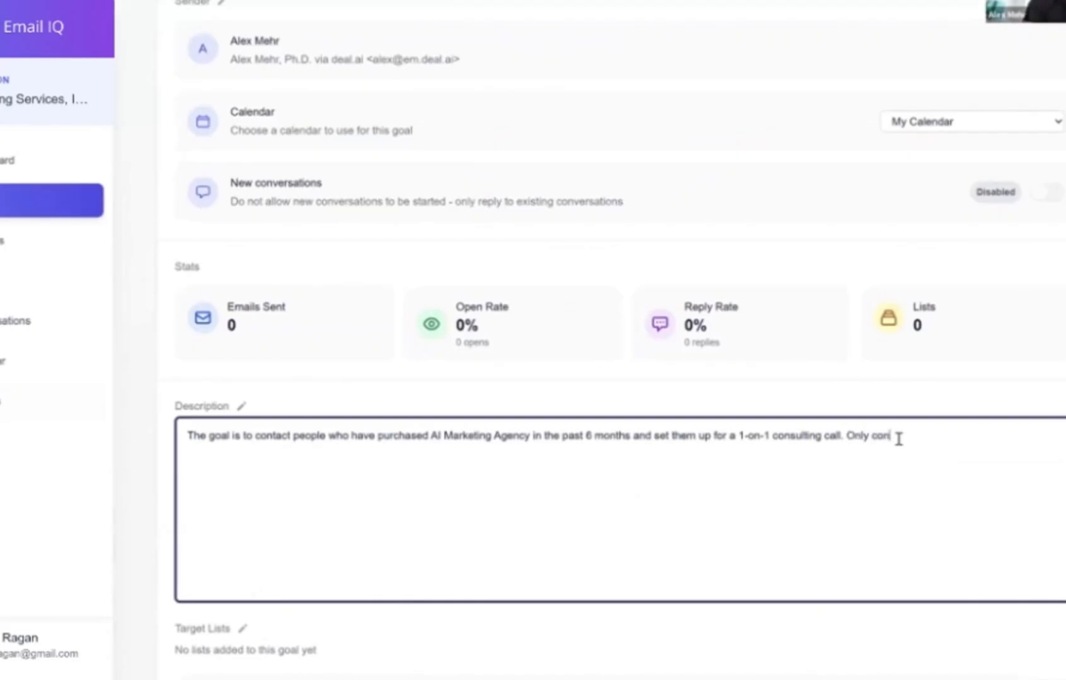
type("tact people who have spent at lea")
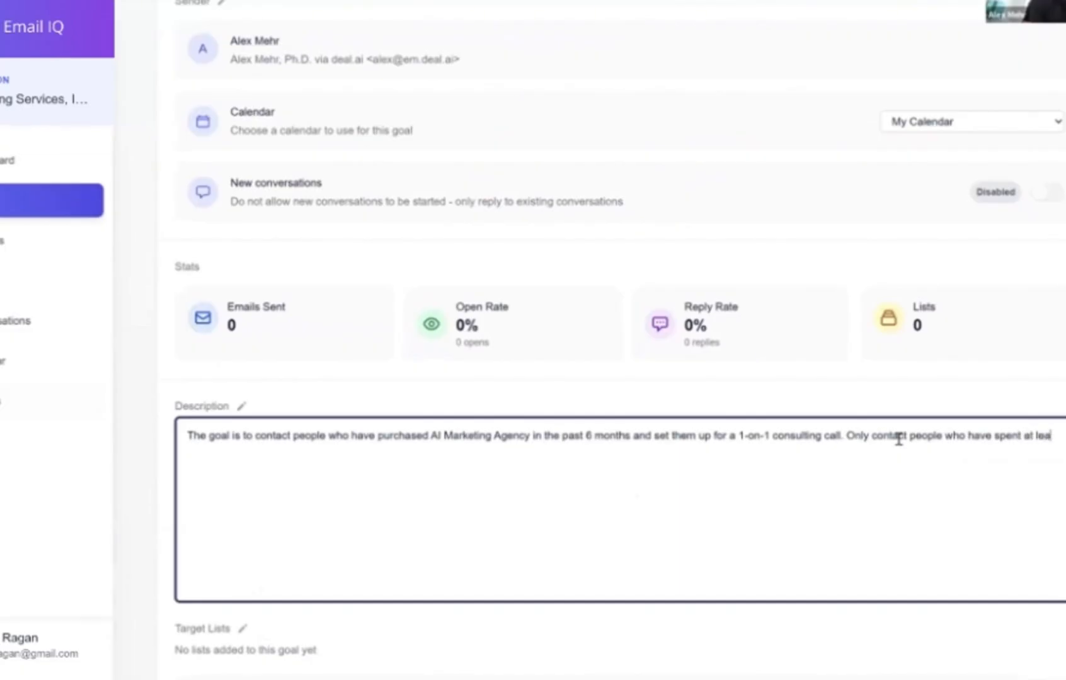
type("st $0")
key("BackSpace")
type("30 with us. ")
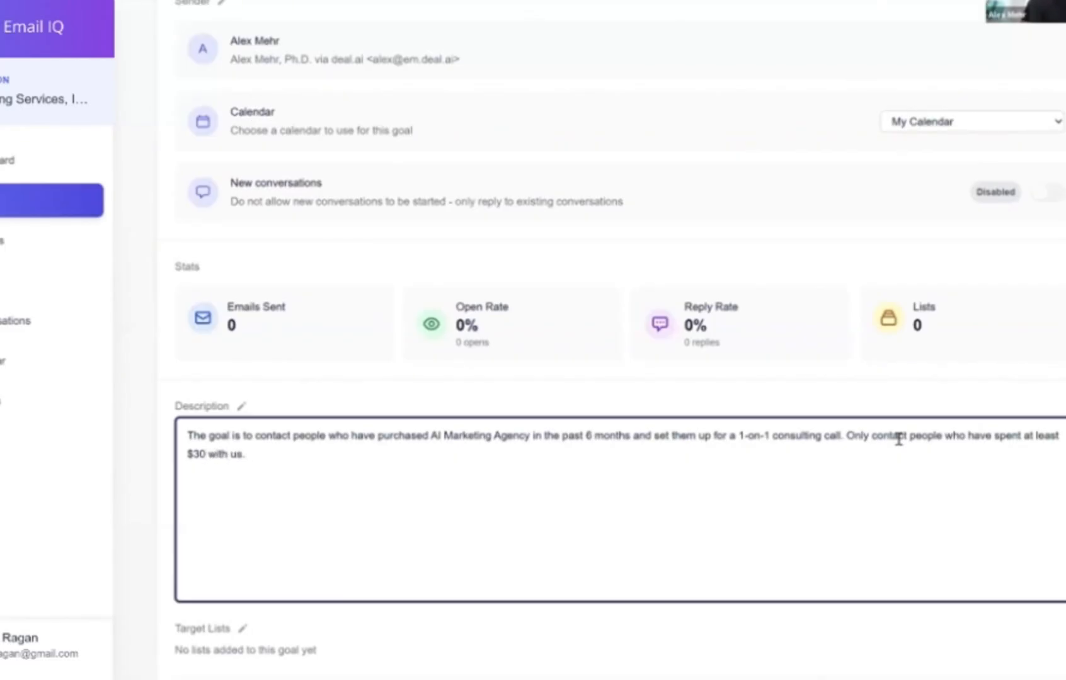
type("The first email is short (2")
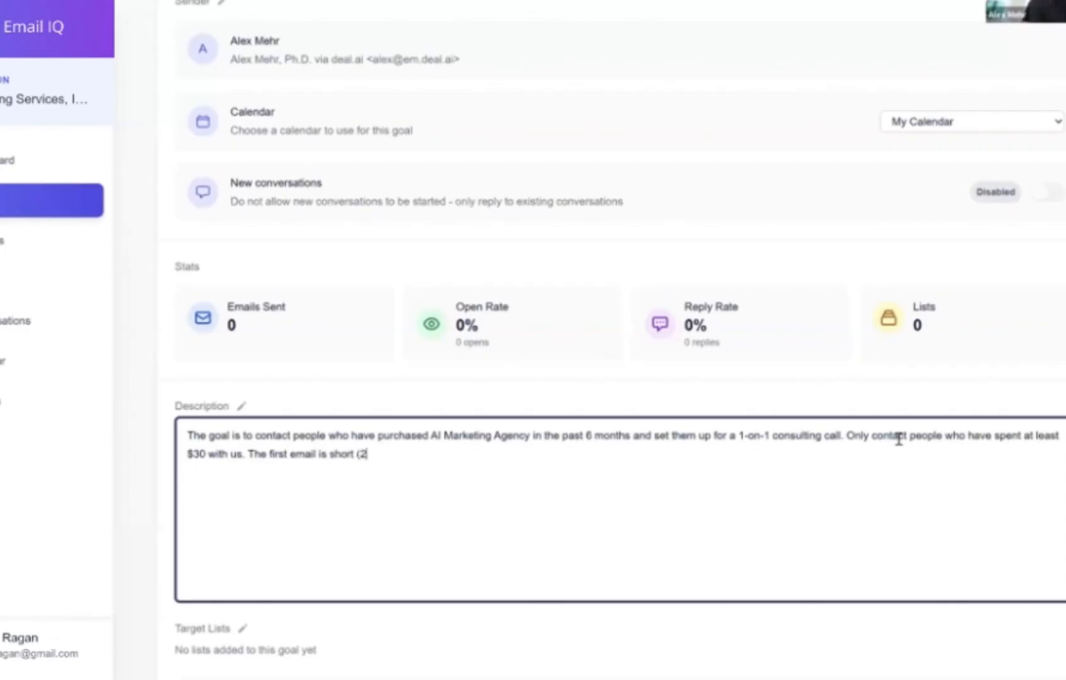
type("-3 sentences max). ")
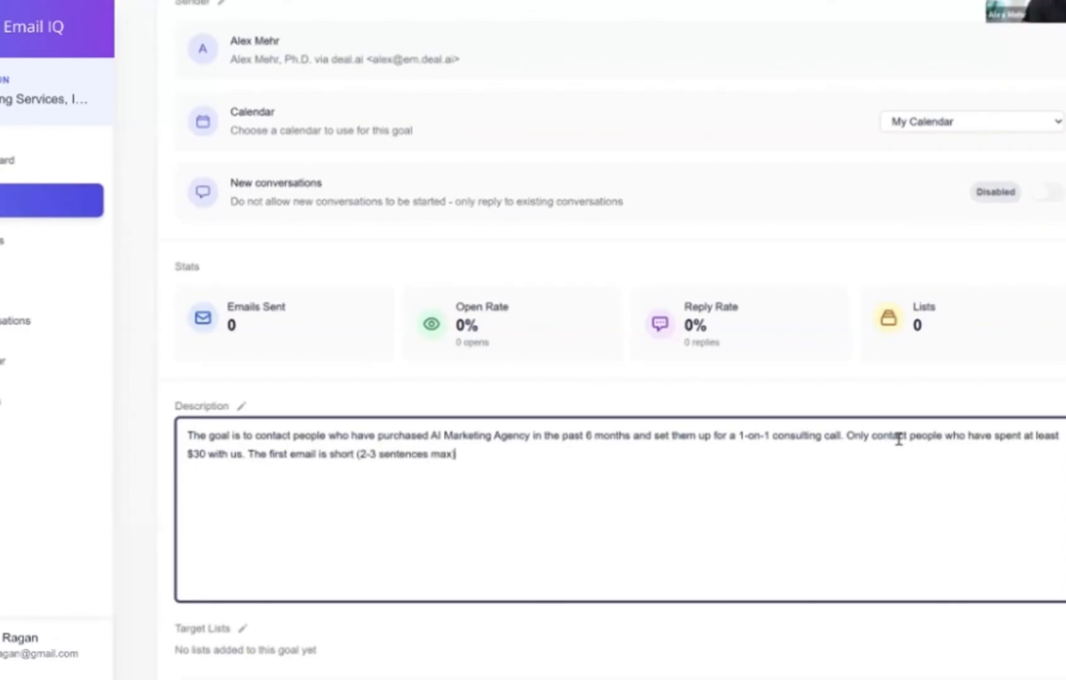
Step: Add to the description: "Personalize it to the user by mentioning how long they've been with us or any specific information such as their name."
type("Personalize it to the user by")
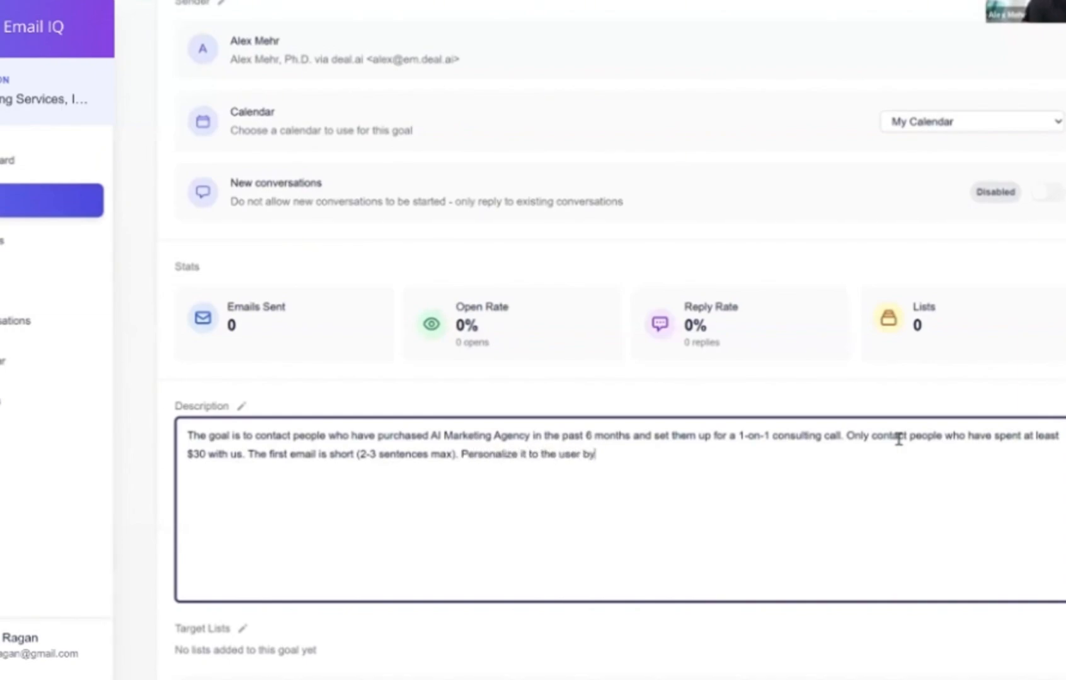
type(" mentioning how l")
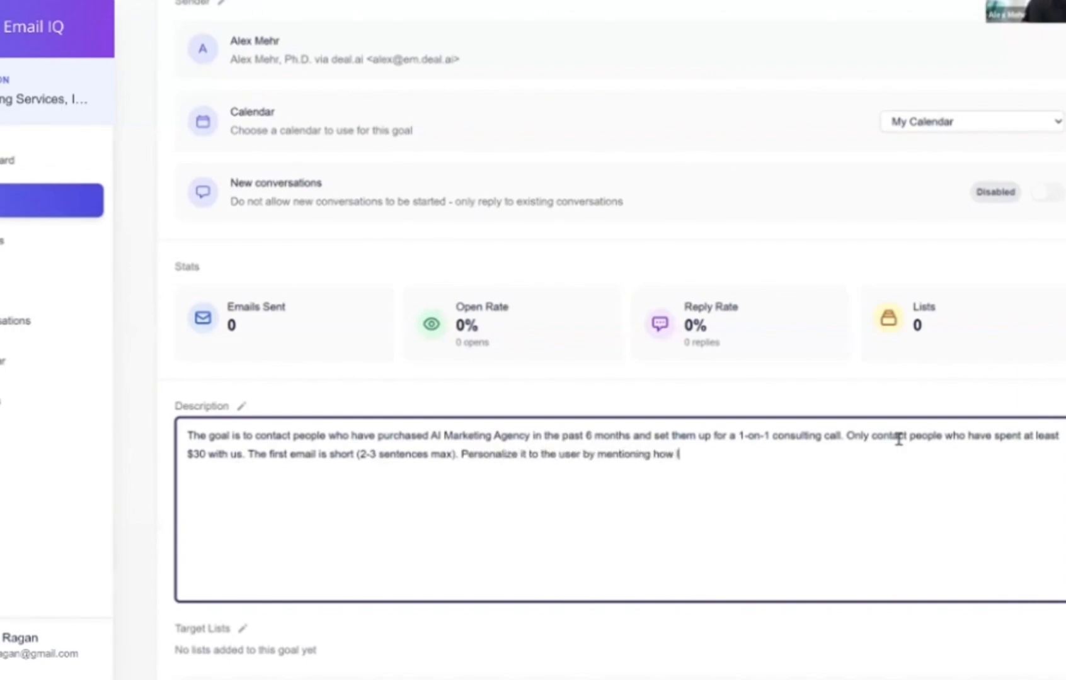
type("ong they")
type("'ve been with us or a")
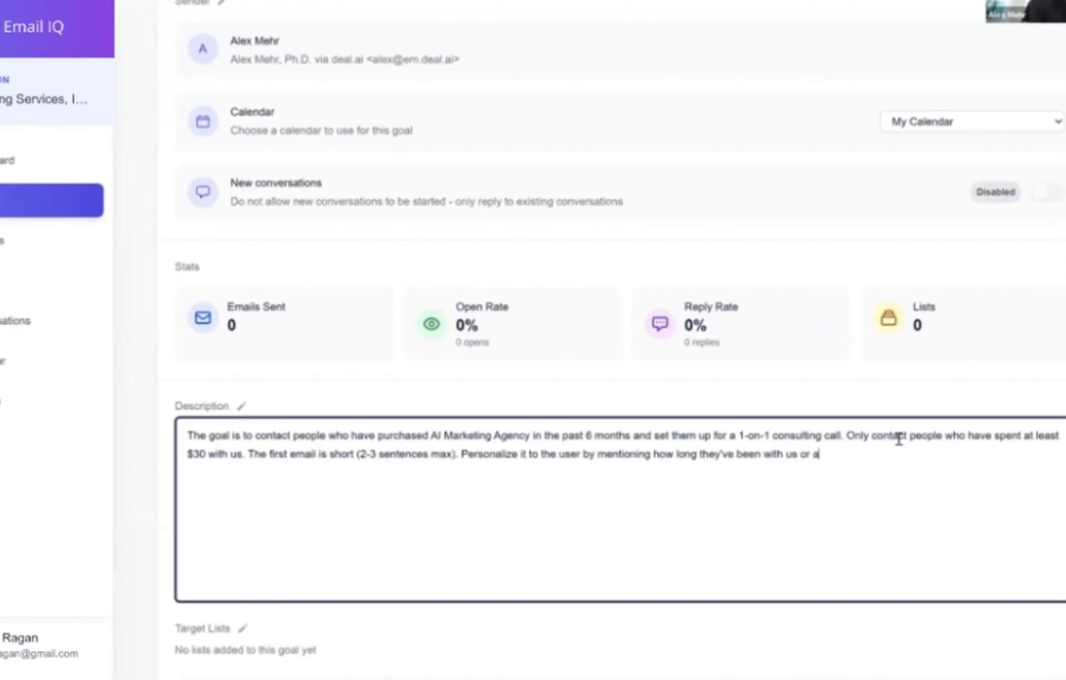
type("ny specific information such as their name. ")
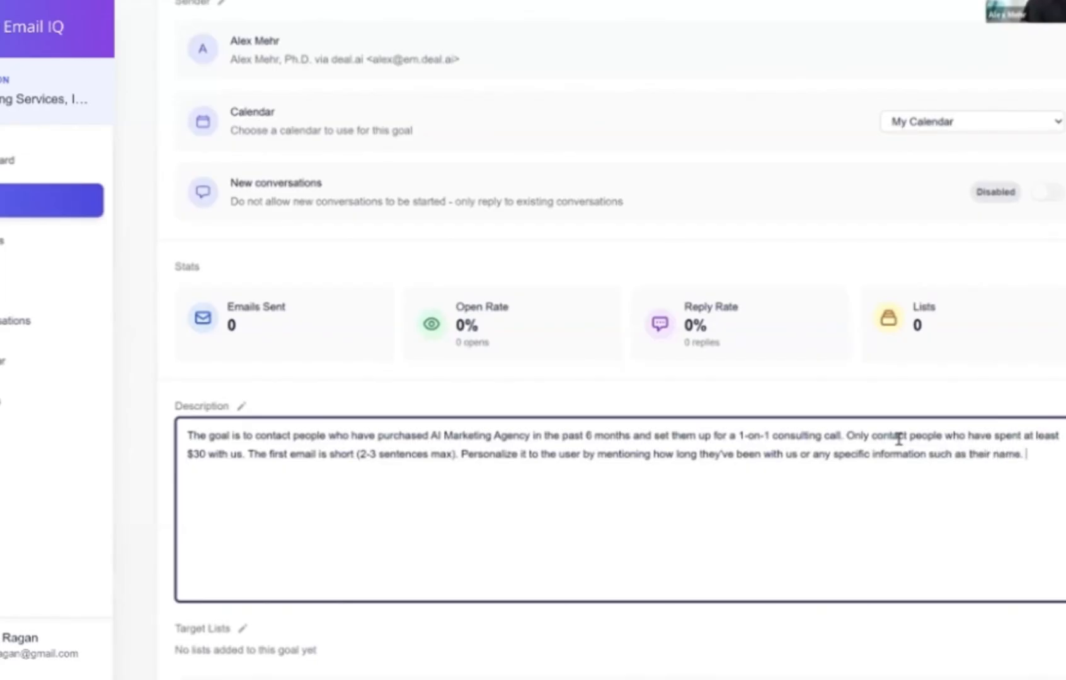
Step: Continue the description with "Use a friendly tone and ask them to reply back if they are interested to learn more about"
type("Use a friendly tone")
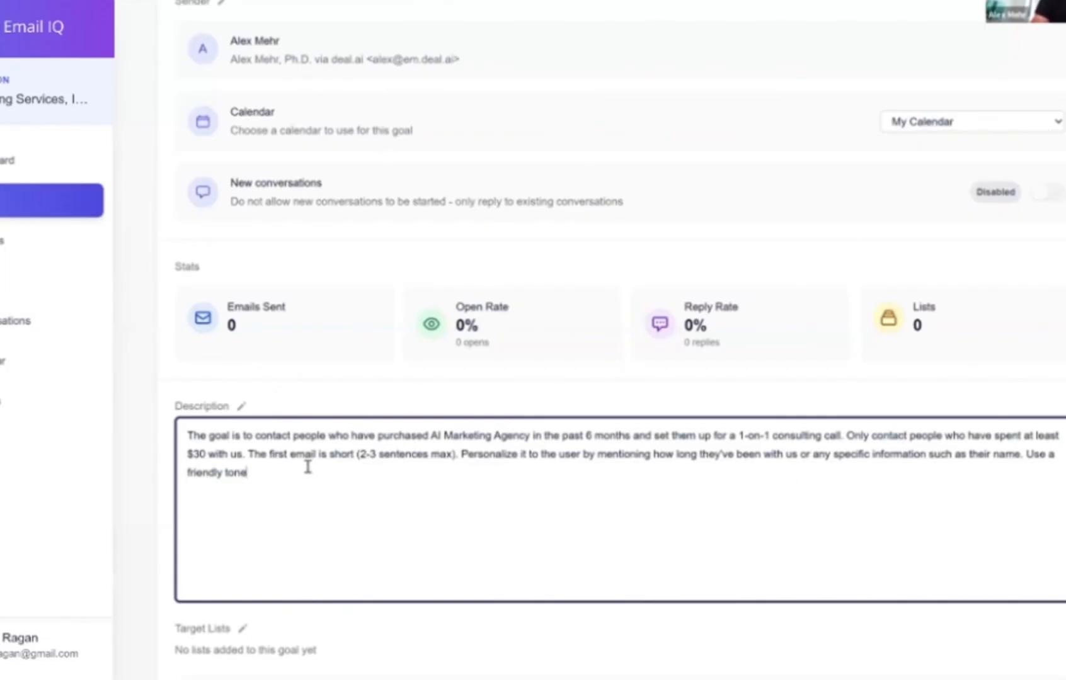
type("If")
key("BackSpace")
type("and ask the")
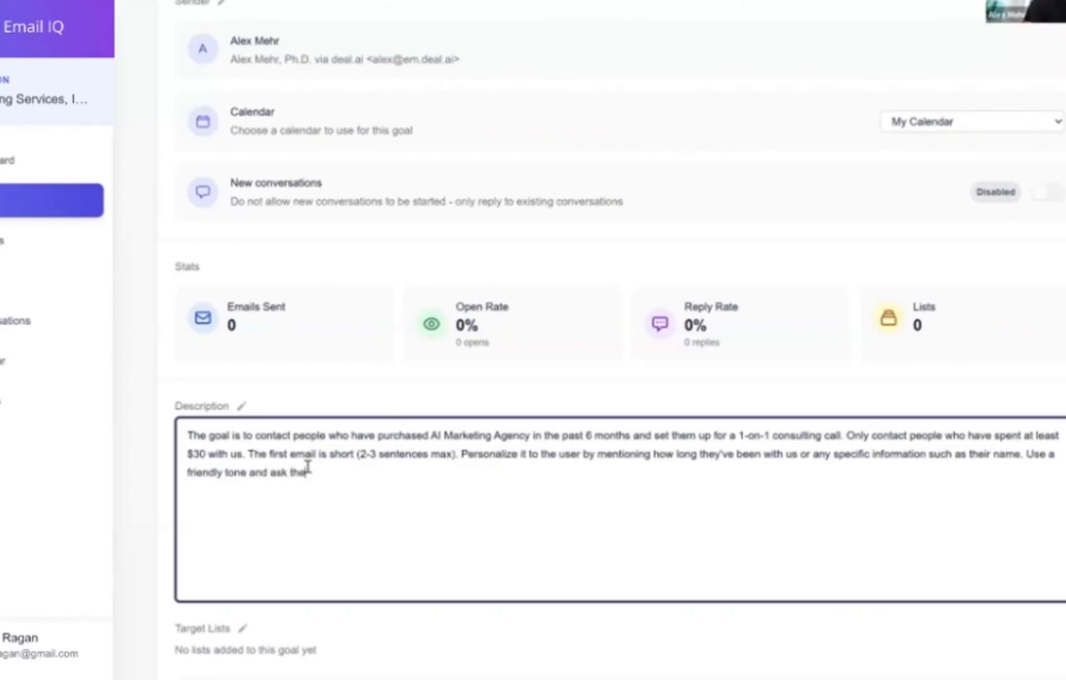
type("m to reply back if ")
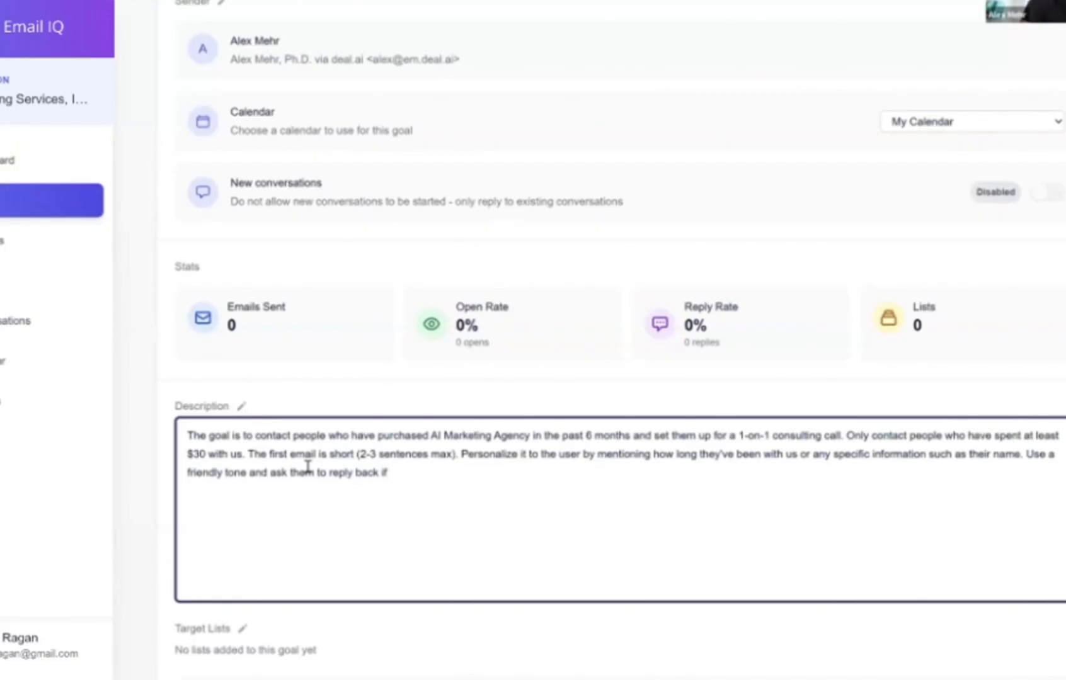
type("they are interest")
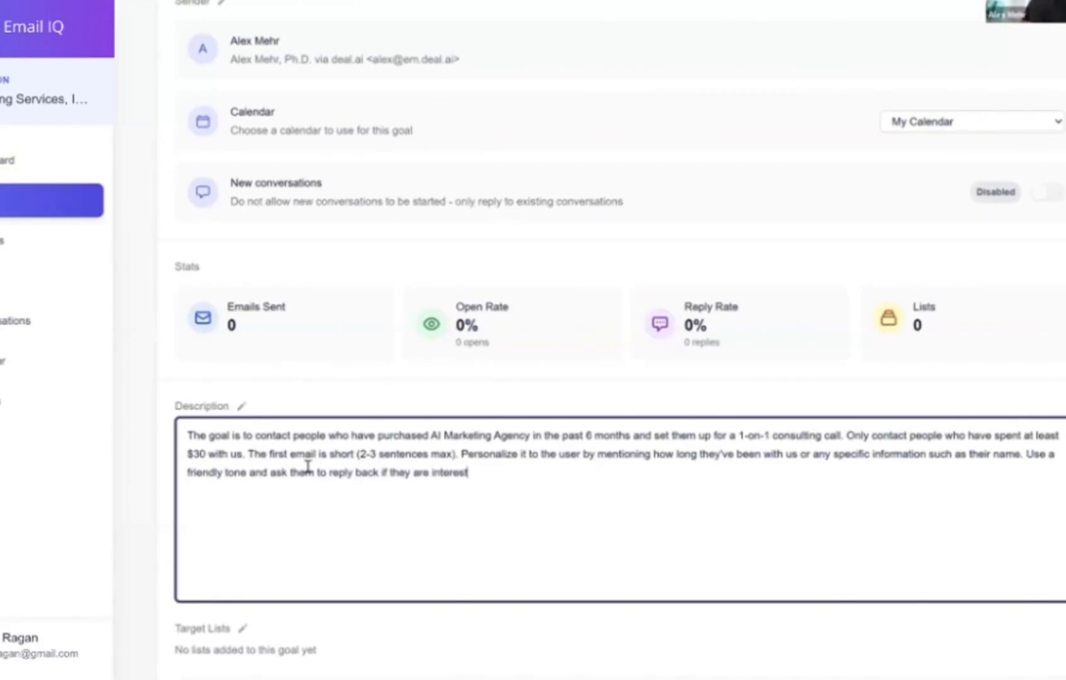
type("ed to learn more abo")
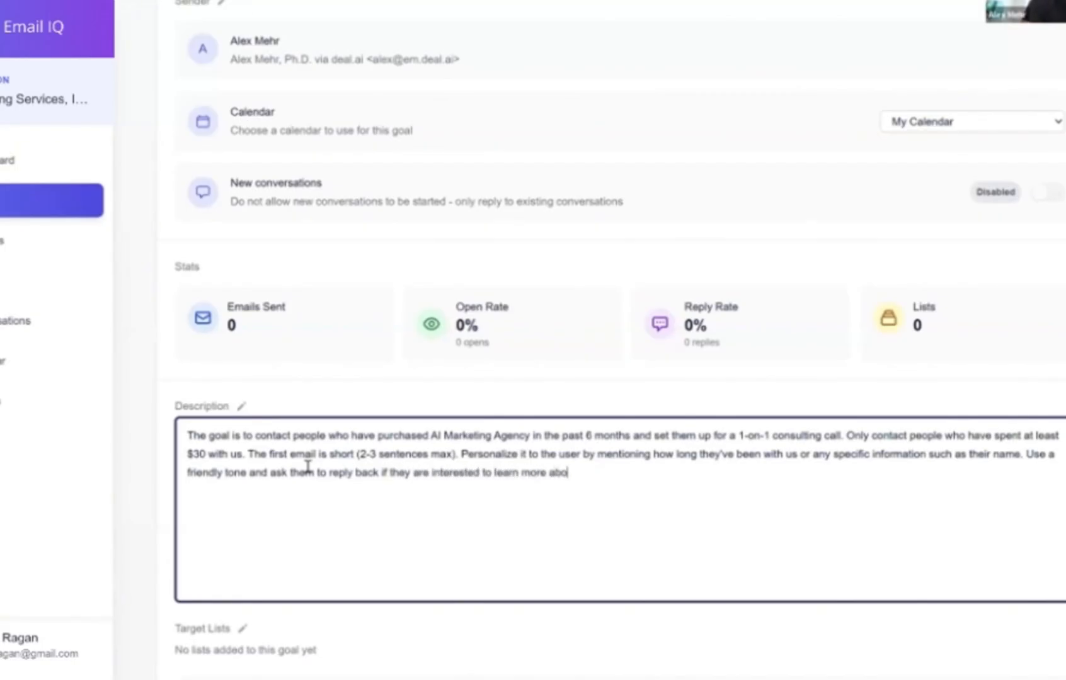
Step: Finish the friendly-tone sentence with "our 1-on-1 consulting services to help them accelerate the growth of their AI Marketing Agency."
type("ut our 1-on-1 consulting servi")
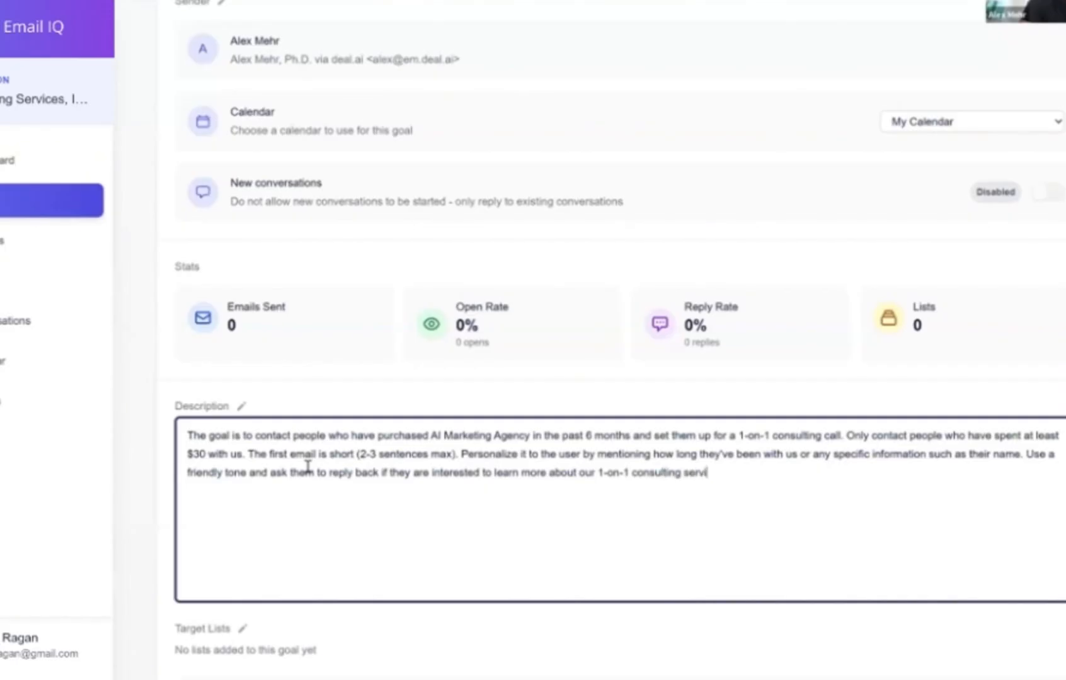
type("ces to help them ")
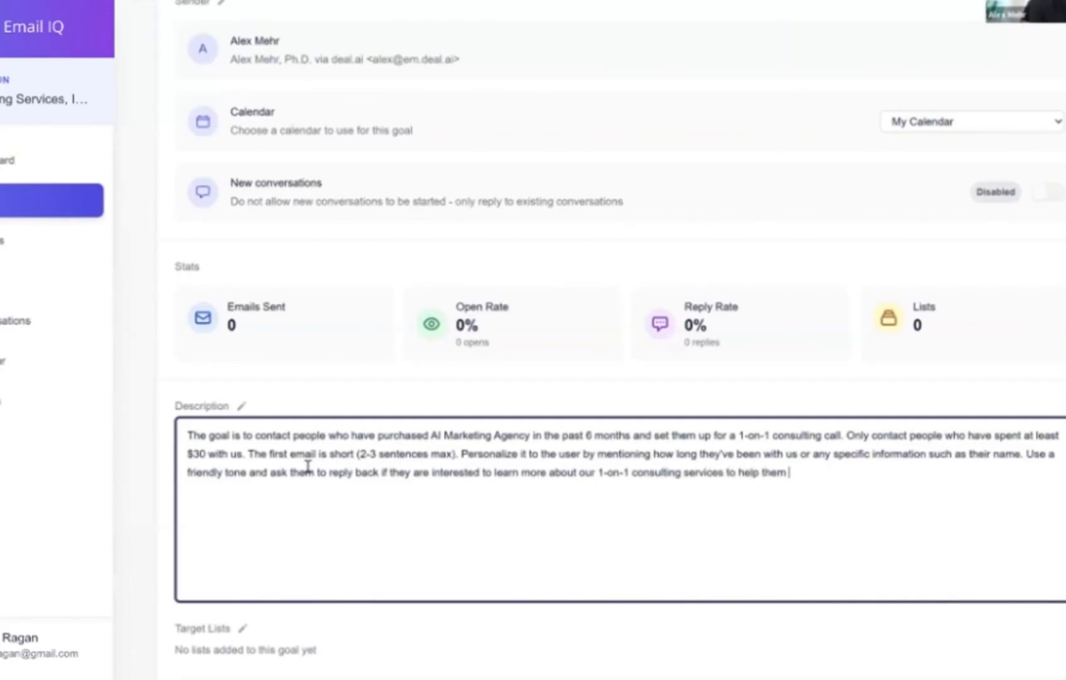
type("accelerate the")
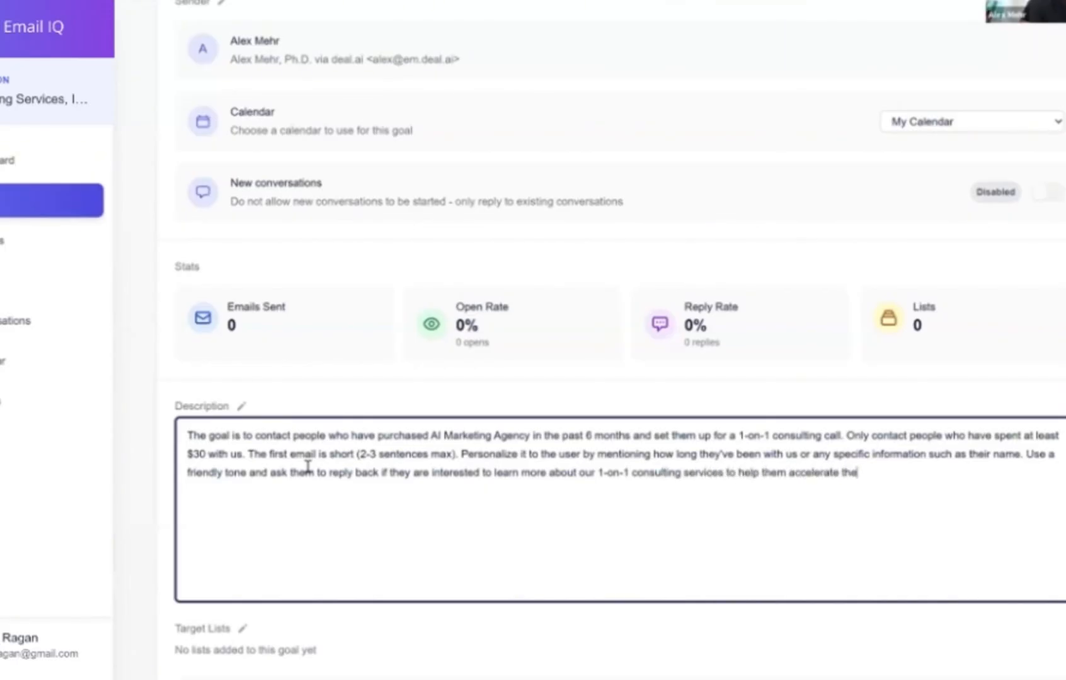
type(" growth of their ")
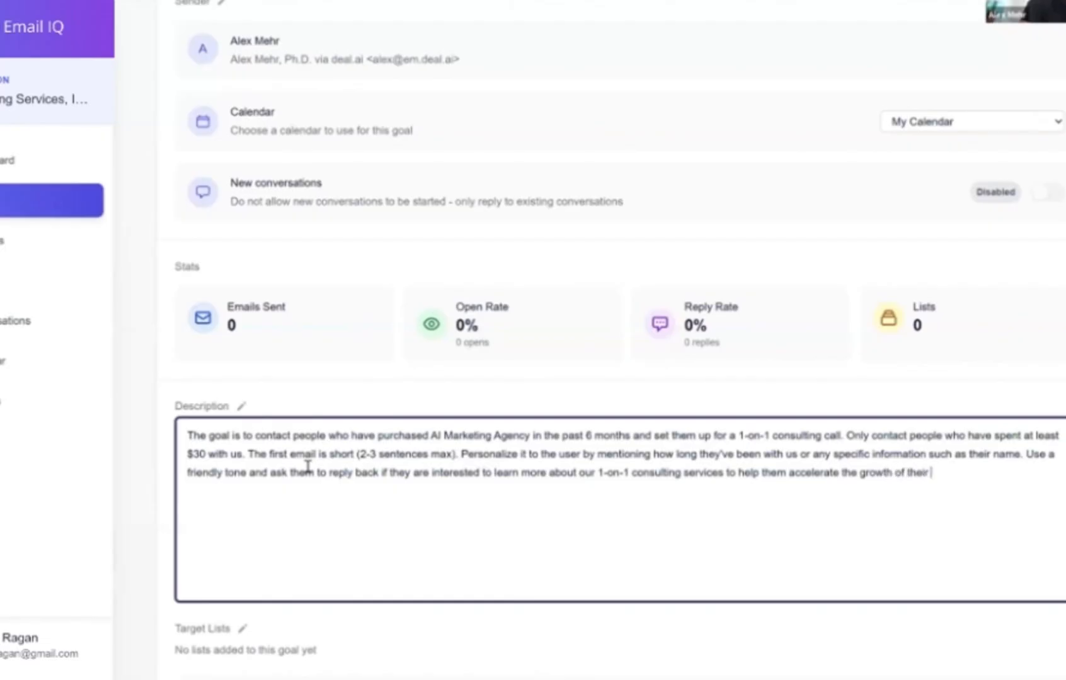
type("AI Marketing A")
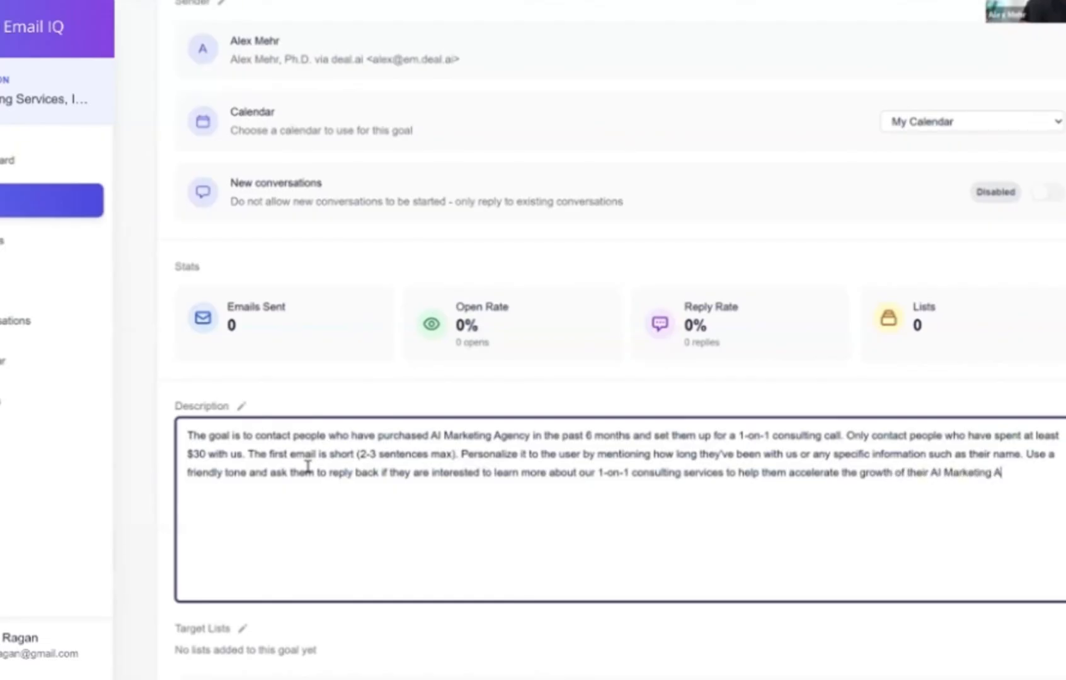
type("gency. If they don't resp")
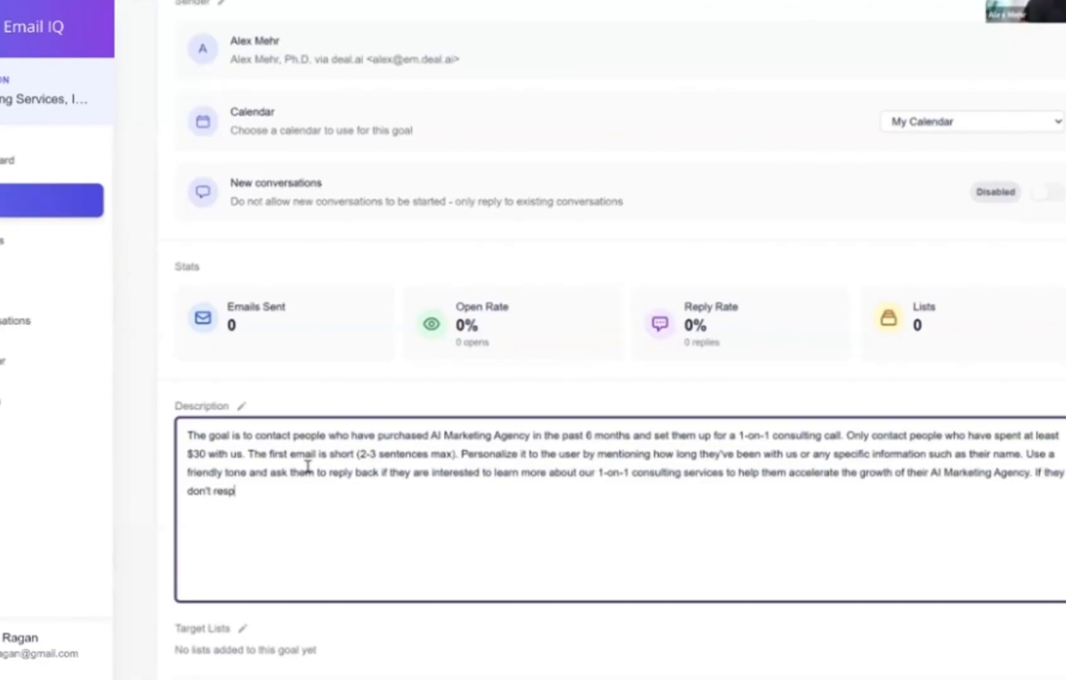
Step: Add the instruction "If they don't respond within 24 hours, send them a friendly reminder email to see if they saw the previous email."
type("ond within 24 hours, ")
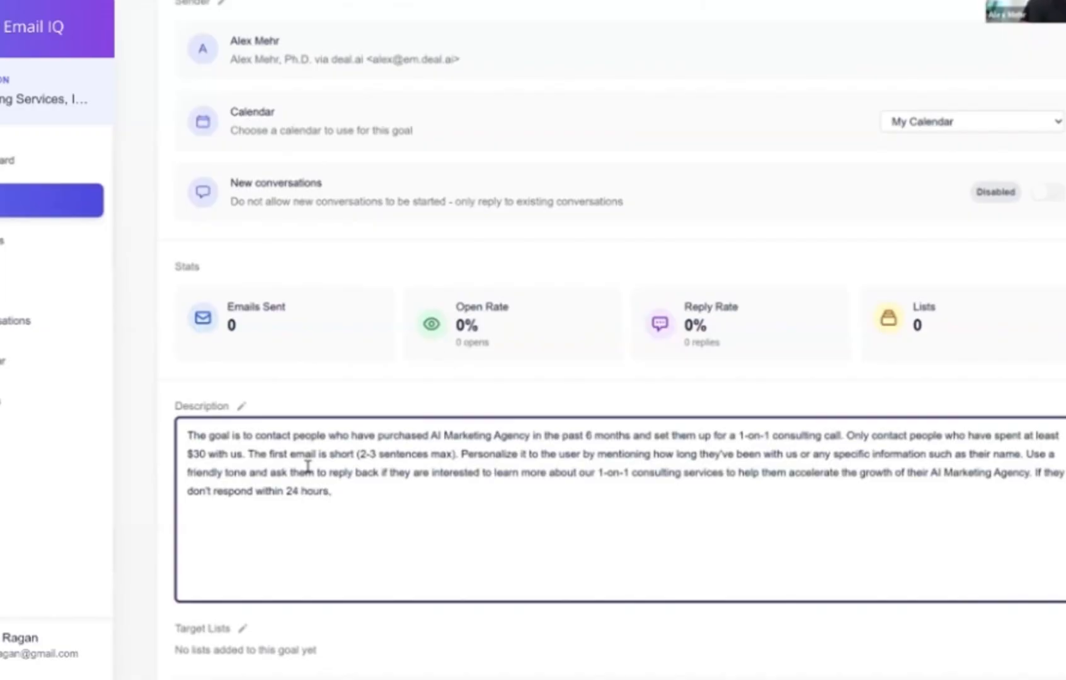
type("send them a friendly re")
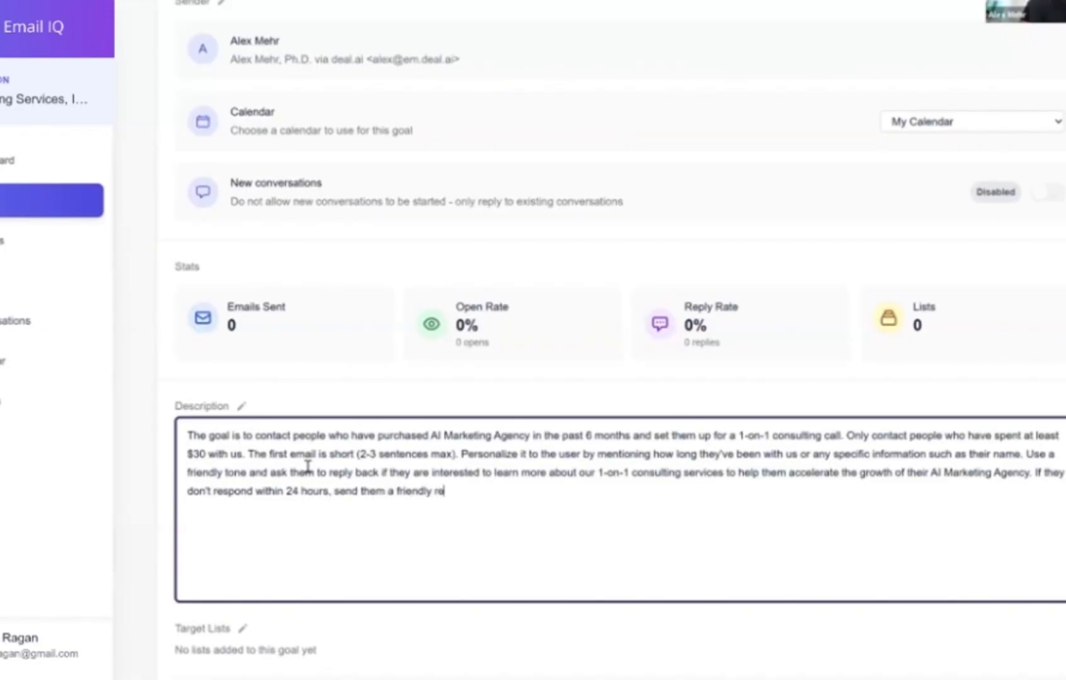
type("minder email to see if they ")
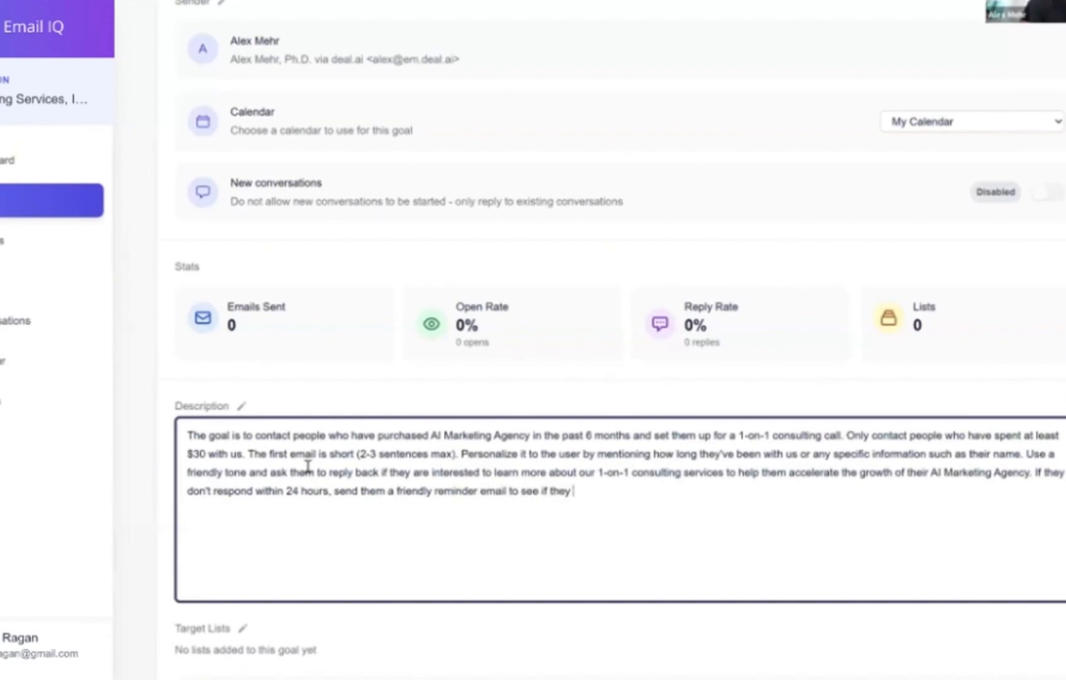
type("saw the previous ")
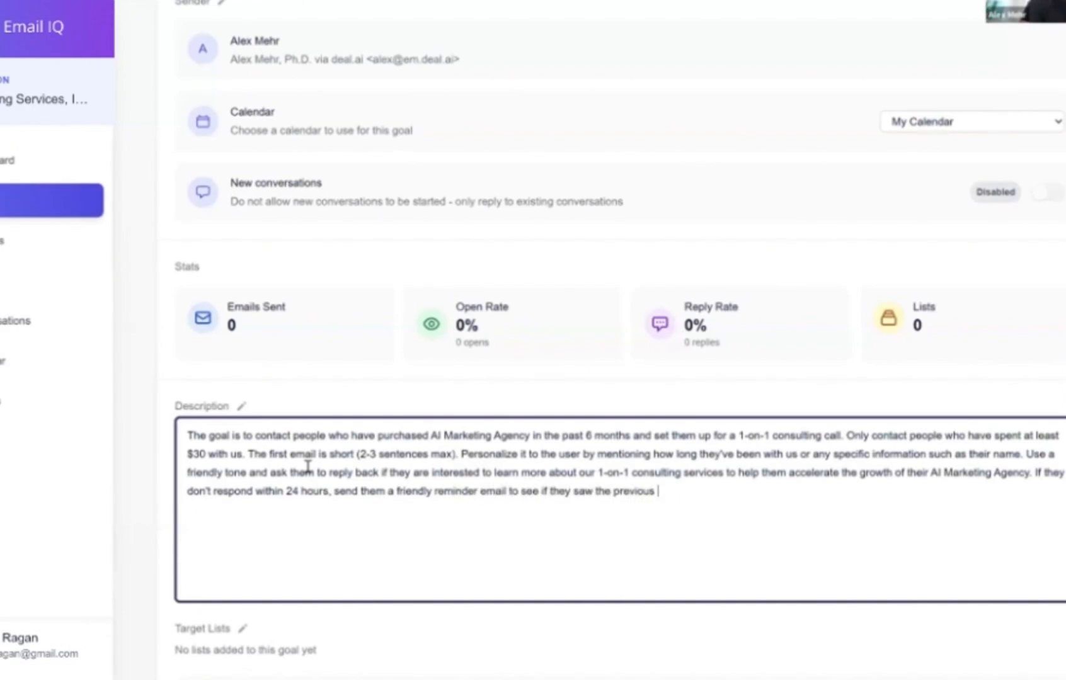
type("email. After 48 ho")
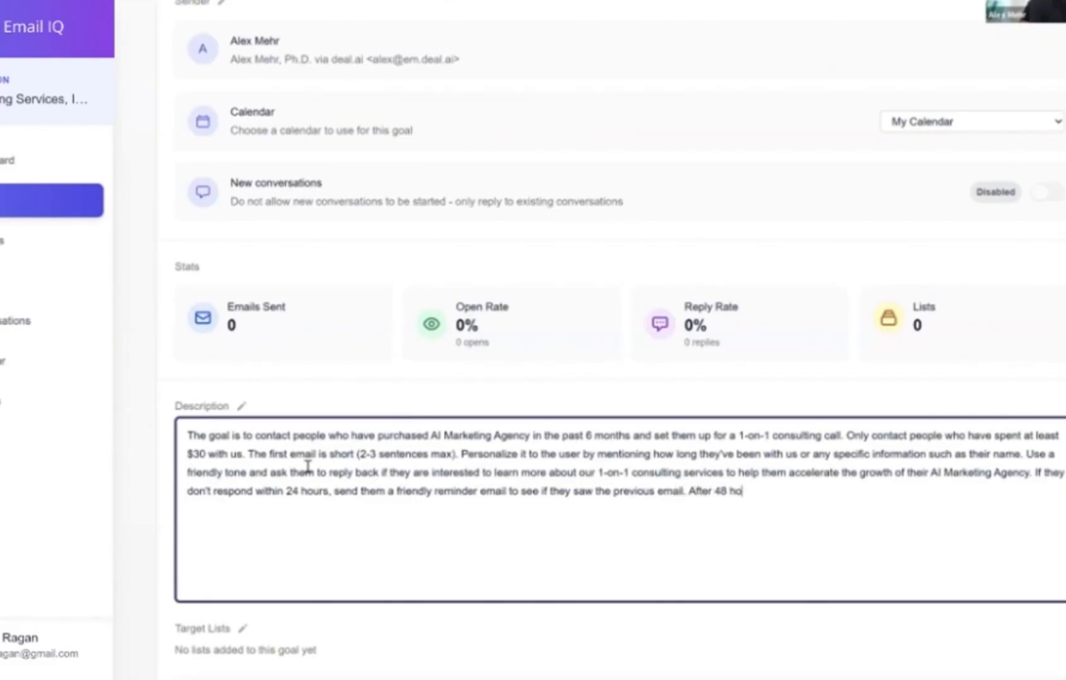
Step: Add the closing rule "After 48 hours, if the user has not responded, close the contact." to the description
type("urs, if the user has no")
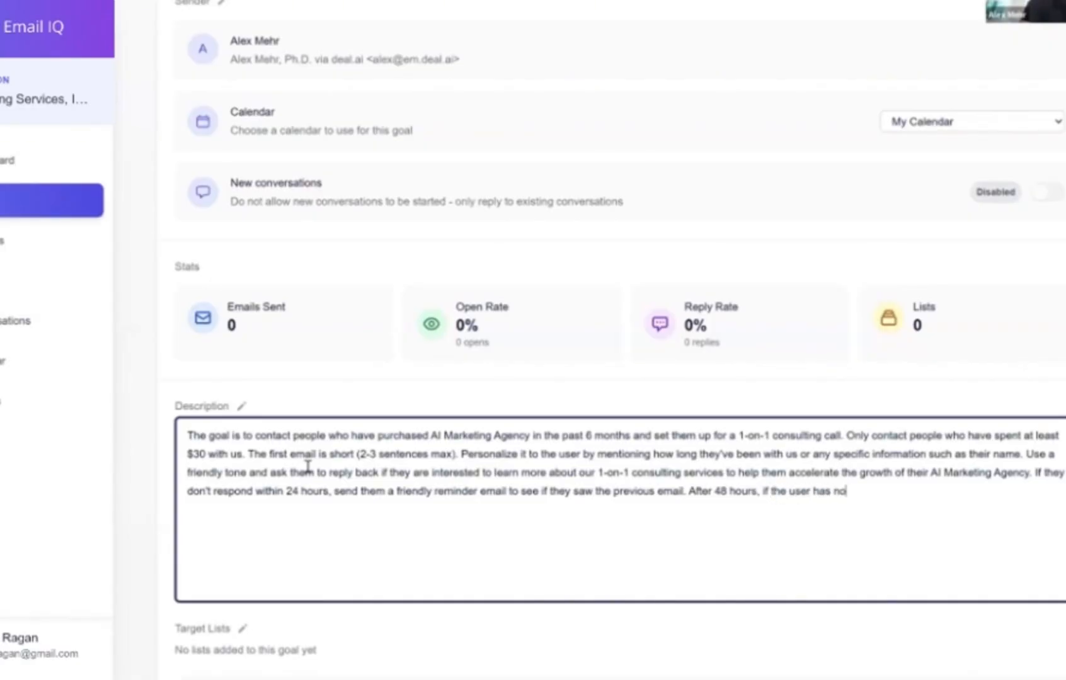
type("t responded, close the")
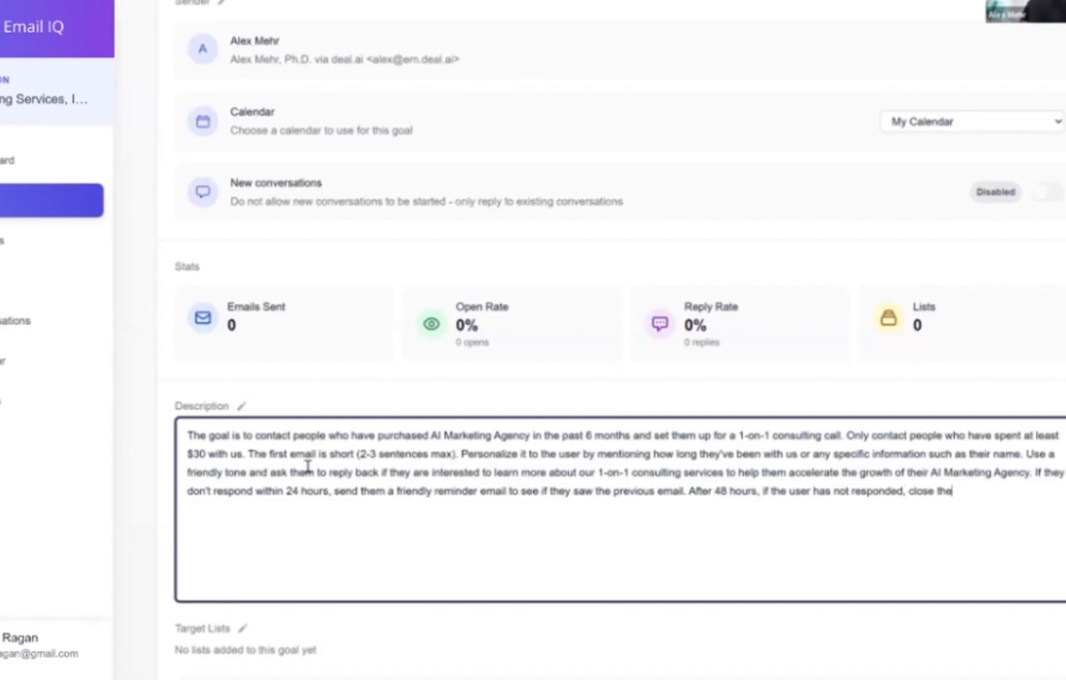
type(" contact.")
Step: Start a new paragraph after a blank line in the description reading "If they are interested, book them with me."
key("Return")
key("Return")
type("If they are i")
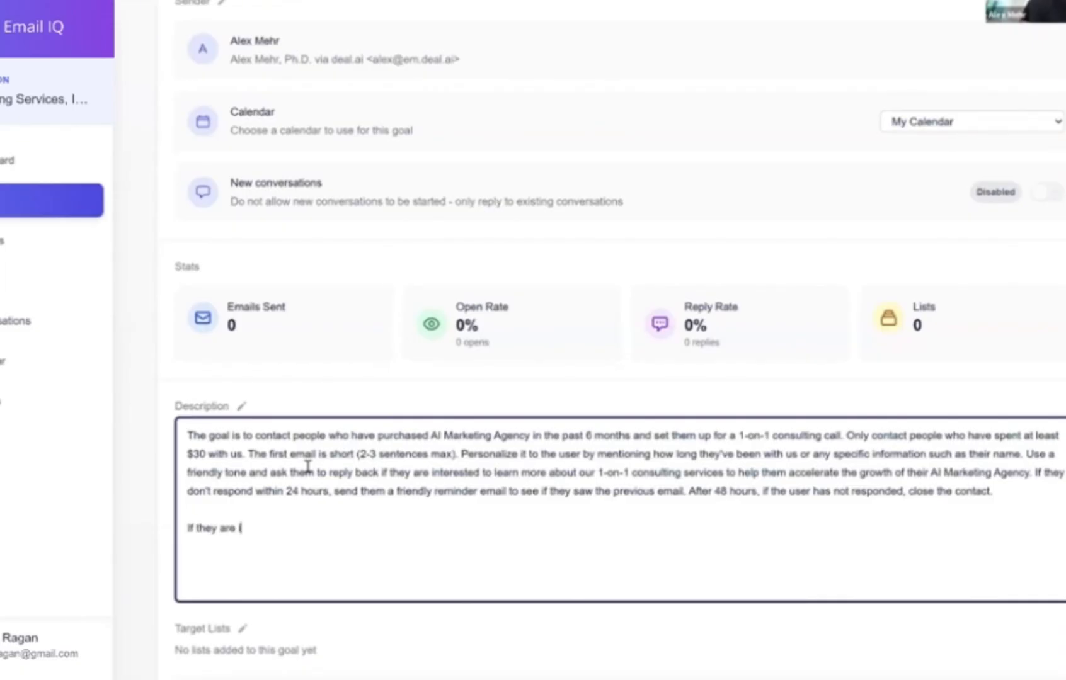
type("nterested,")
type("end ")
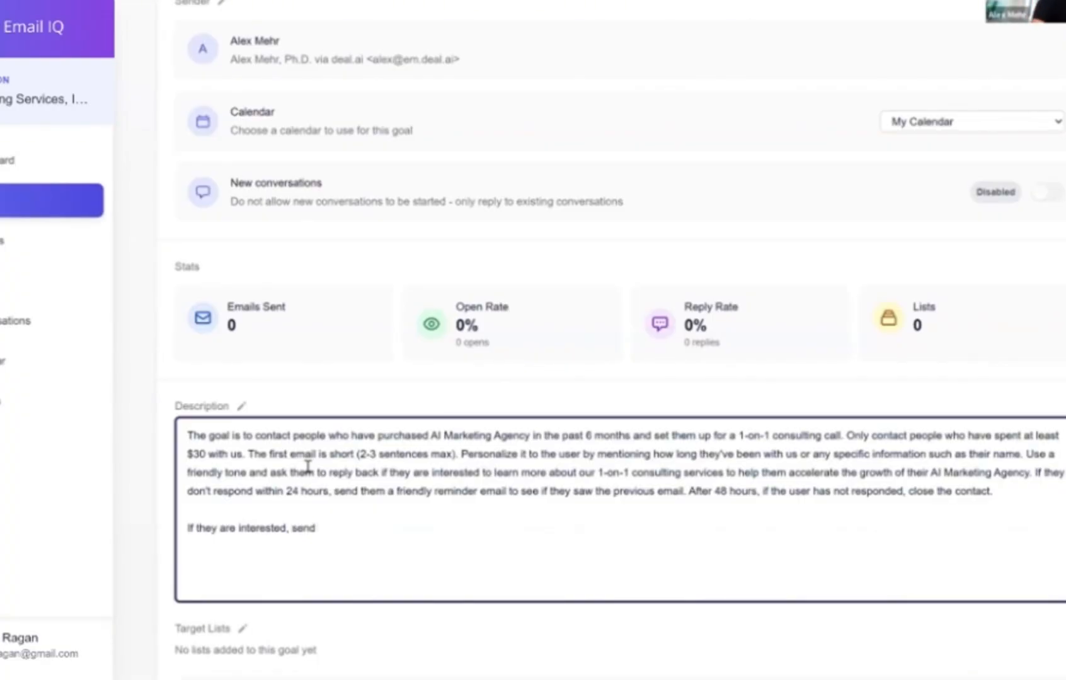
type("them m")
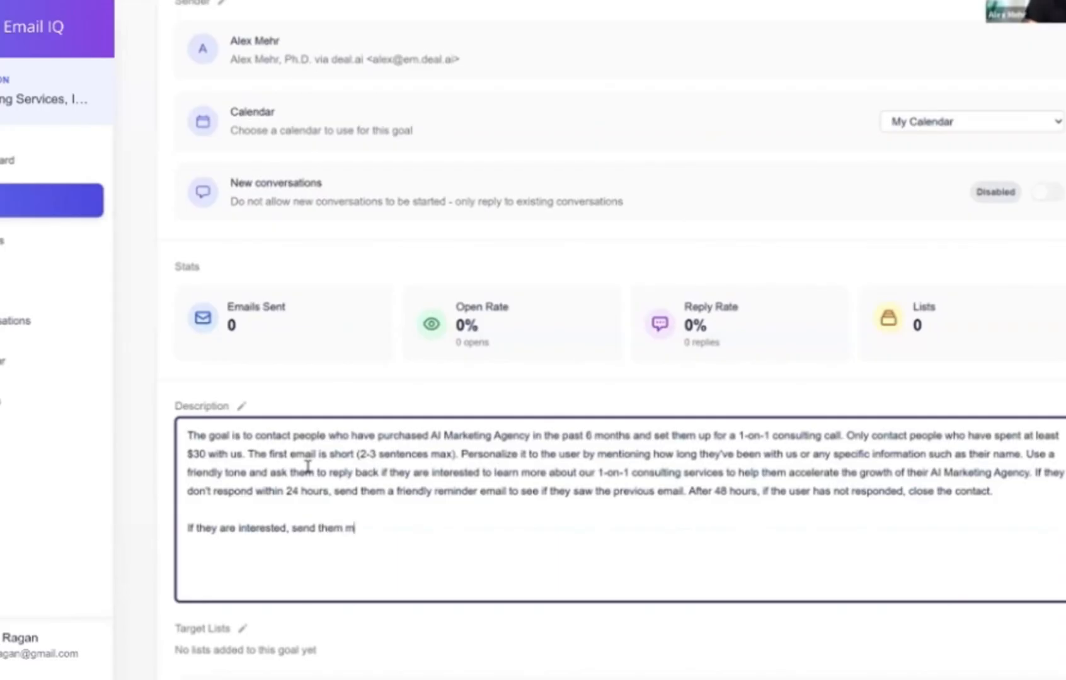
type("y booking")
key("BackSpace")
key("BackSpace")
key("BackSpace")
key("BackSpace")
key("BackSpace")
key("BackSpace")
key("BackSpace")
key("BackSpace")
key("BackSpace")
key("BackSpace")
key("BackSpace")
key("BackSpace")
key("BackSpace")
key("BackSpace")
key("BackSpace")
key("BackSpace")
key("BackSpace")
type("book them with me.")
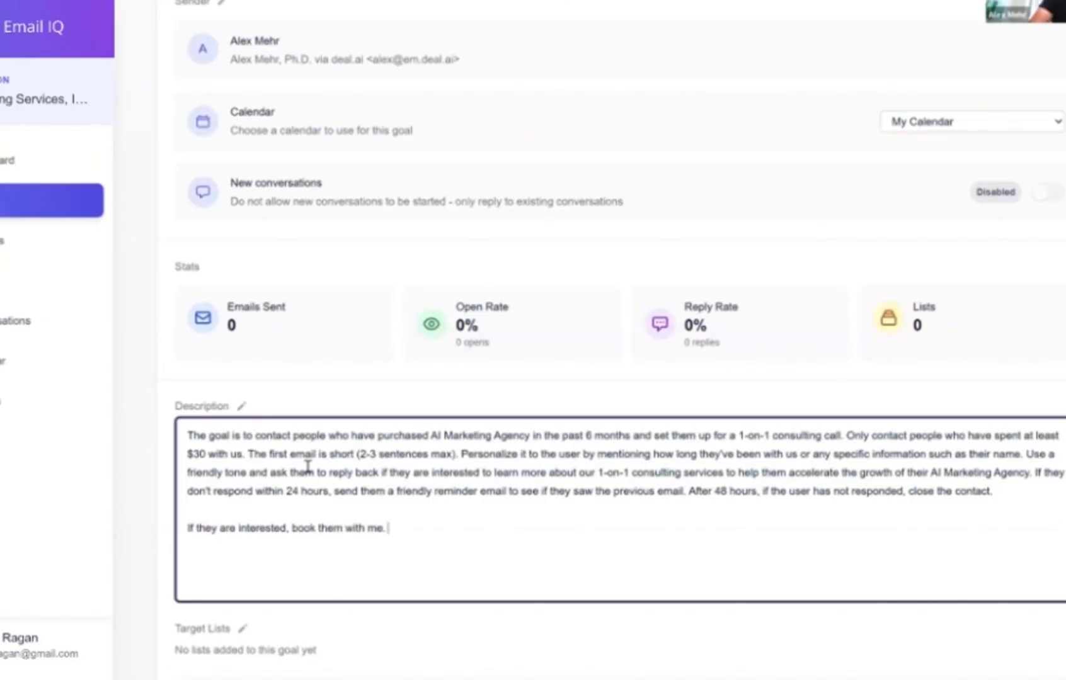
Step: Insert "suggest a few times and" before "book them with me" in the description's second paragraph
key("Left")
key("Left")
key("Left")
key("Left")
key("Left")
key("Left")
key("Left")
key("Left")
key("Left")
key("Left")
key("Left")
key("Left")
key("Left")
key("Left")
key("Left")
key("Left")
key("Left")
key("Left")
type("suggest a ")
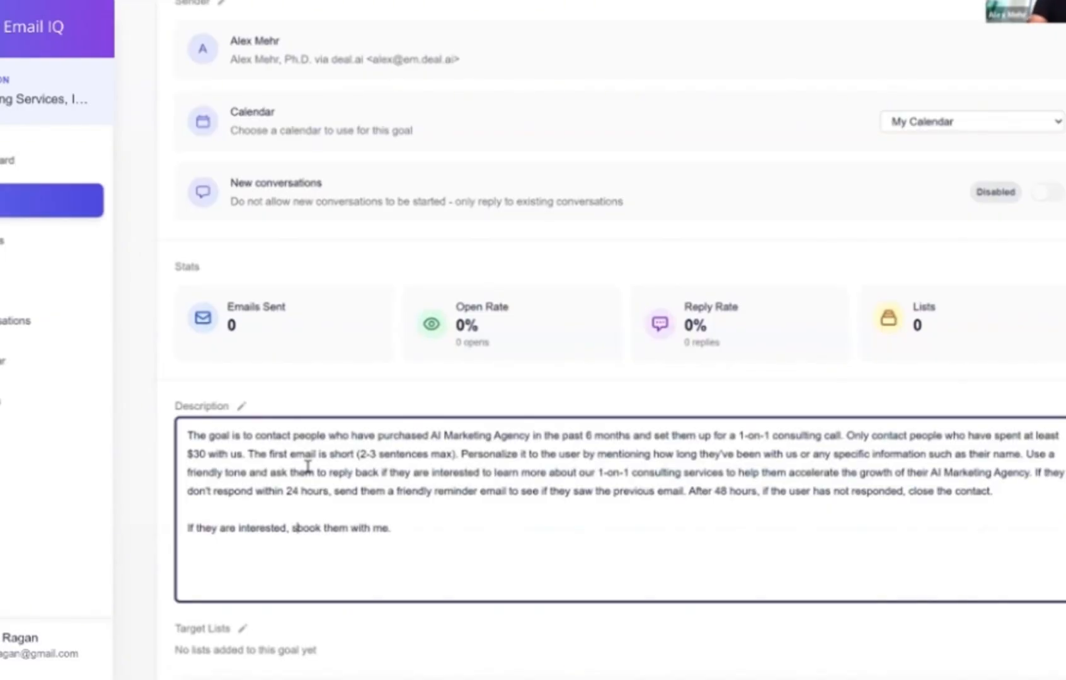
type("few times and")
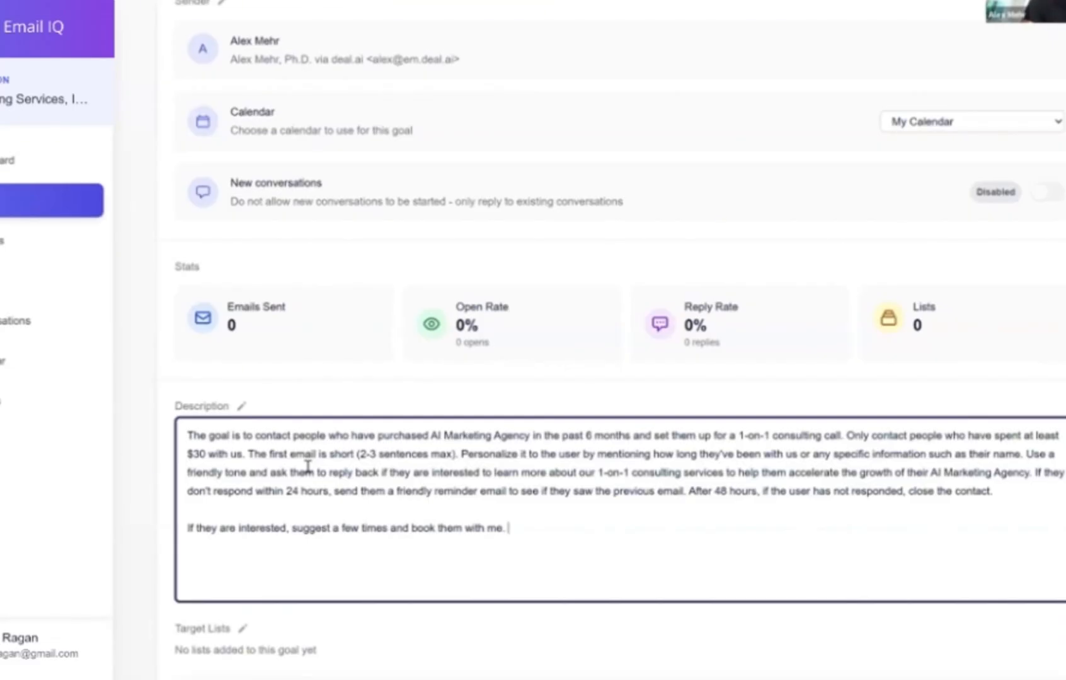
Step: Extend the booking paragraph with "If they don't book within 48 hours, send them another nudge. Close after 7 days."
type("If t")
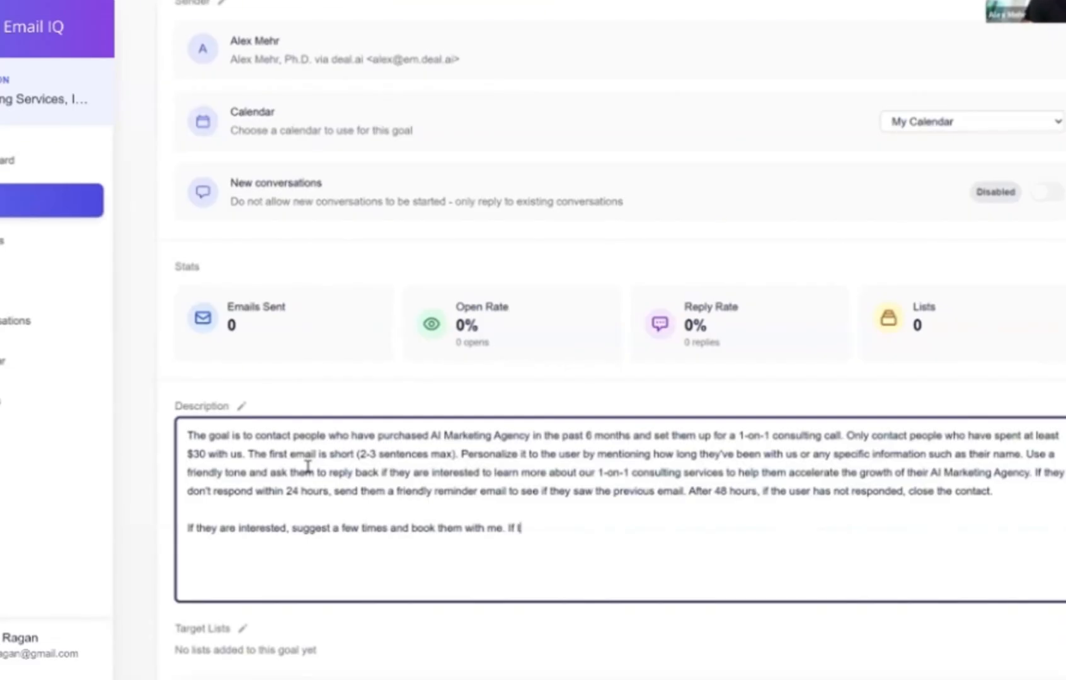
type("hey don't book within 48 hours,")
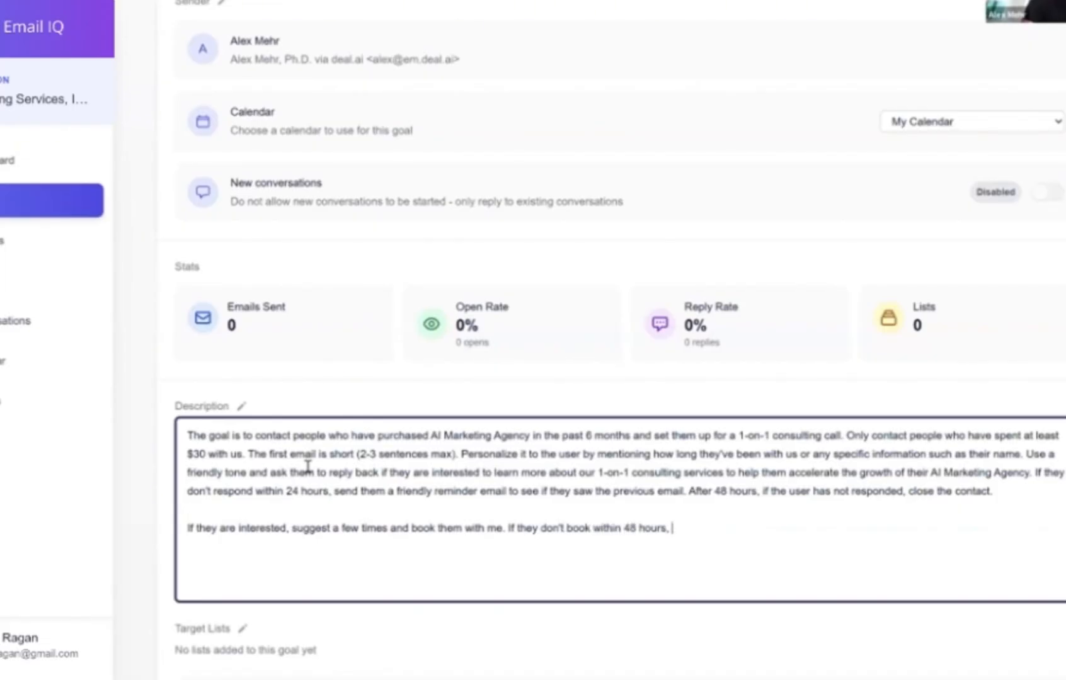
type(" send them anoth")
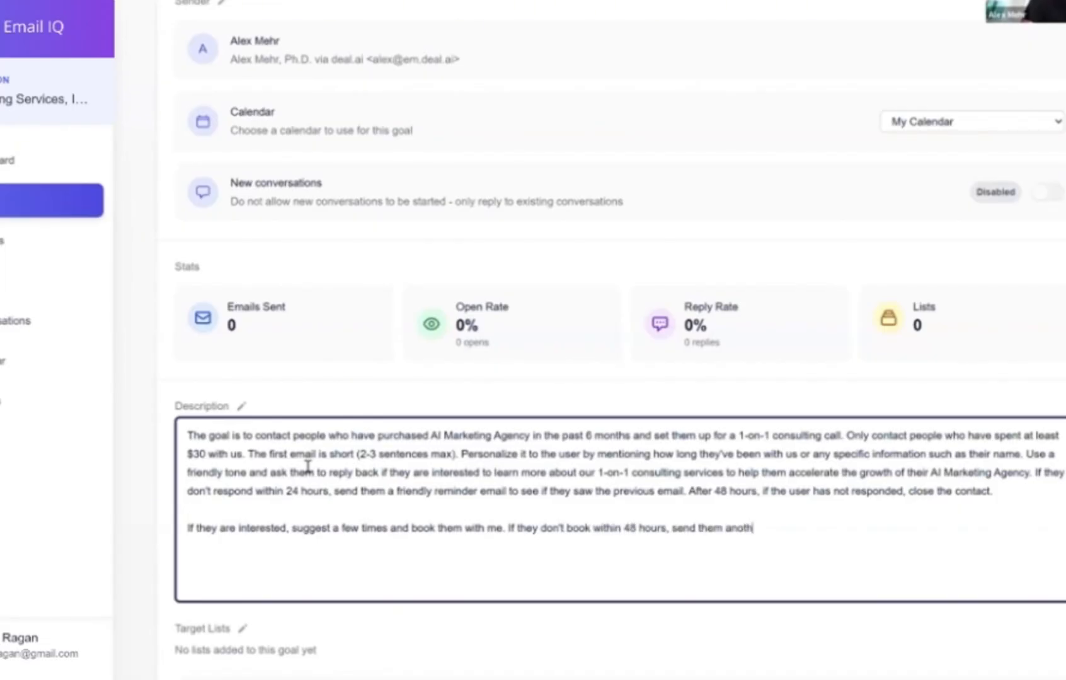
type("er nudge. Close af")
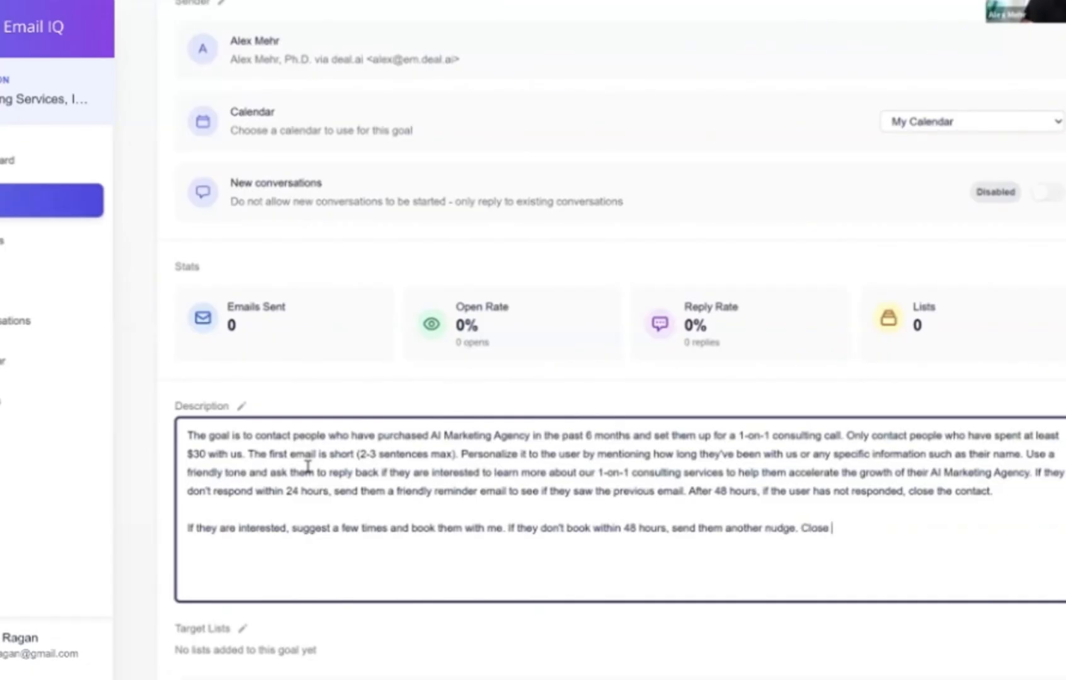
type("ter 7 days.")
Step: Add paragraphs directing customer support questions to the support e-mail and stating "In the first email, use intrigue to maximize reply rate."
key("Return")
key("Return")
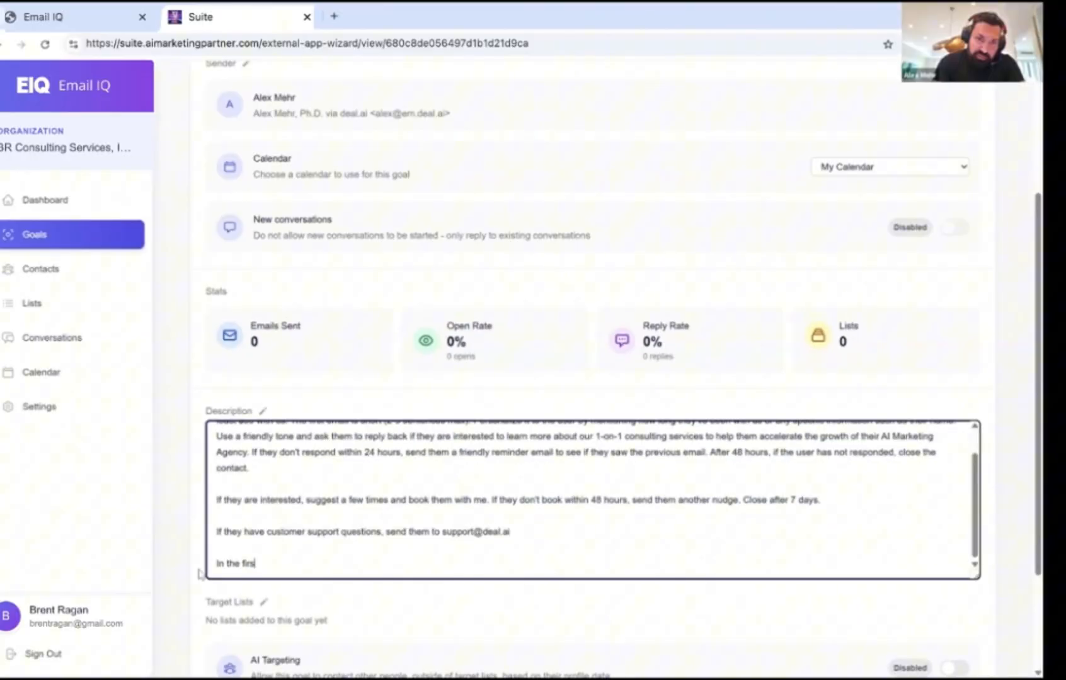
type("t email, use intrig")
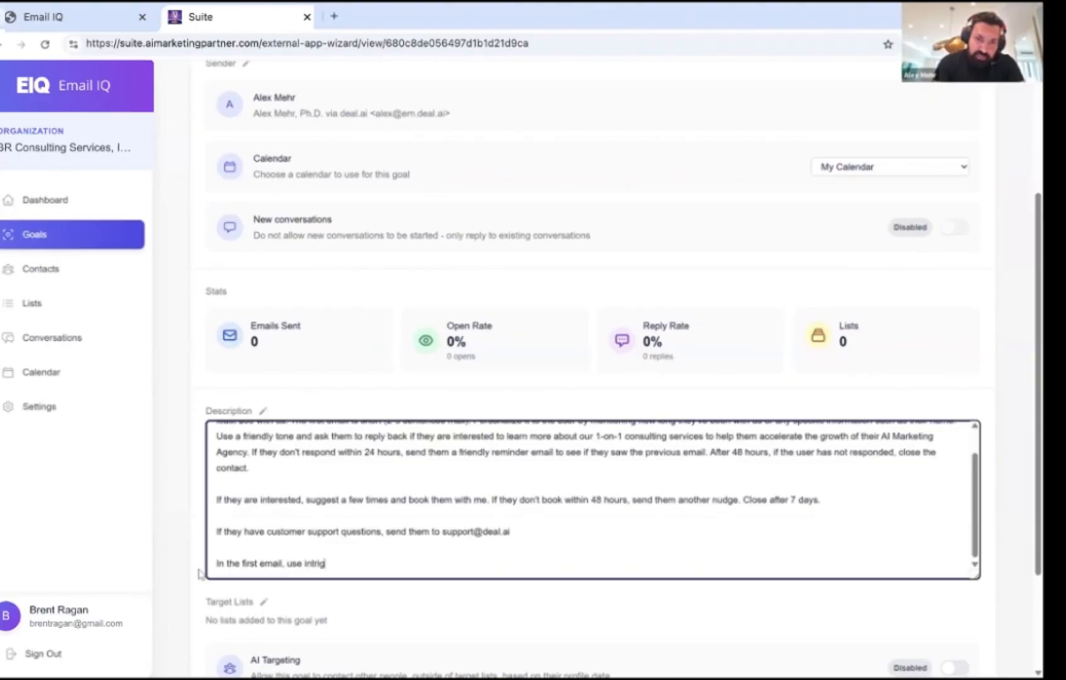
type("ue to maximize ")
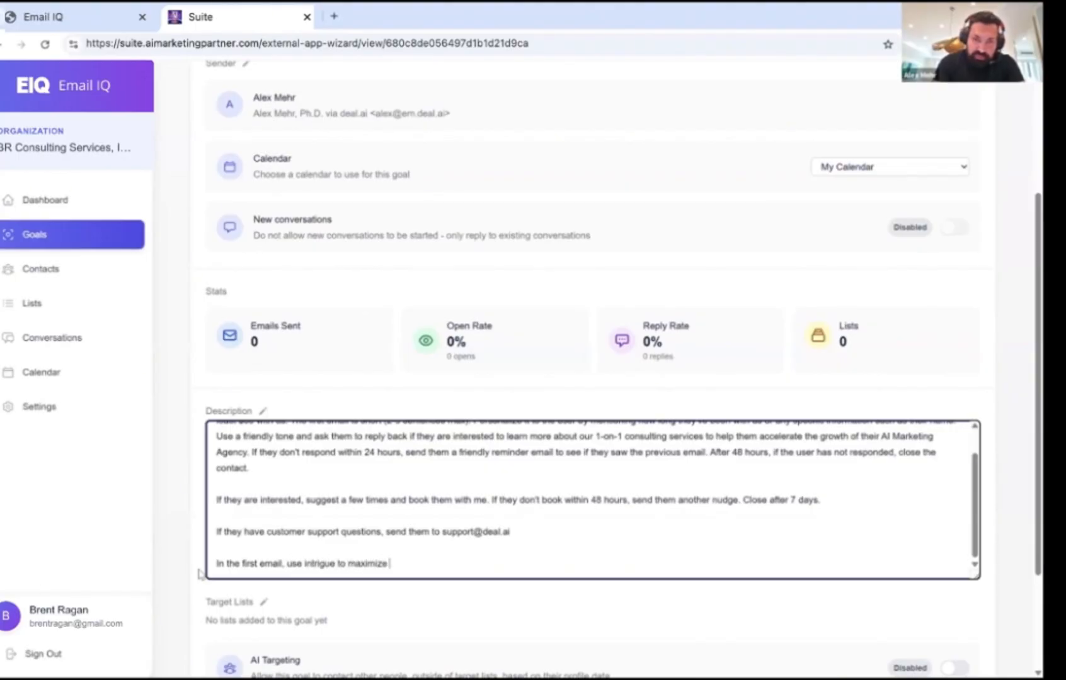
type("reply rate.")
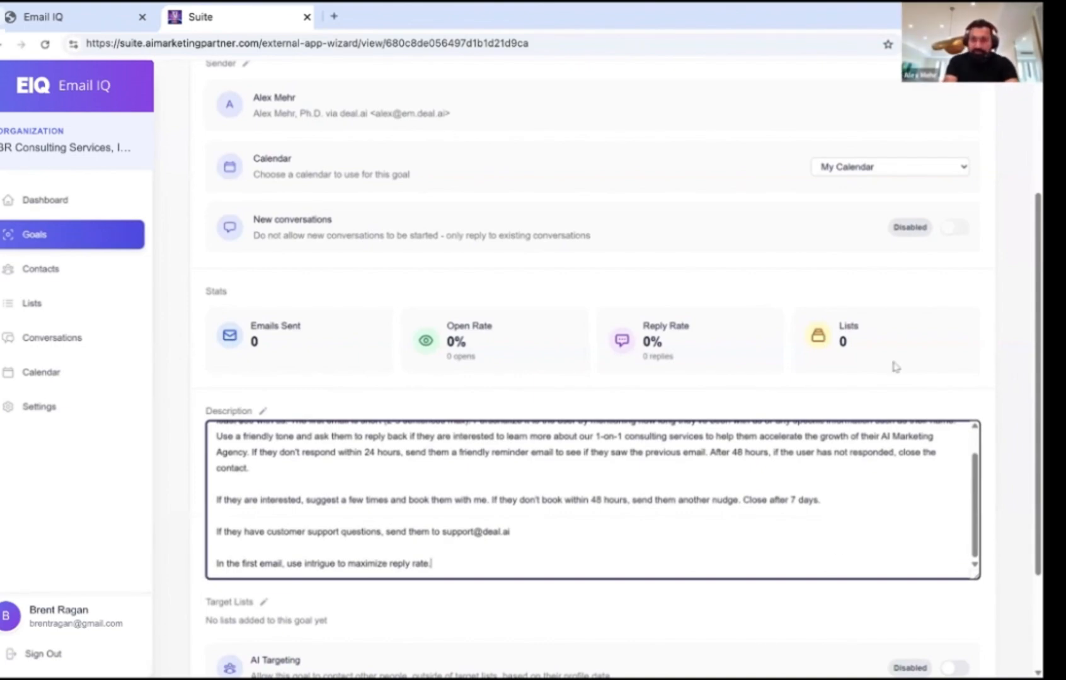
Step: Save the finished description and enable AI Targeting so the goal can contact people outside target lists
scroll(495, 555, "down", 1)
left_click(495, 554)
scroll(495, 555, "down", 1)
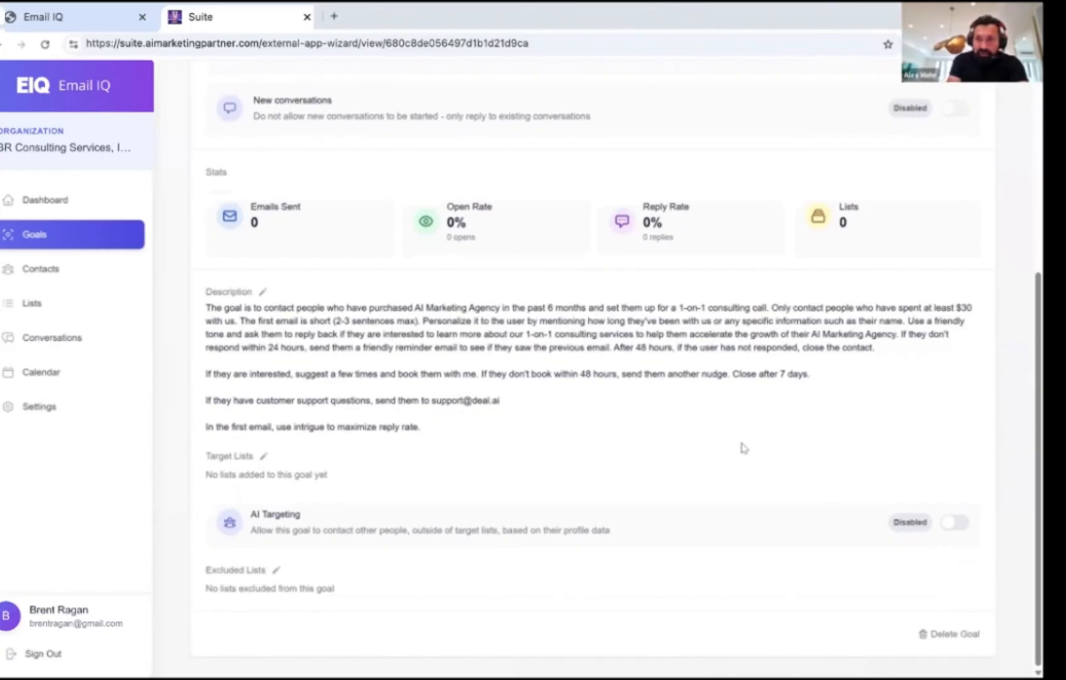
left_click(964, 531)
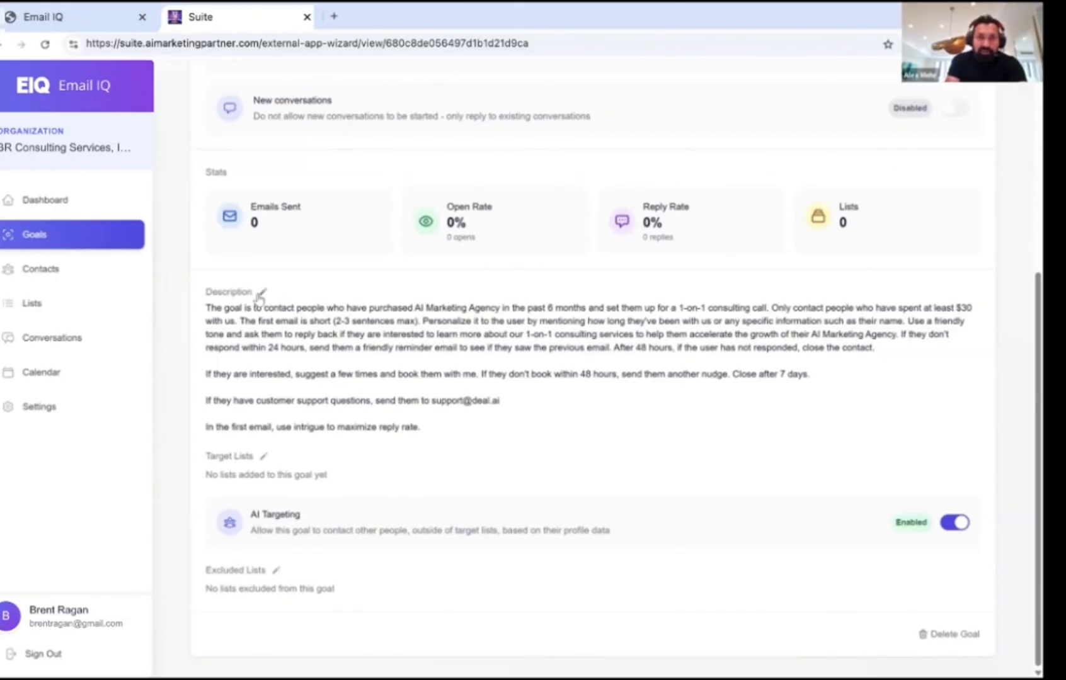
Step: Insert "(aka AIMA)" after "AI Marketing Agency" in the description's first sentence and save the change
left_click(261, 292)
left_click(511, 318)
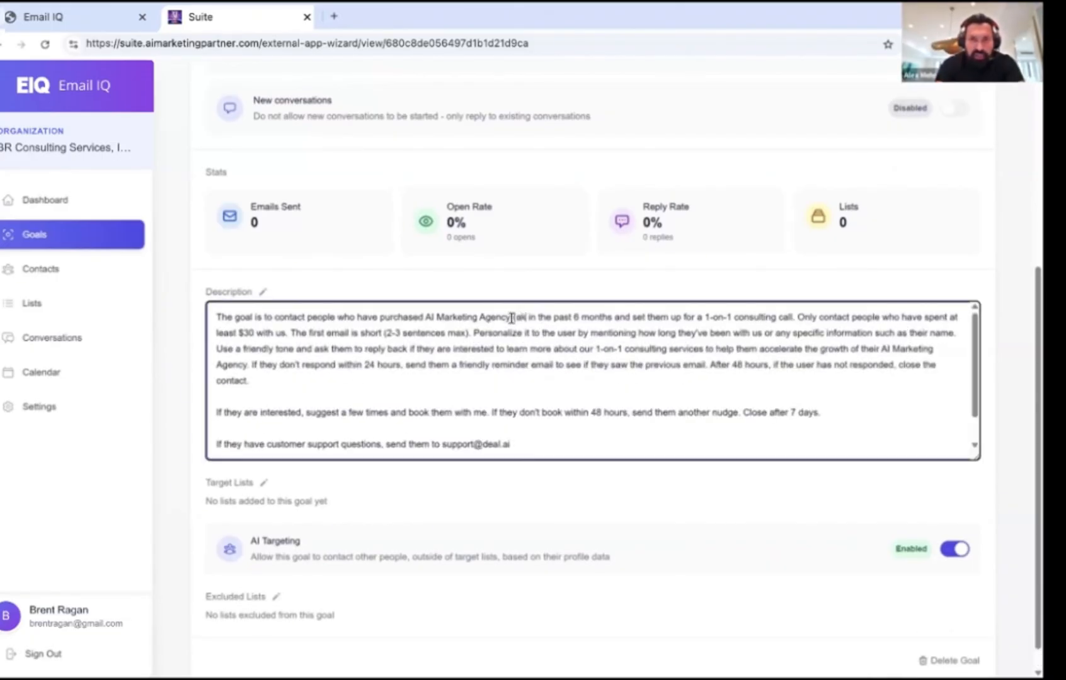
type("(aka AIMA)")
left_click(512, 318)
type("(")
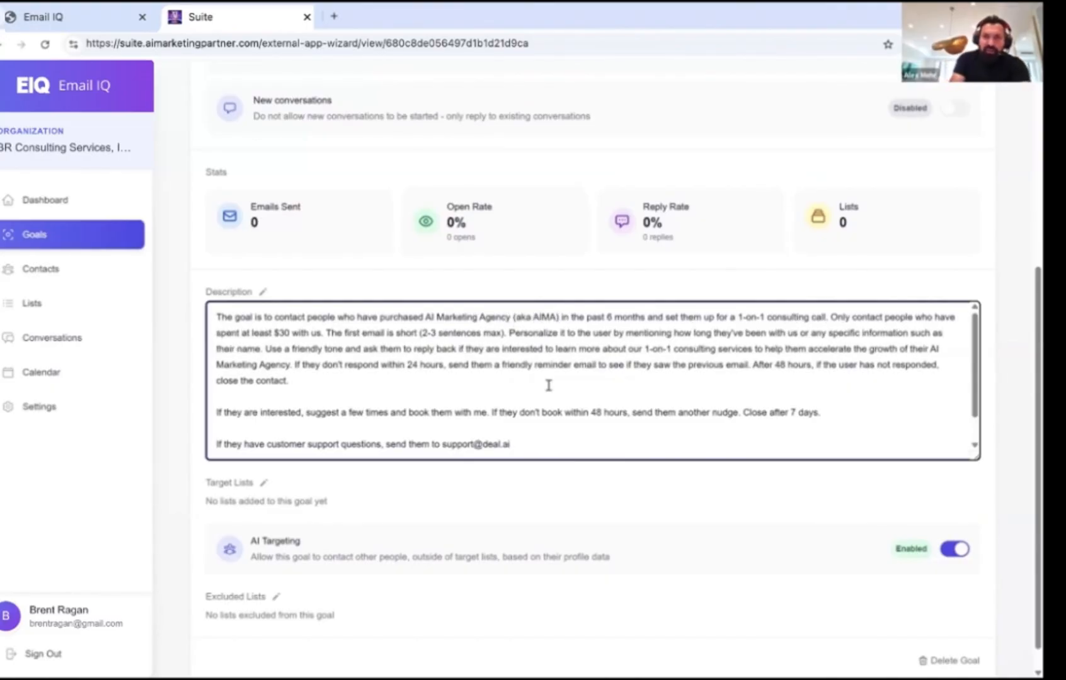
left_click(580, 275)
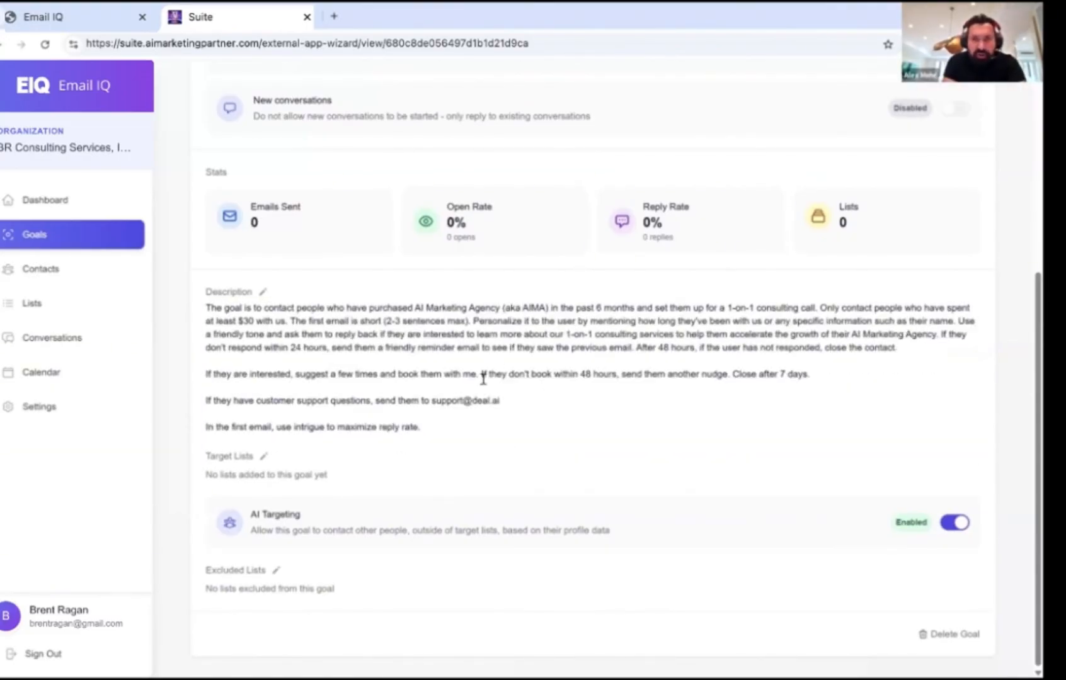
Step: Activate the Smart Goal and allow it to start new conversations
scroll(483, 376, "up", 3)
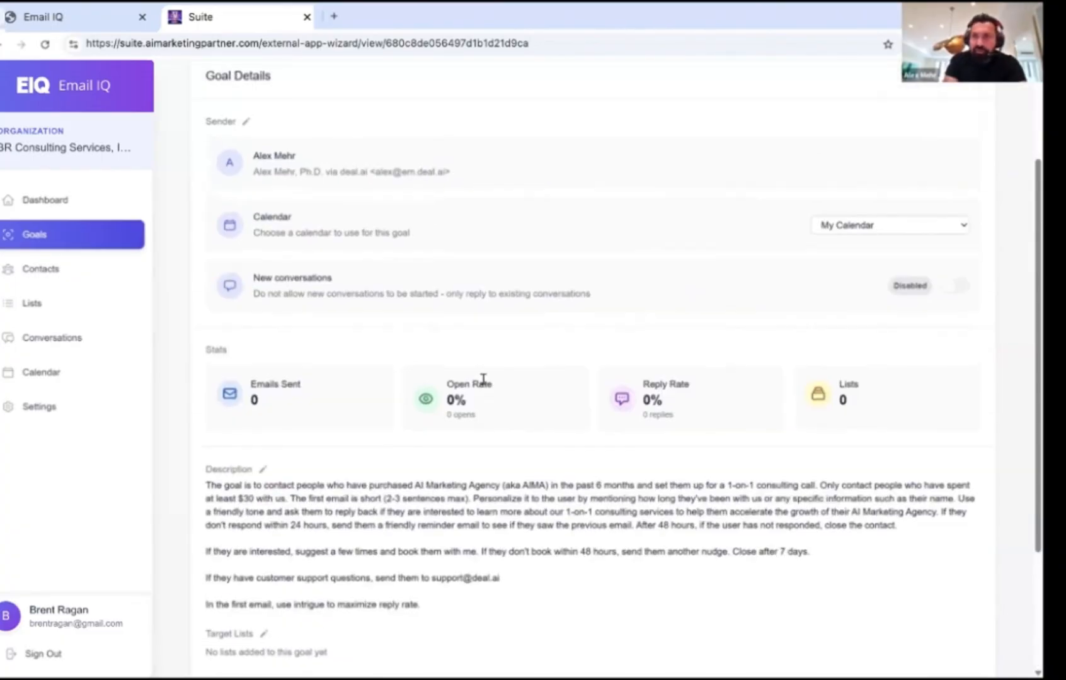
scroll(913, 217, "up", 2)
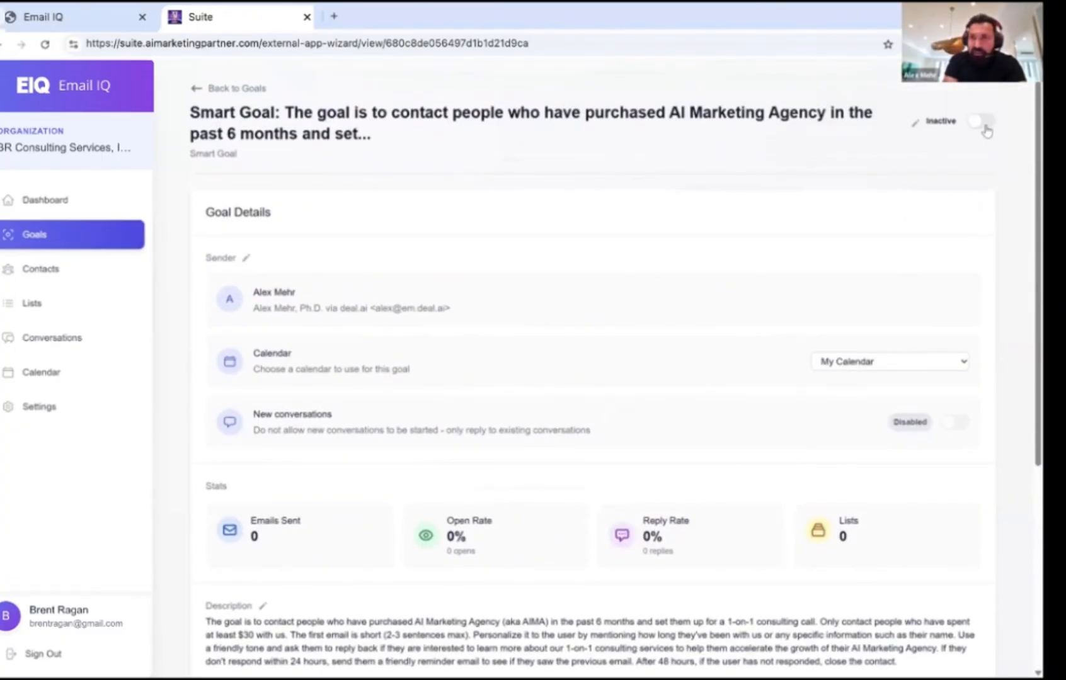
left_click(981, 121)
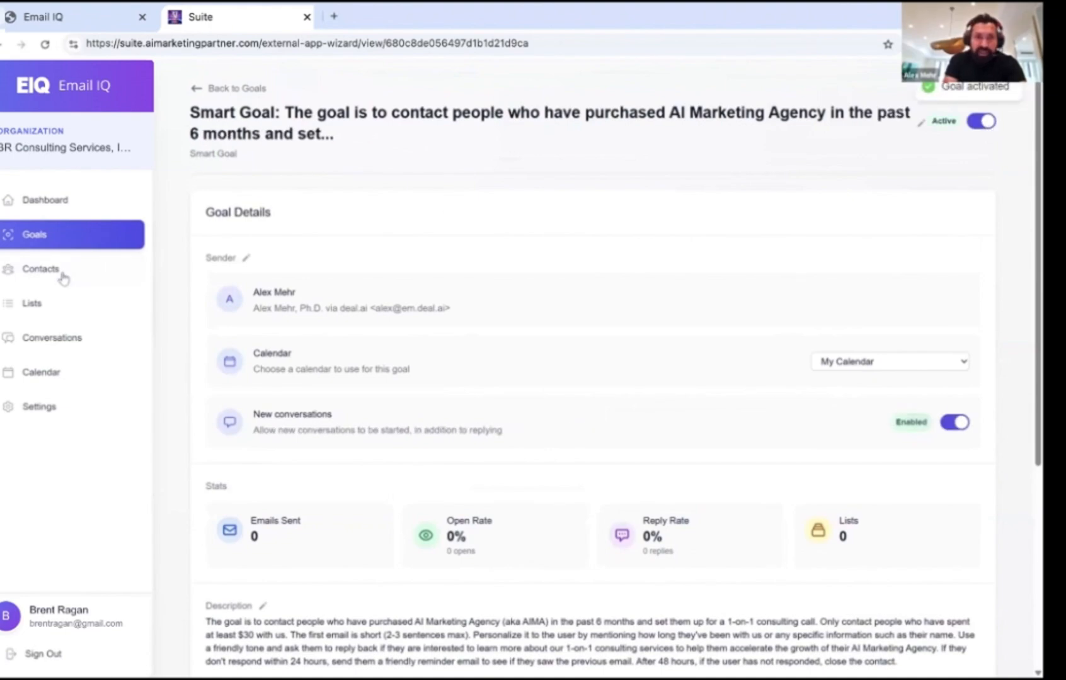
Step: Reopen the new Smart Goal from the goals list and rename it "AIMA Purchasers ->" plus the calendar owner's first name and "Calendar"
left_click(52, 235)
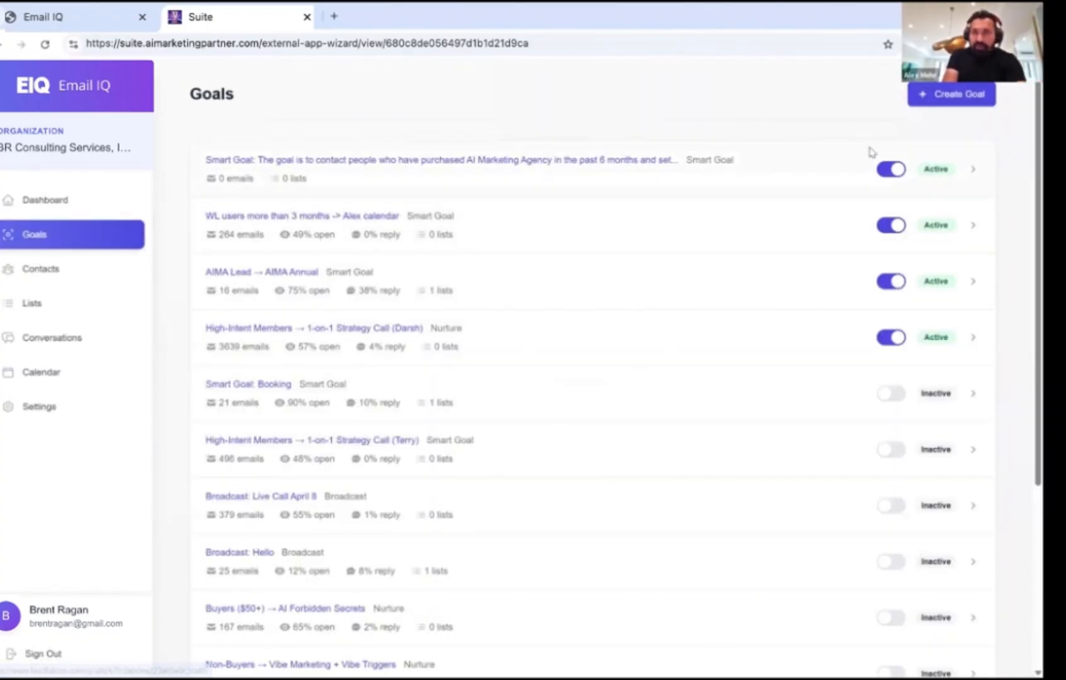
left_click(585, 162)
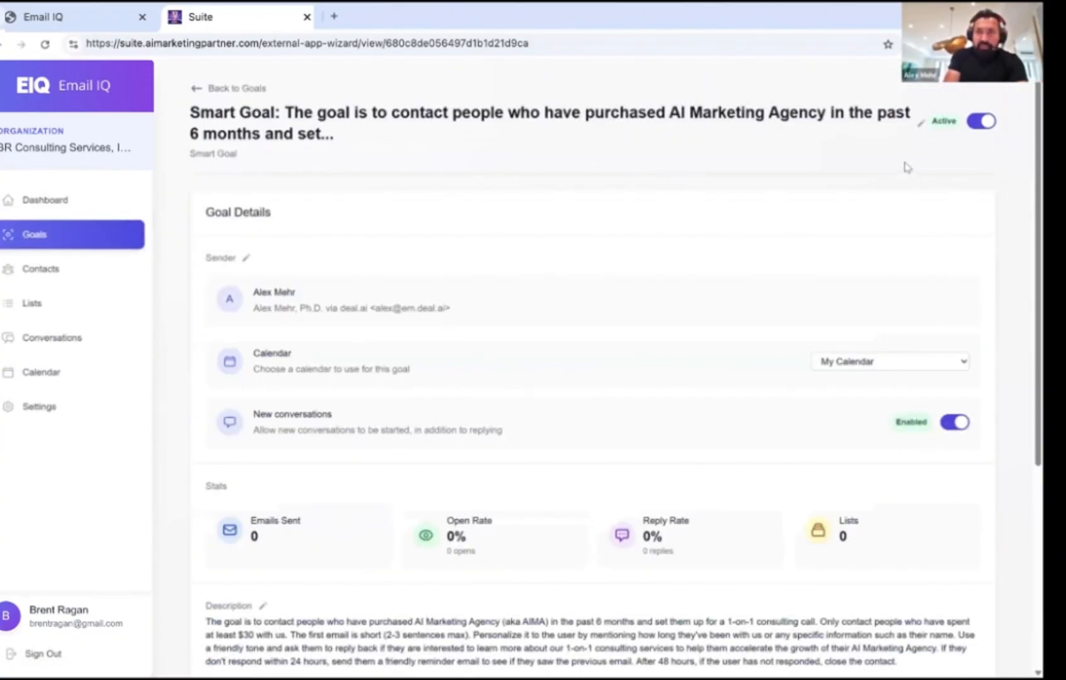
left_click(924, 131)
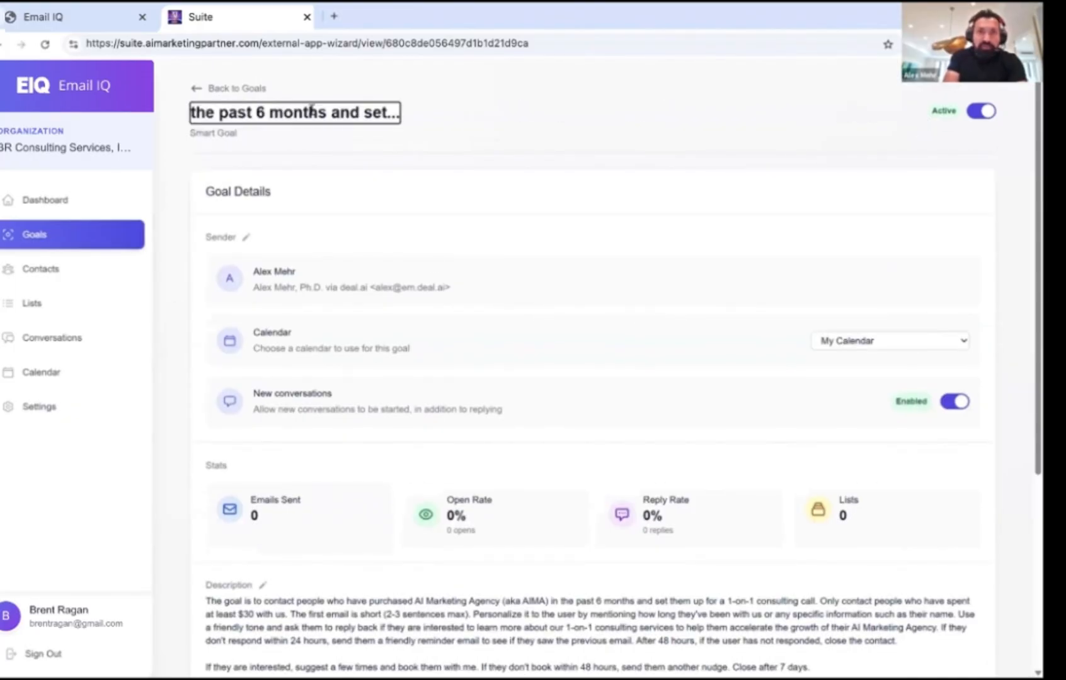
key("ctrl+a")
type("AIMAPr")
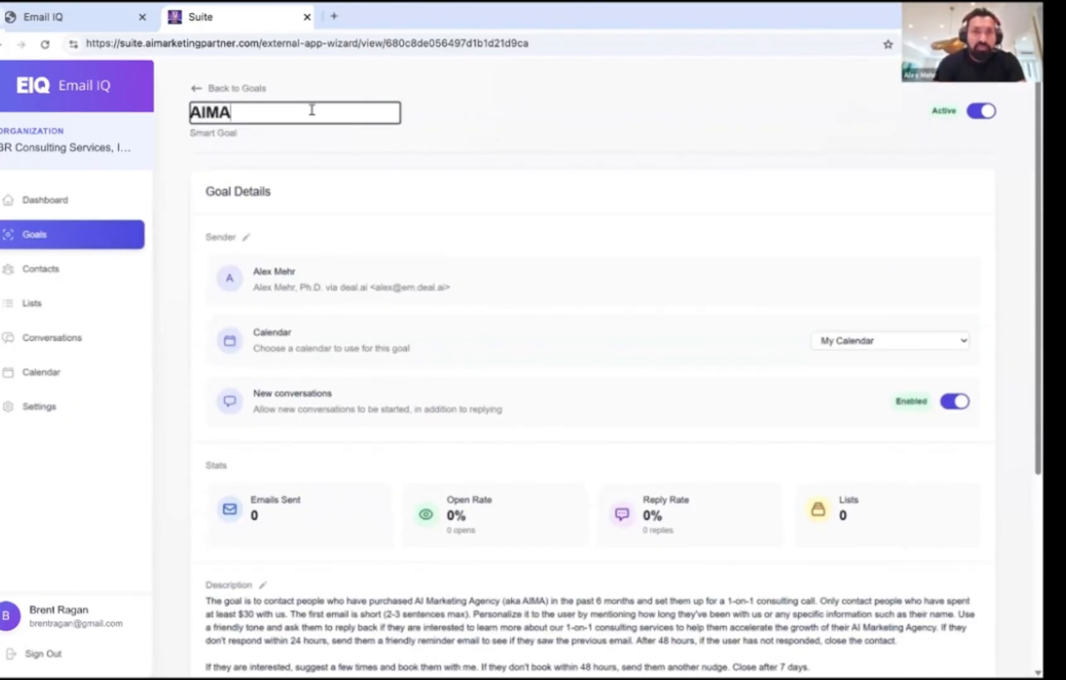
key("BackSpace")
key("BackSpace")
type("Purch")
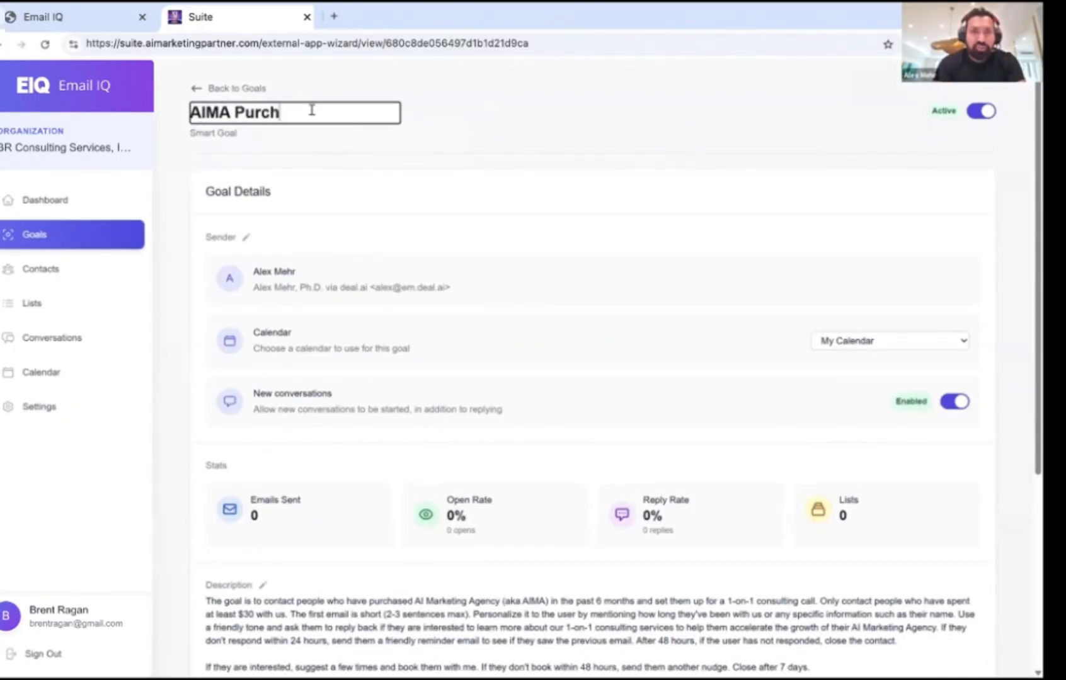
type("asers -> A")
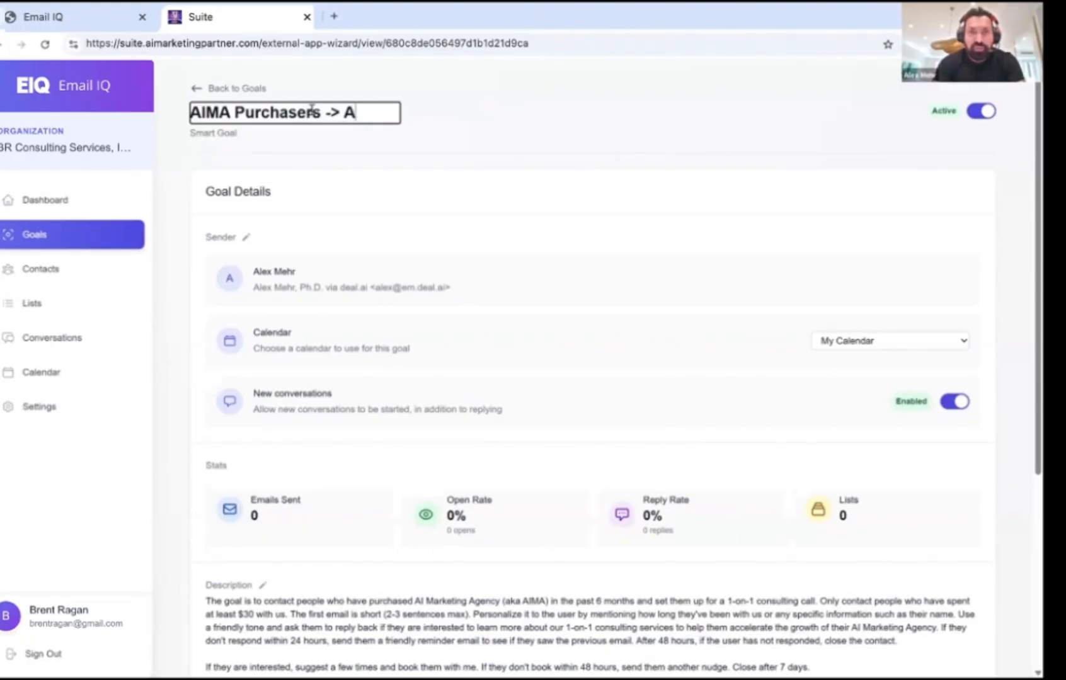
type("lex Calendar")
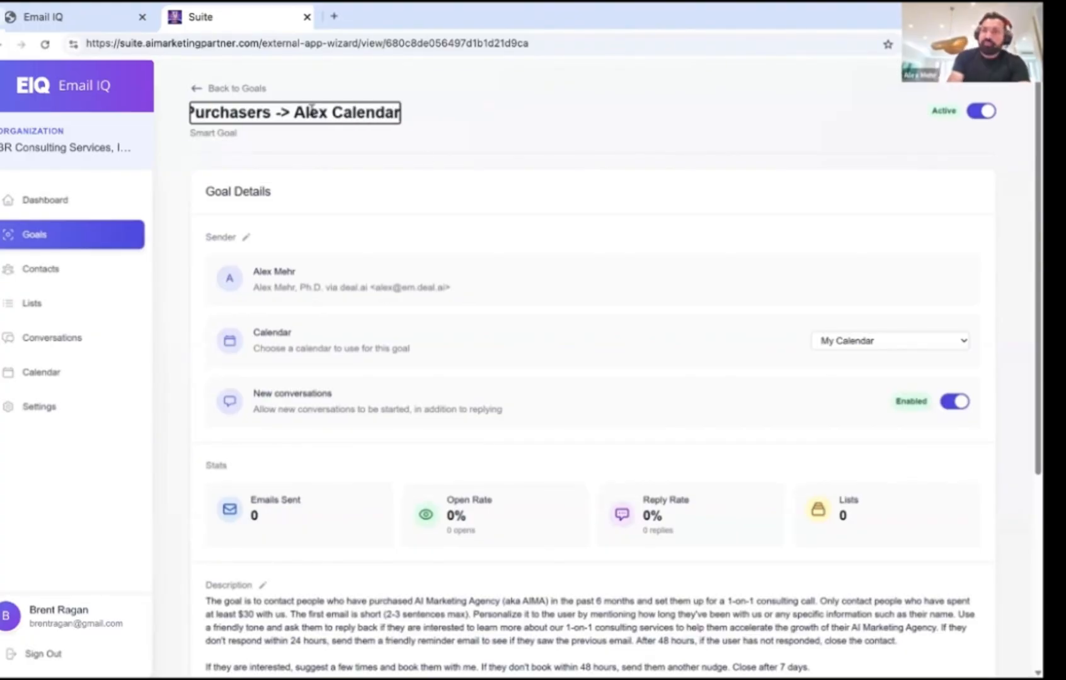
key("Return")
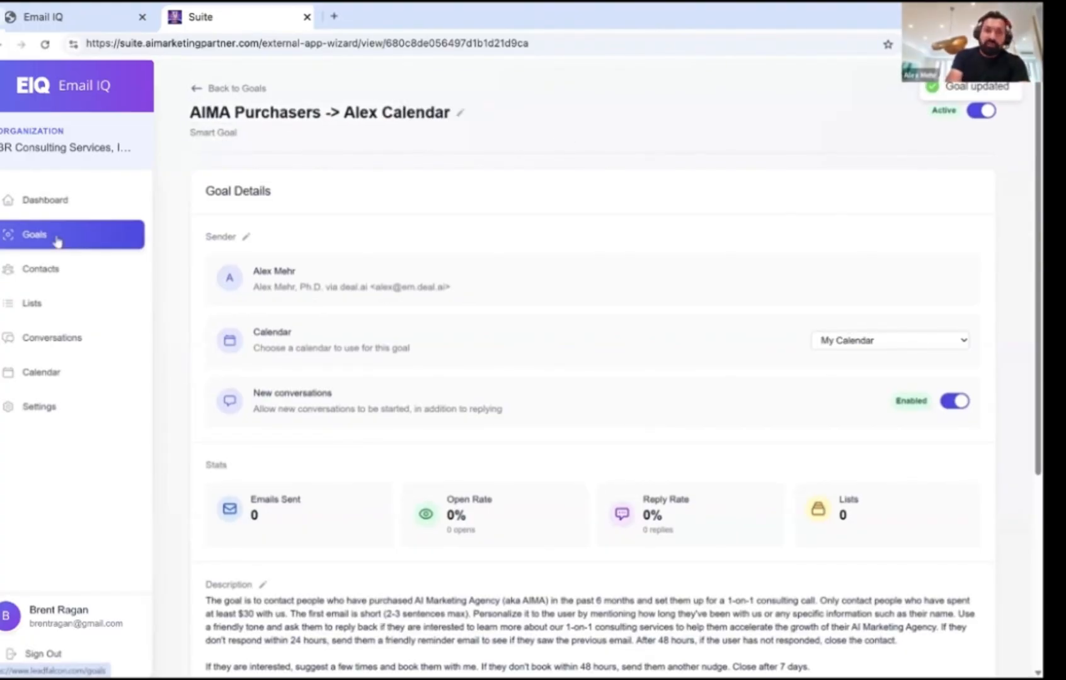
Step: Open the active High-Intent Members → 1-on-1 Strategy Call goal from the goals list and examine its stats and description
left_click(144, 245)
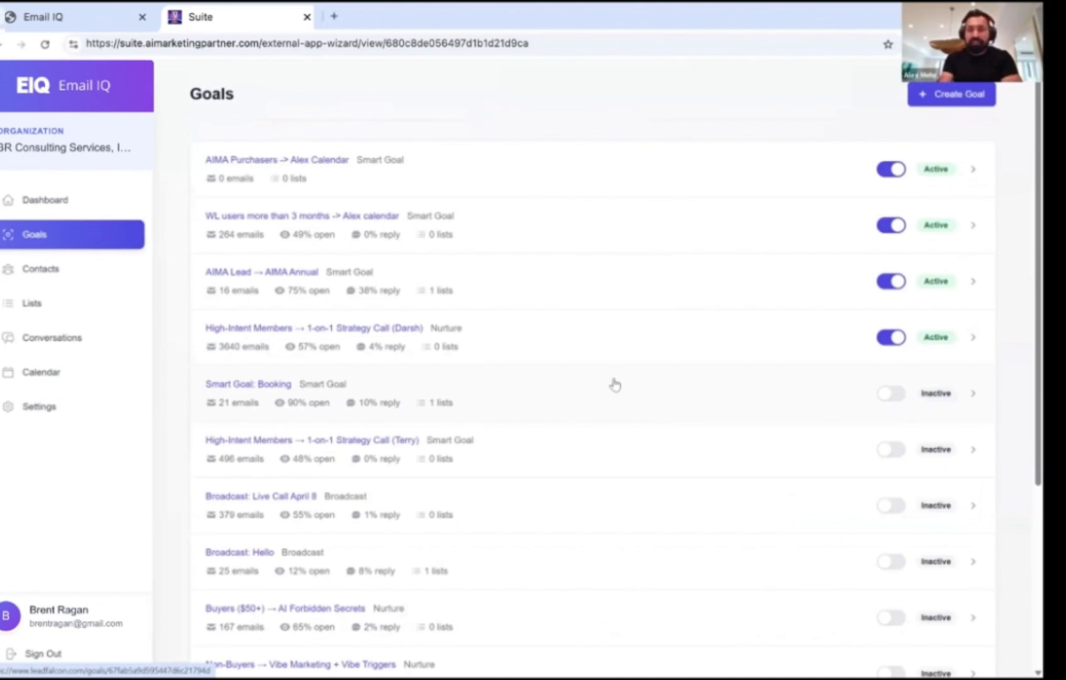
left_click(363, 329)
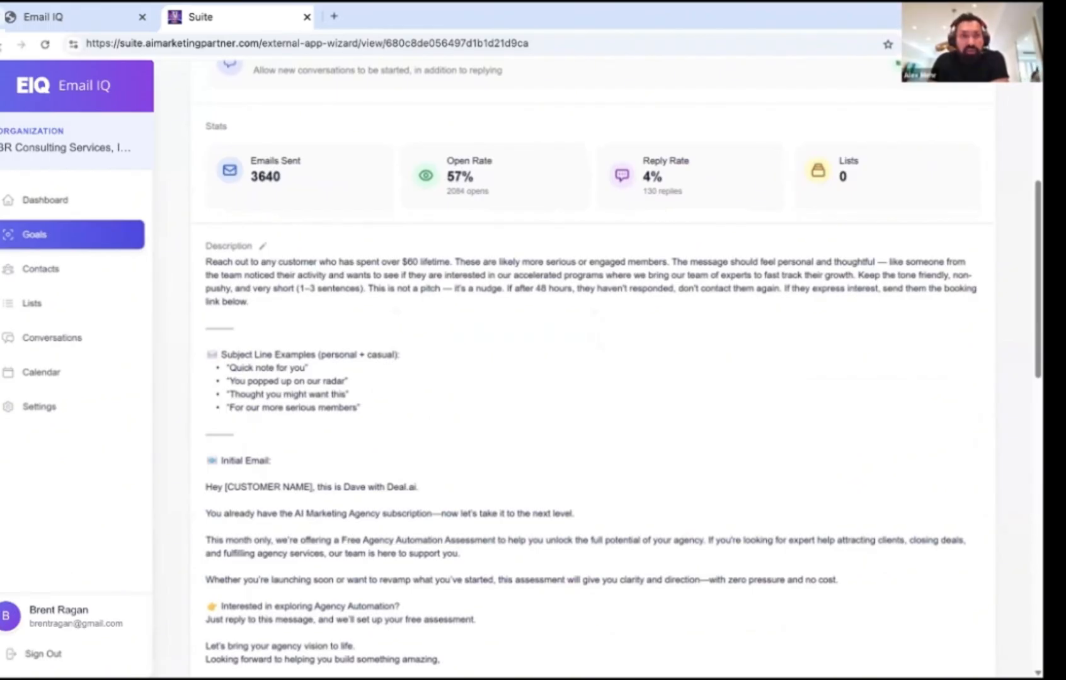
scroll(592, 353, "up", 5)
left_click(104, 239)
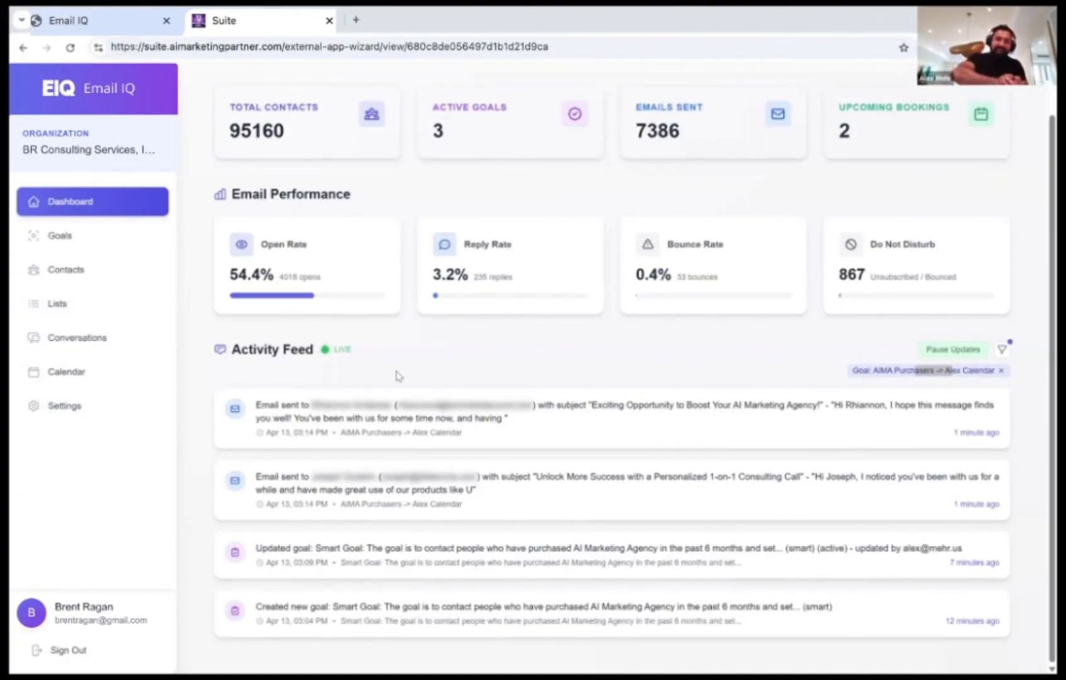
Step: View the contacts list and open the newest inbox conversation to read the AI's messages and the customer's reply
left_click(82, 282)
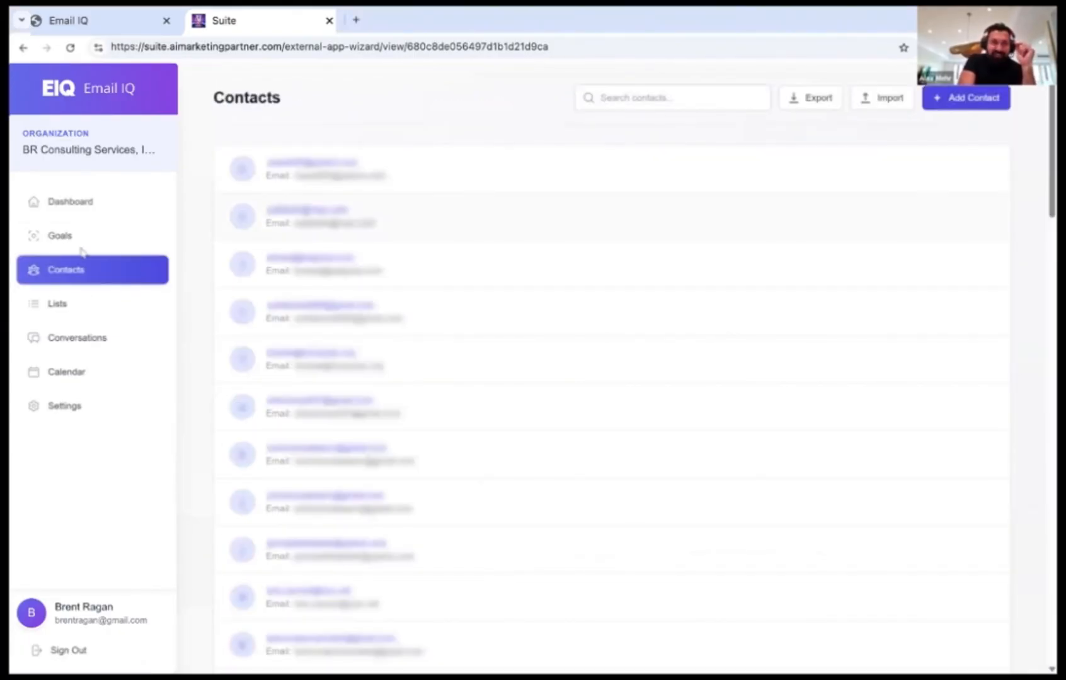
left_click(73, 347)
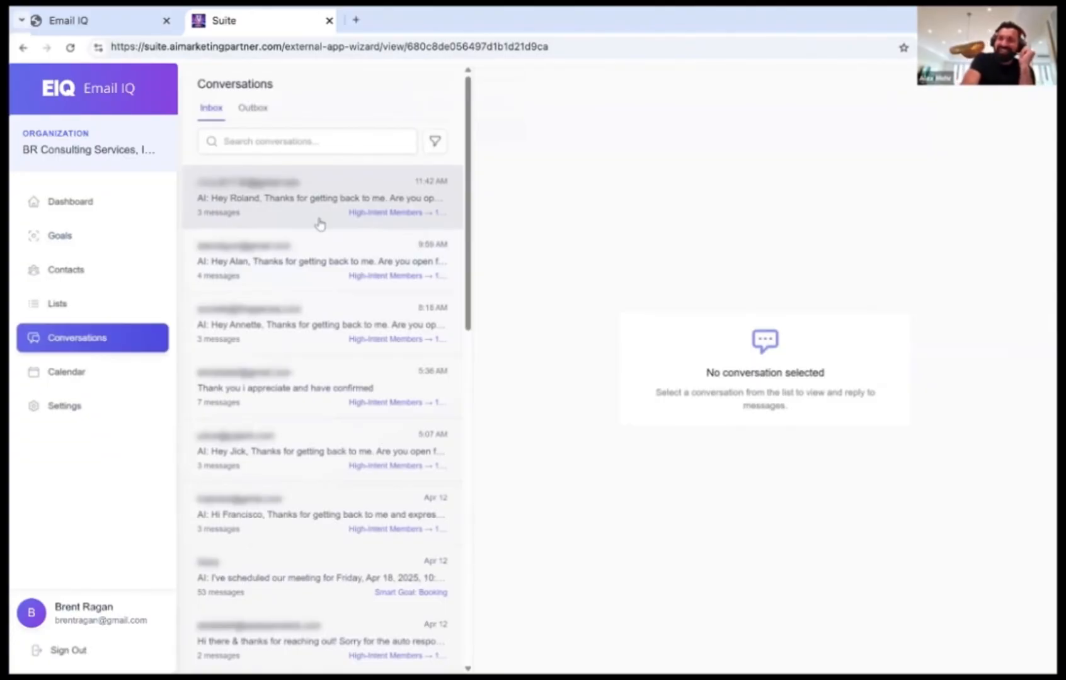
left_click(320, 214)
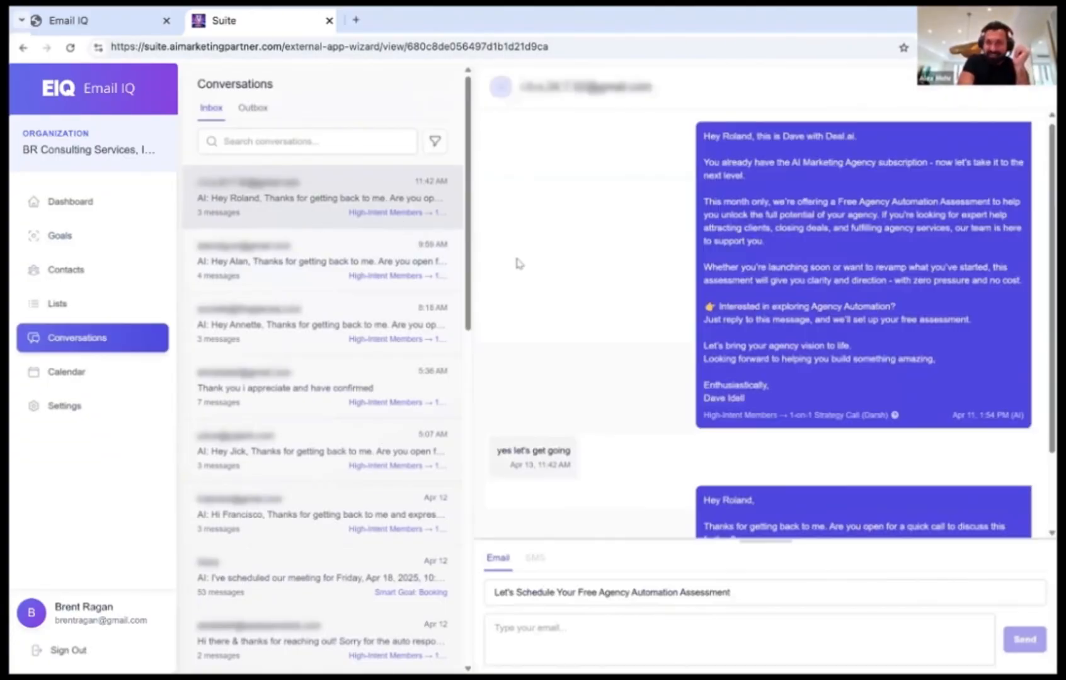
mouse_move(895, 501)
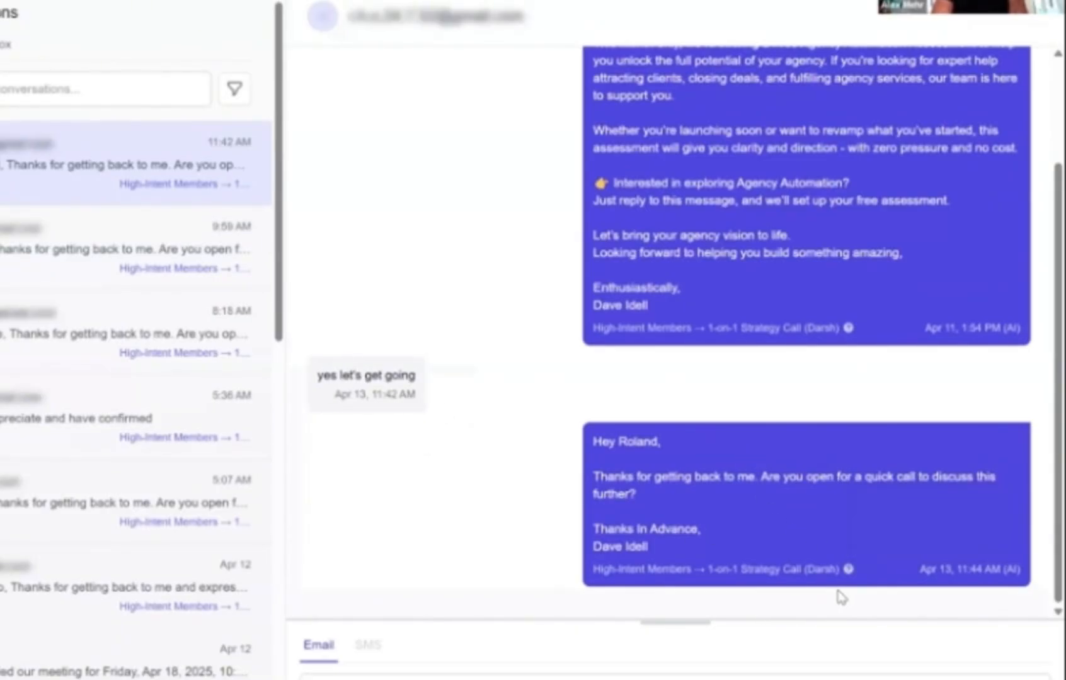
mouse_move(847, 570)
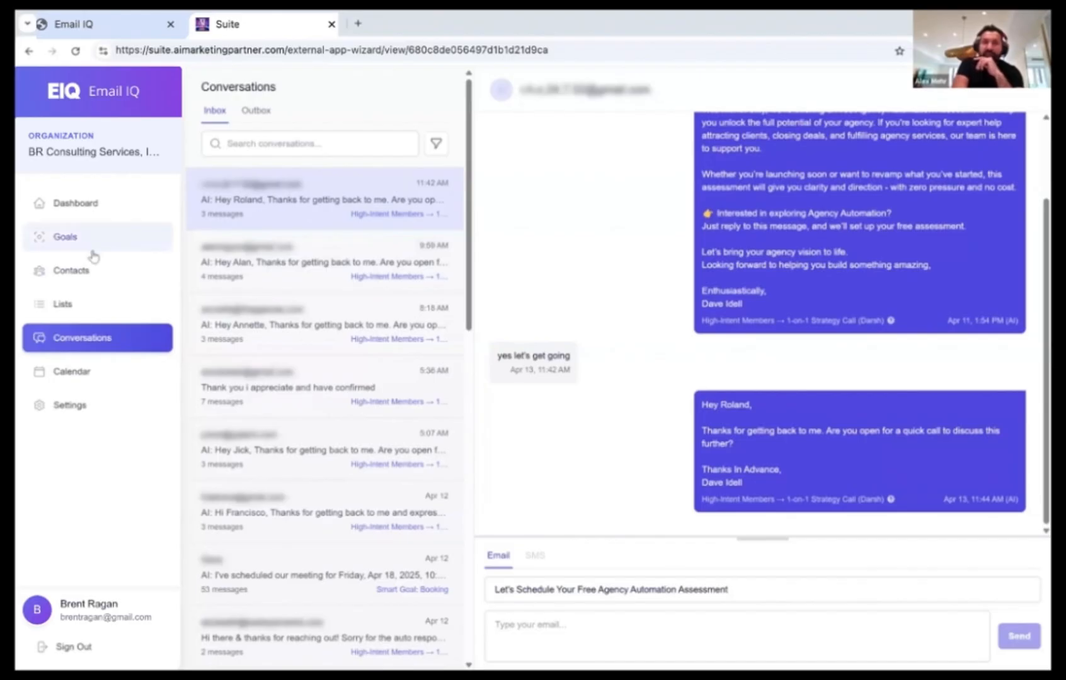
Step: Check the dashboard's activity feed and review the organization's sender, email, wallet and integration settings
left_click(88, 204)
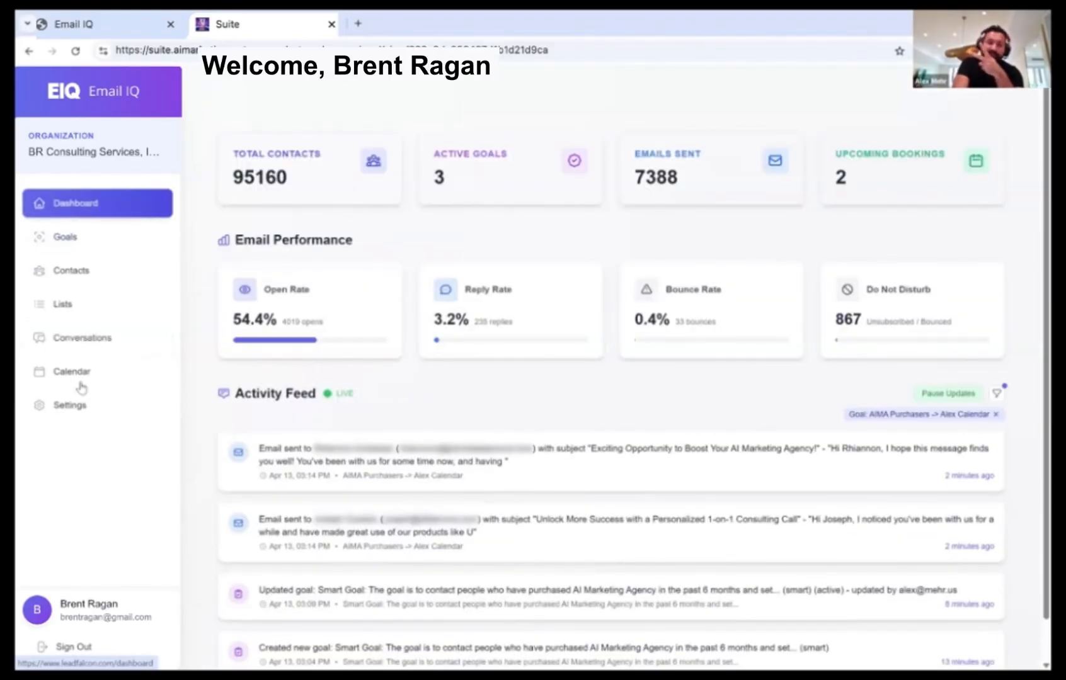
left_click(98, 272)
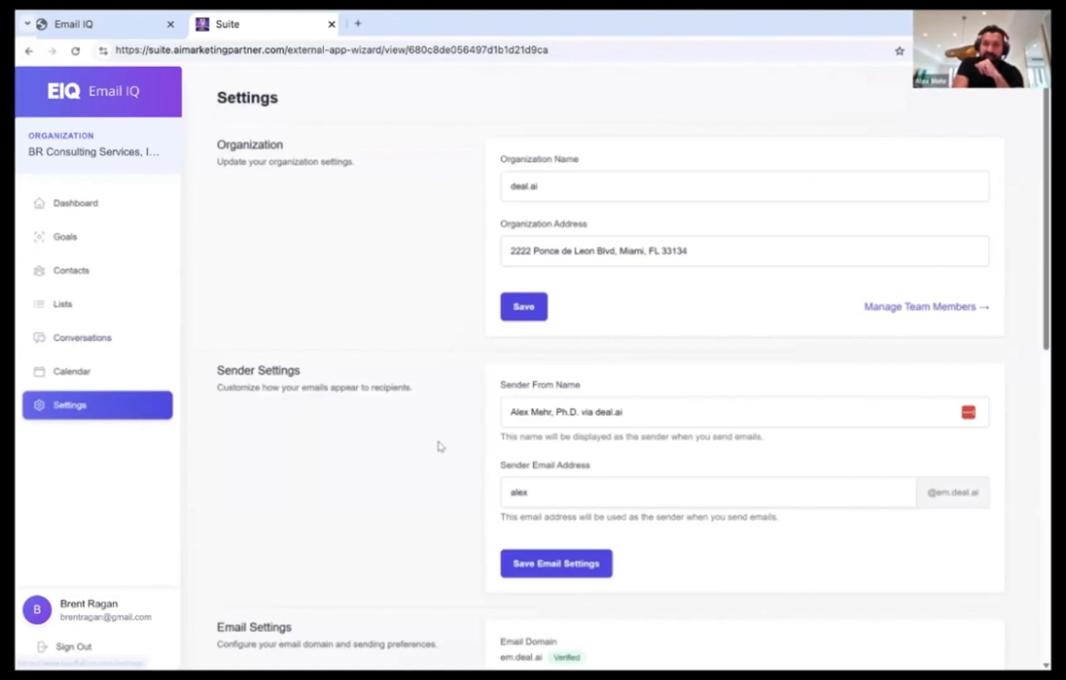
scroll(438, 445, "down", 5)
scroll(439, 446, "down", 2)
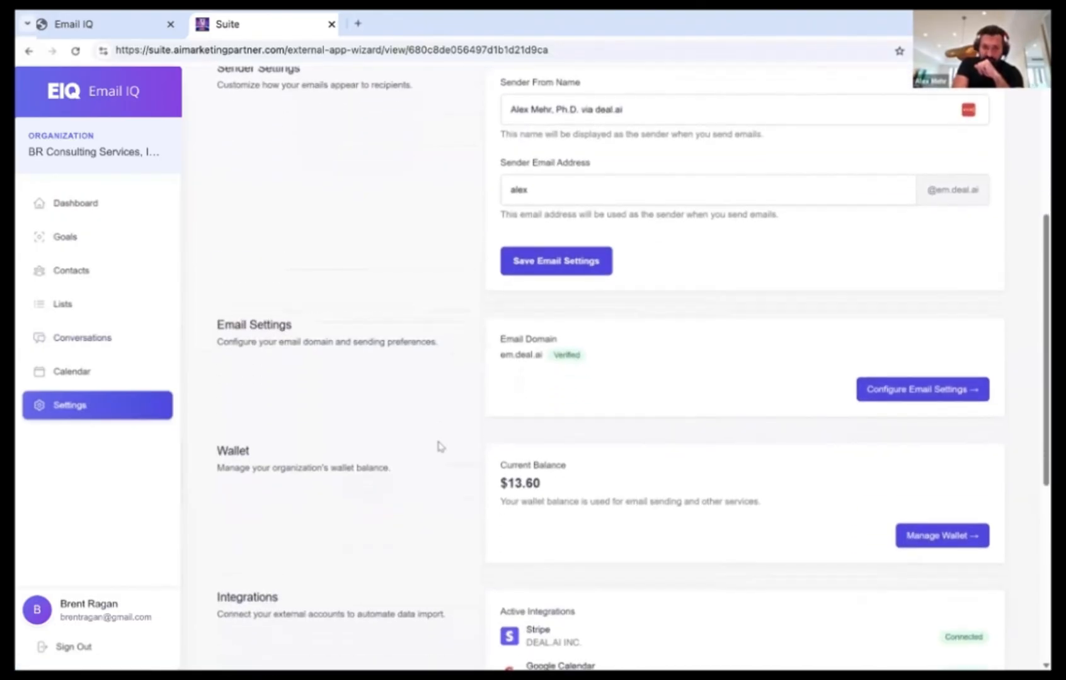